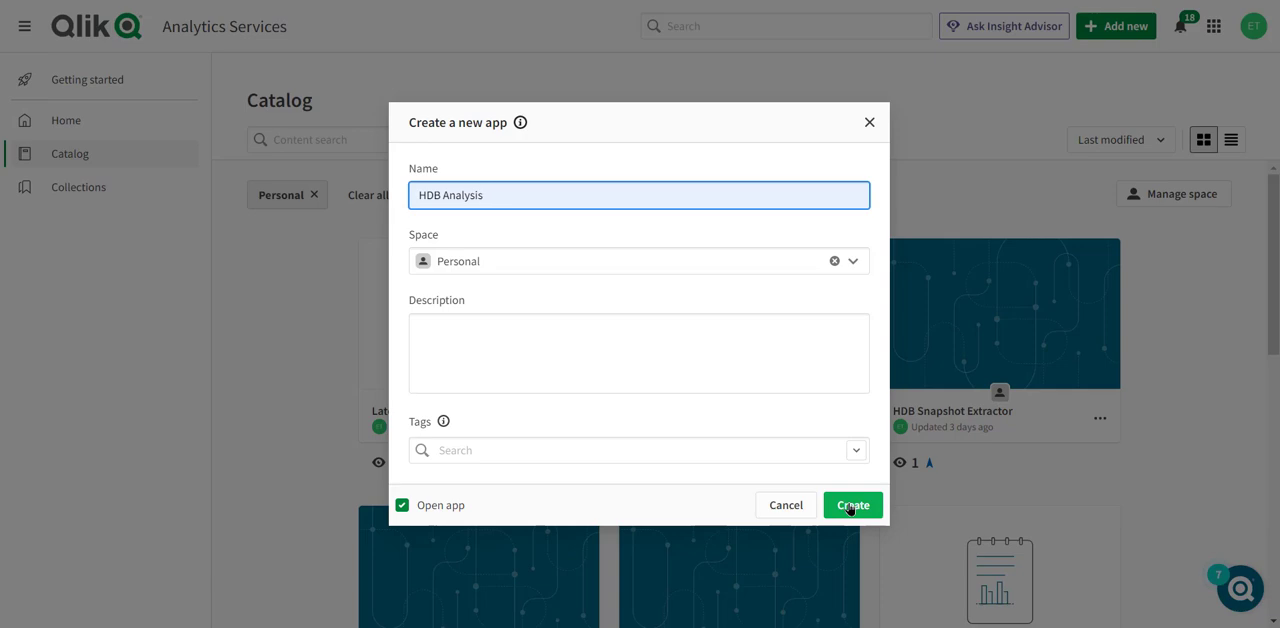
# - Create the HDB Analysis app in the Personal space and filter the data catalog by the workshop tag
pyautogui.click(849, 505)
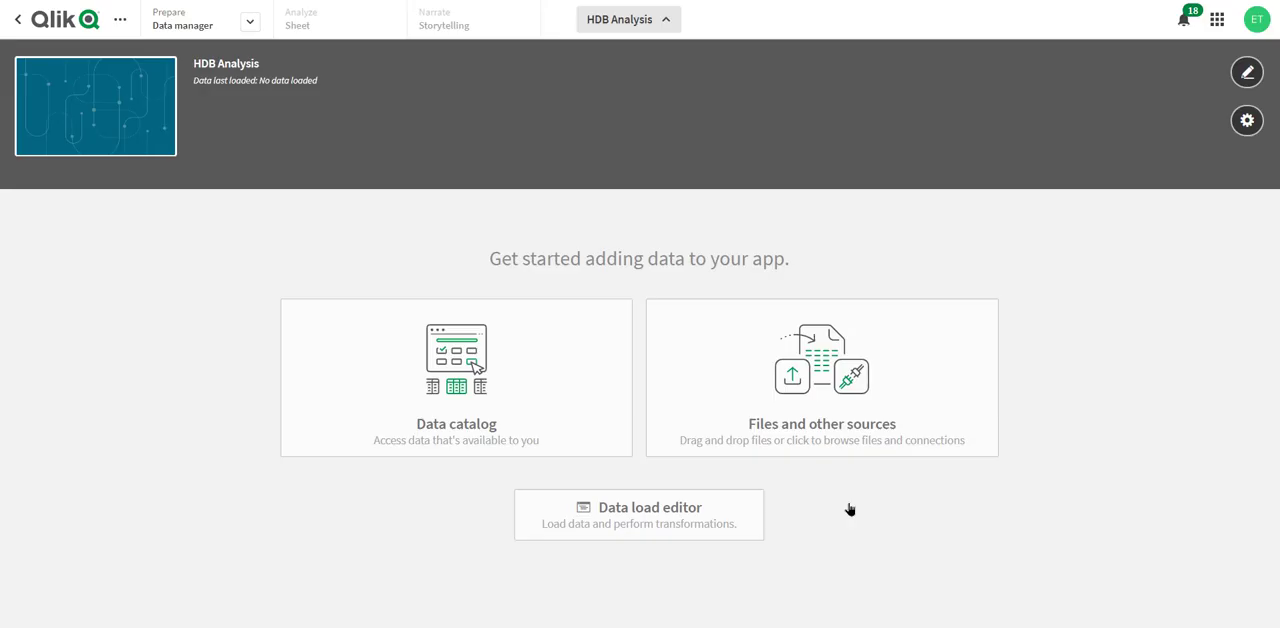
pyautogui.click(506, 397)
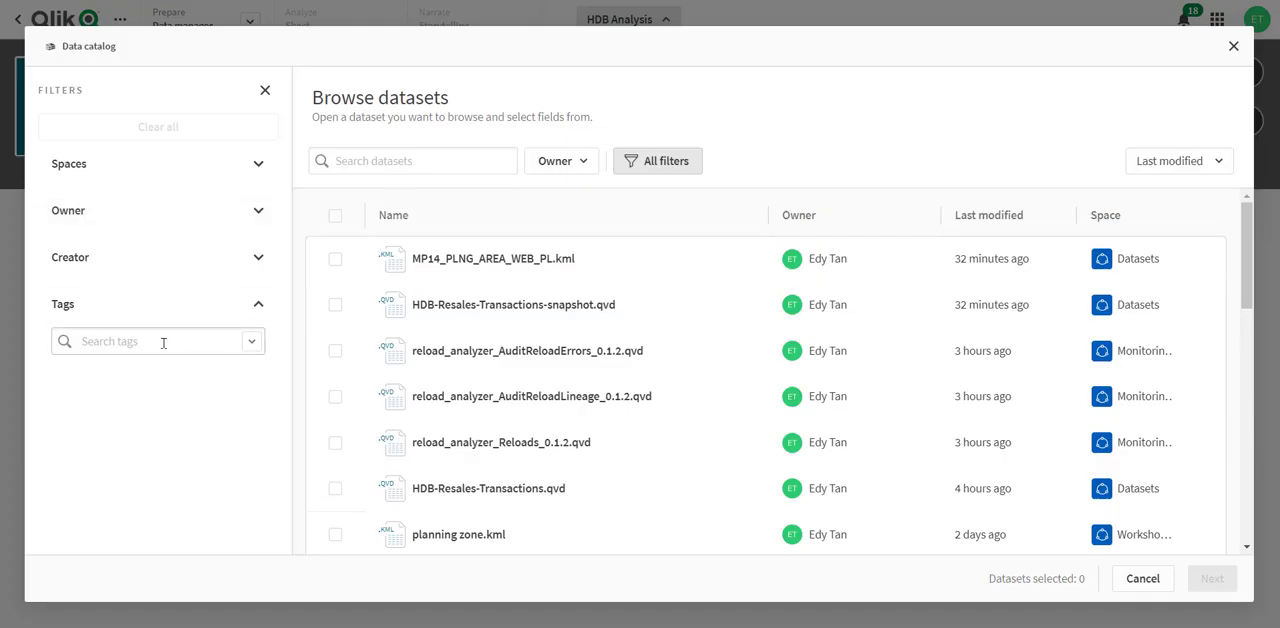
pyautogui.click(145, 342)
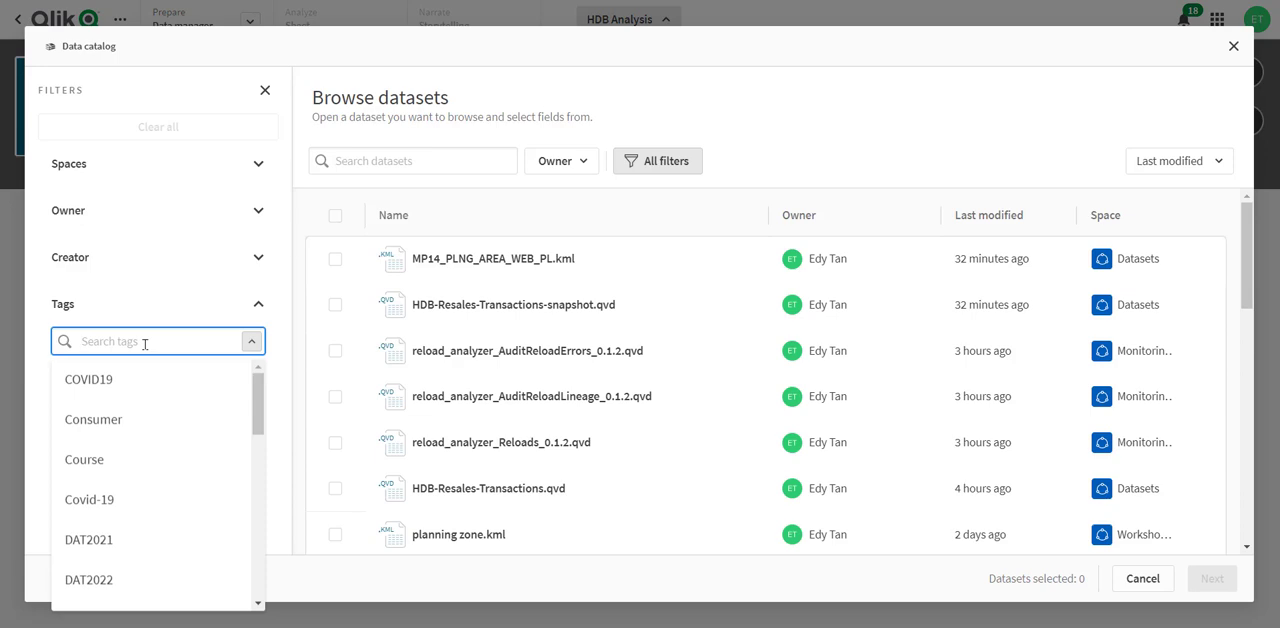
pyautogui.write('work')
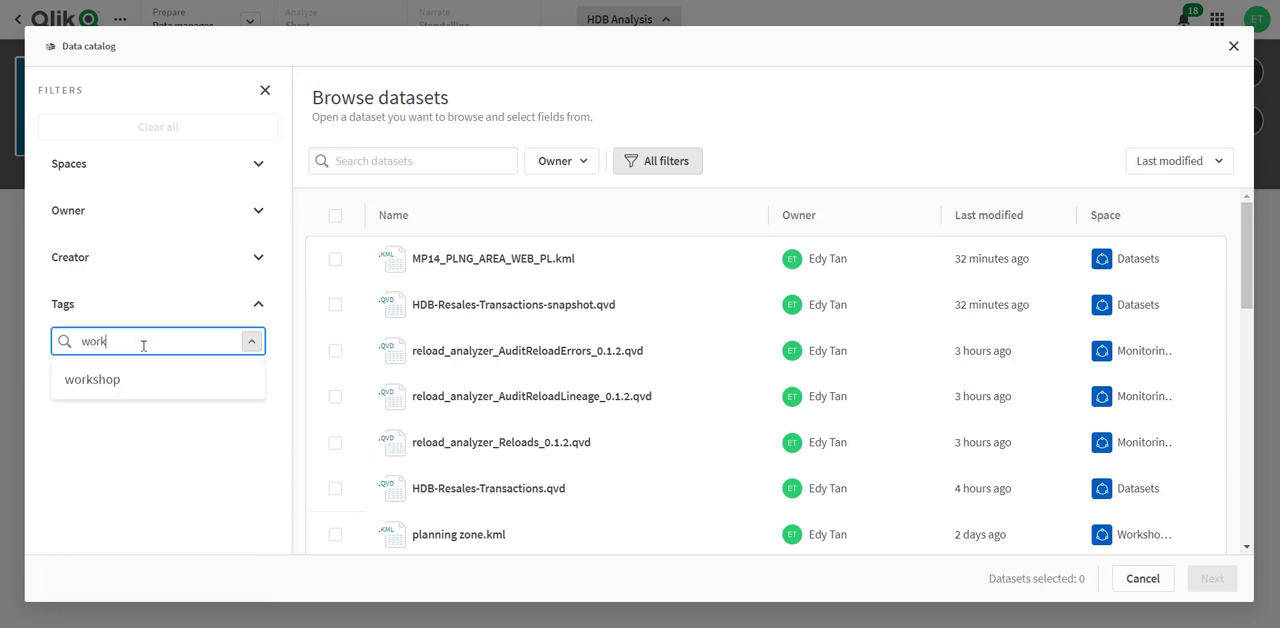
pyautogui.click(113, 380)
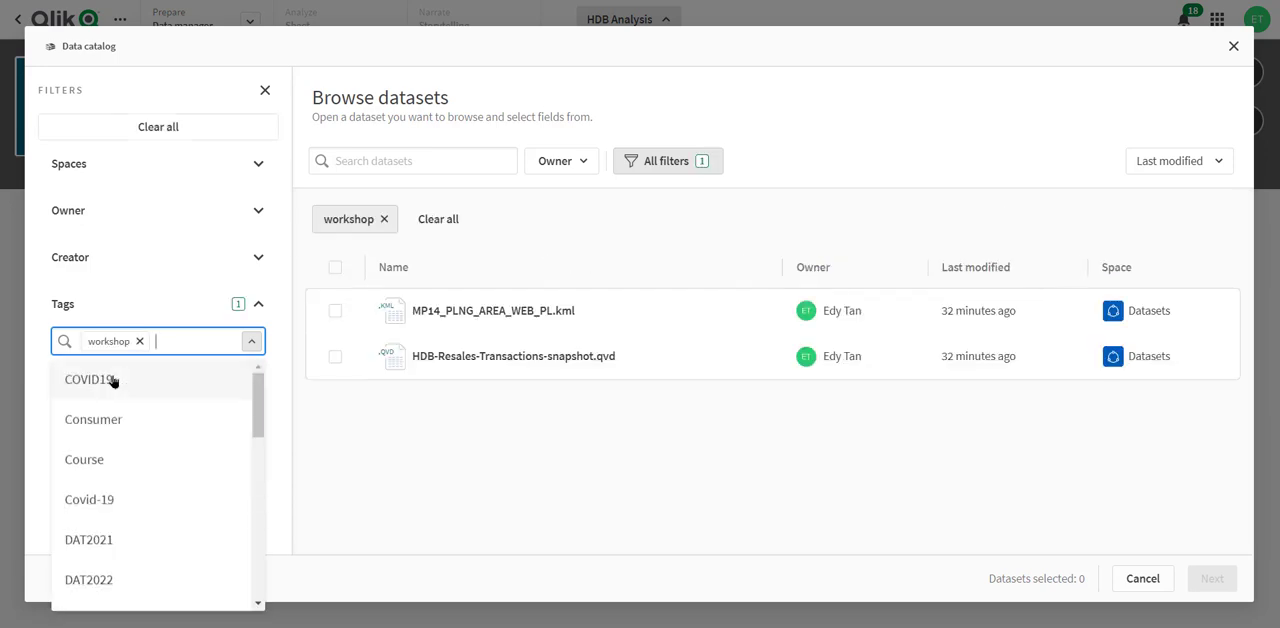
pyautogui.click(344, 435)
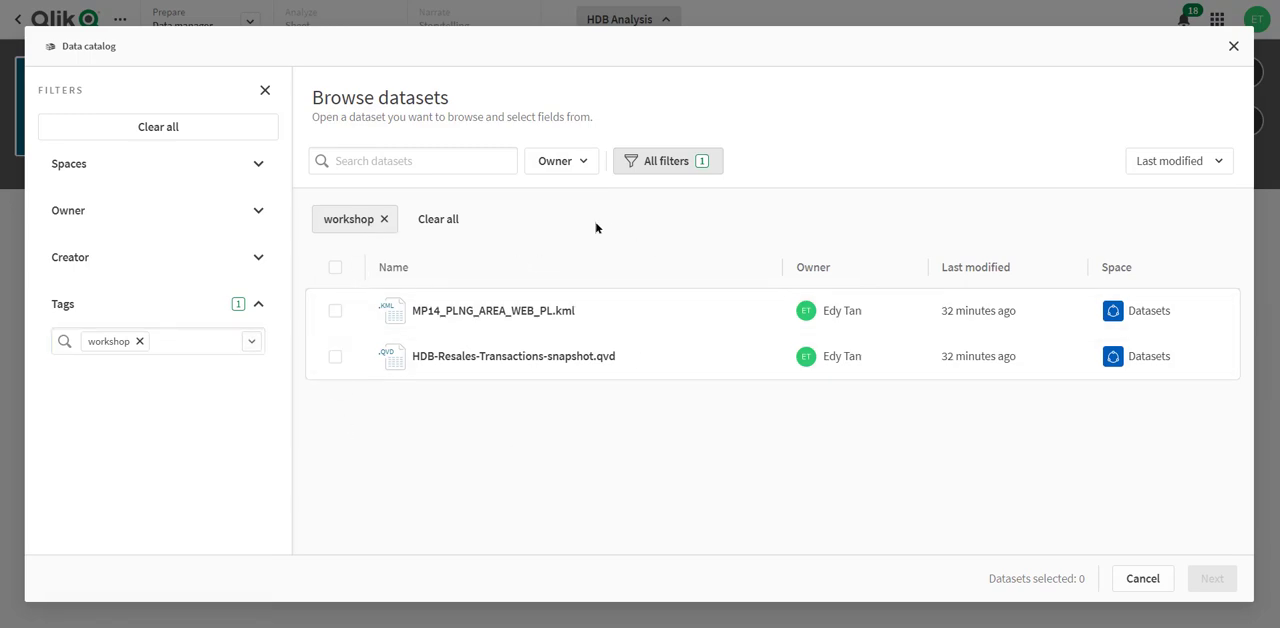
# - Load all fields of the HDB-Resales-Transactions-snapshot.qvd dataset into the app
pyautogui.click(478, 358)
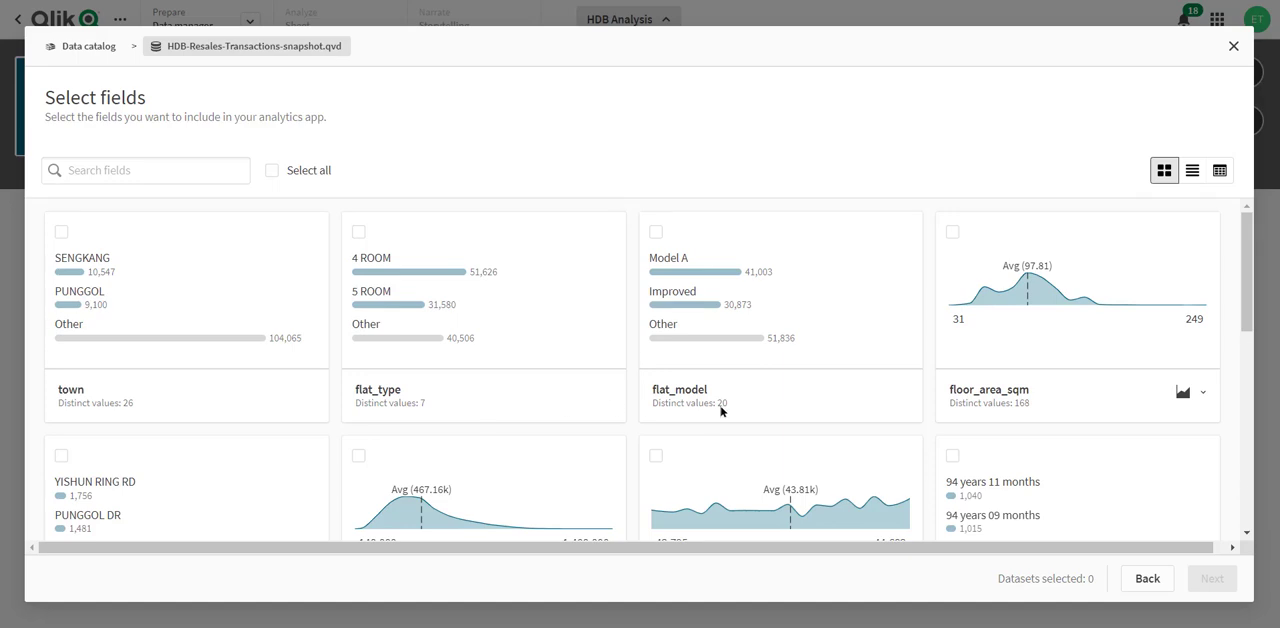
pyautogui.scroll(-2, 540, 400)
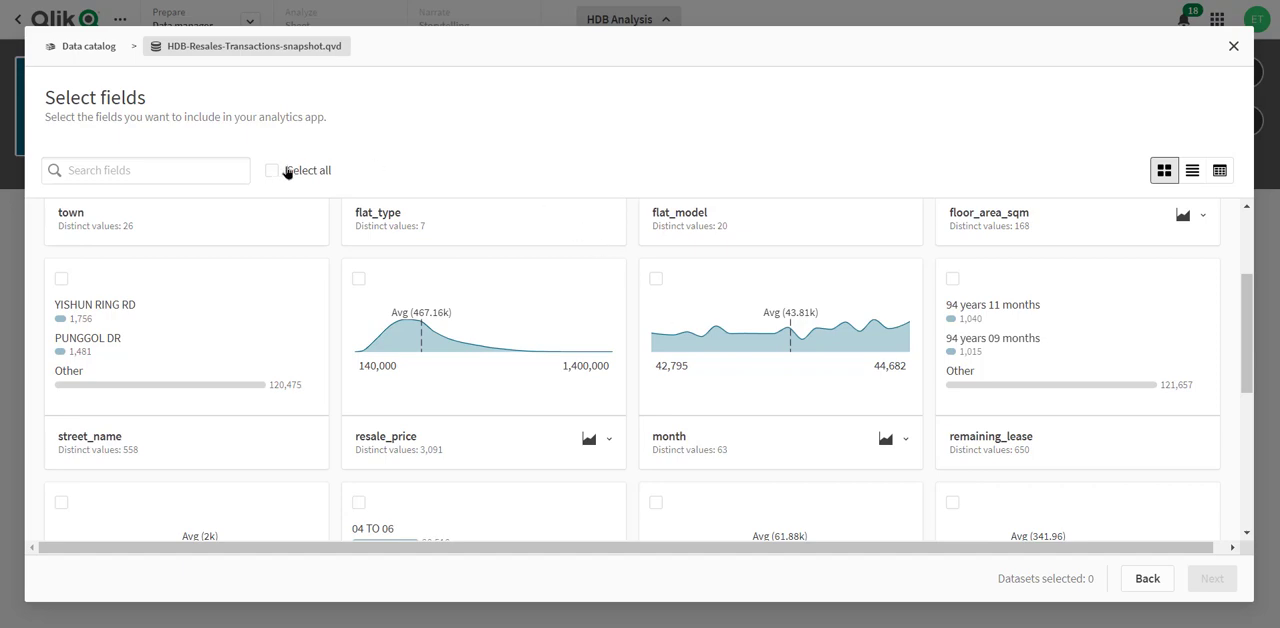
pyautogui.click(272, 171)
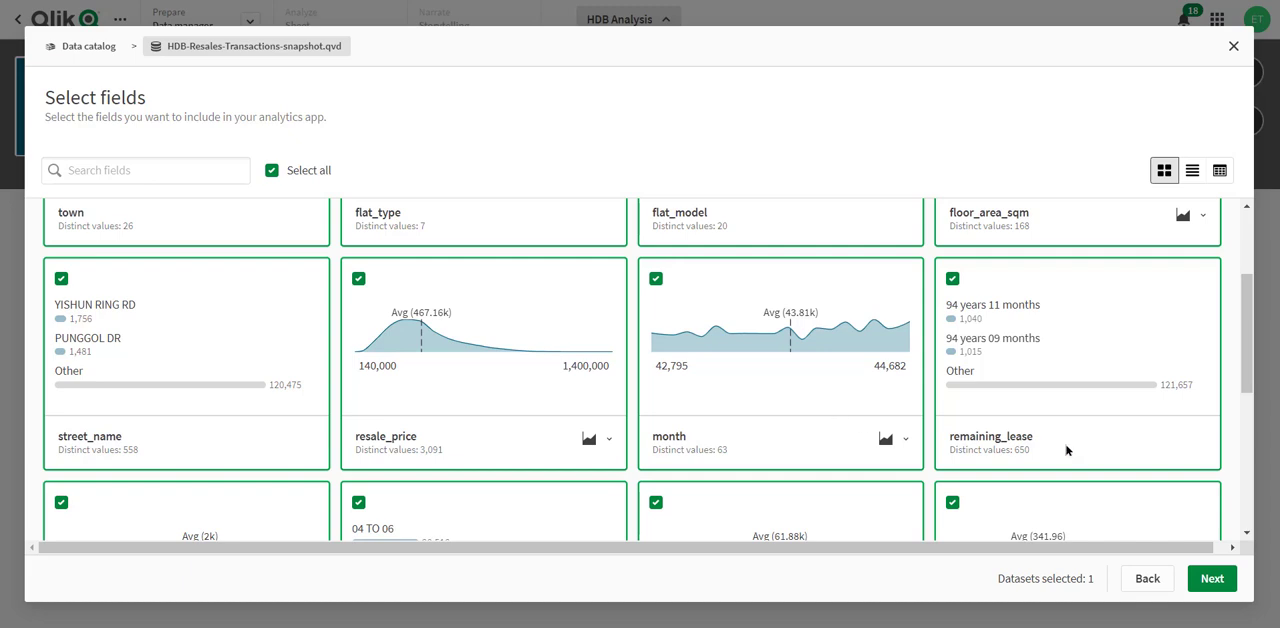
pyautogui.click(1220, 582)
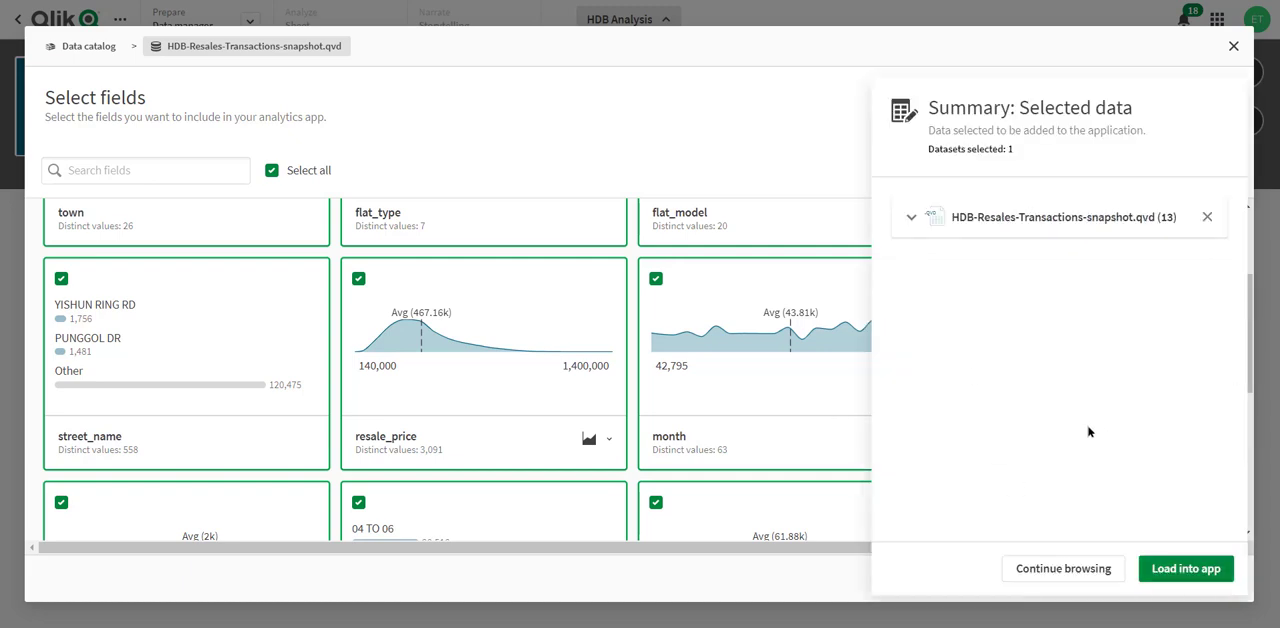
pyautogui.click(1176, 570)
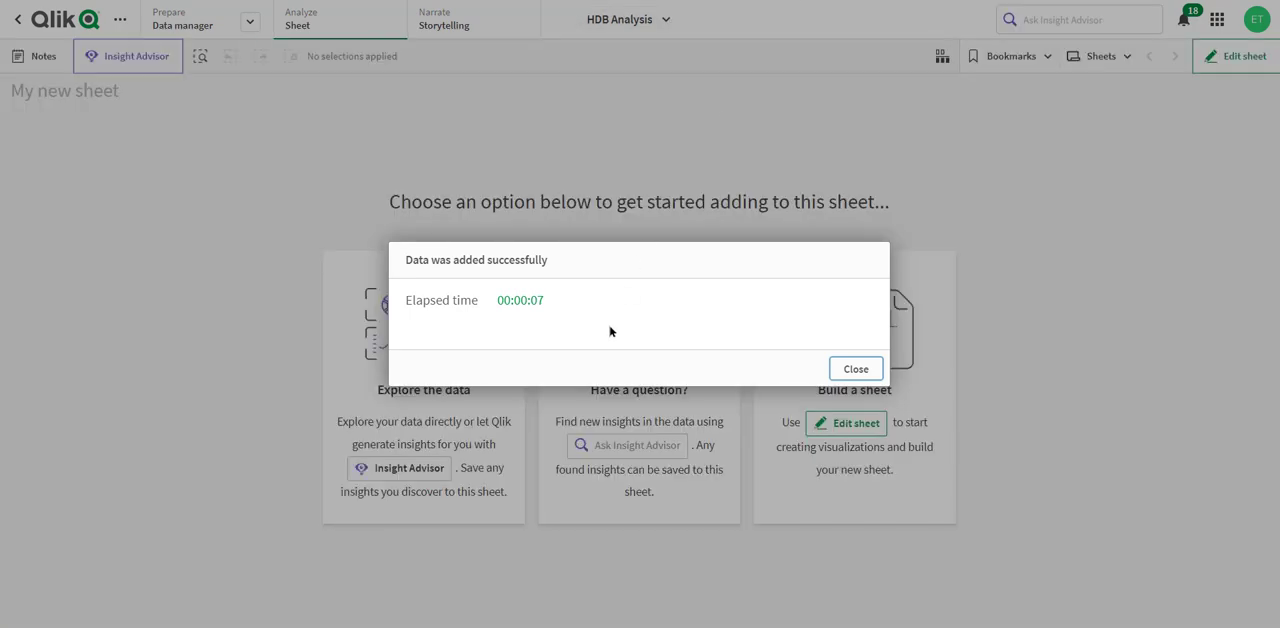
pyautogui.click(843, 377)
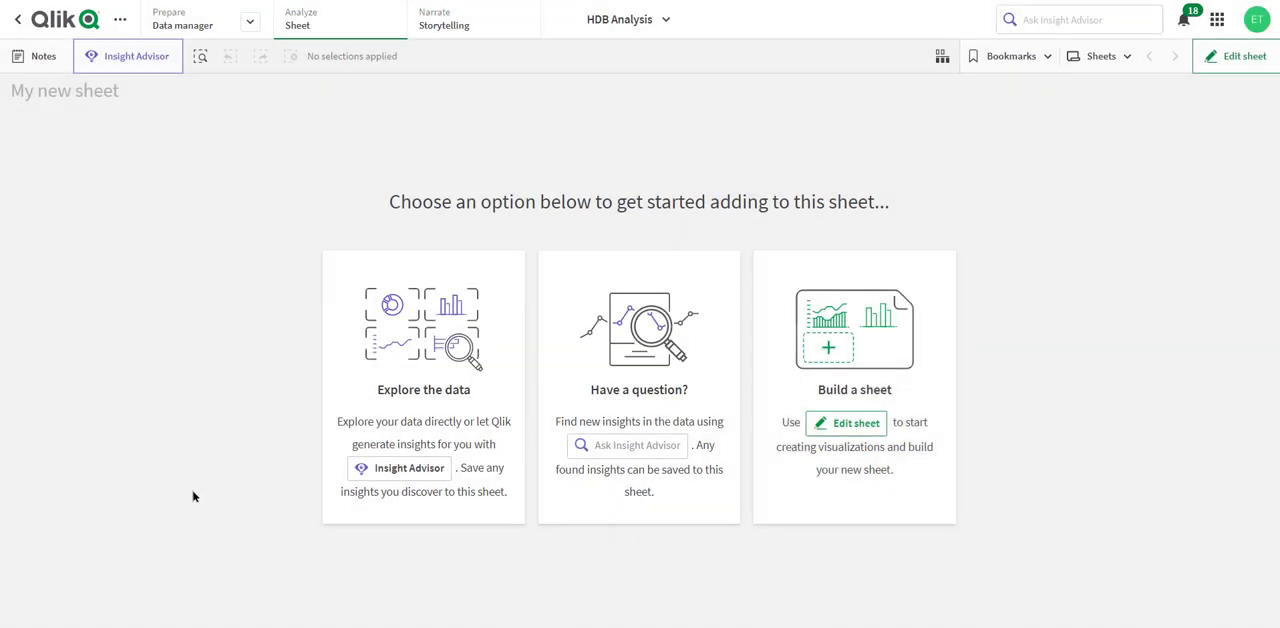
# - Explore the data with Insight Advisor by generating an auto-analysis of the resale_price field and review the suggested charts
pyautogui.click(423, 380)
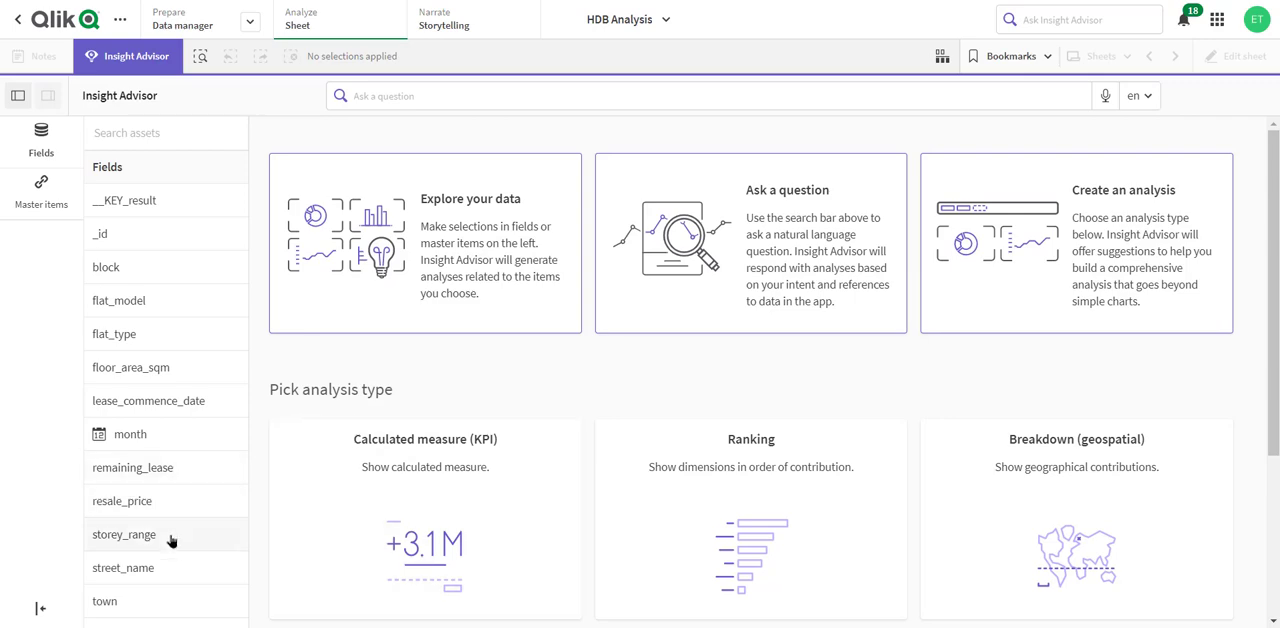
pyautogui.click(137, 510)
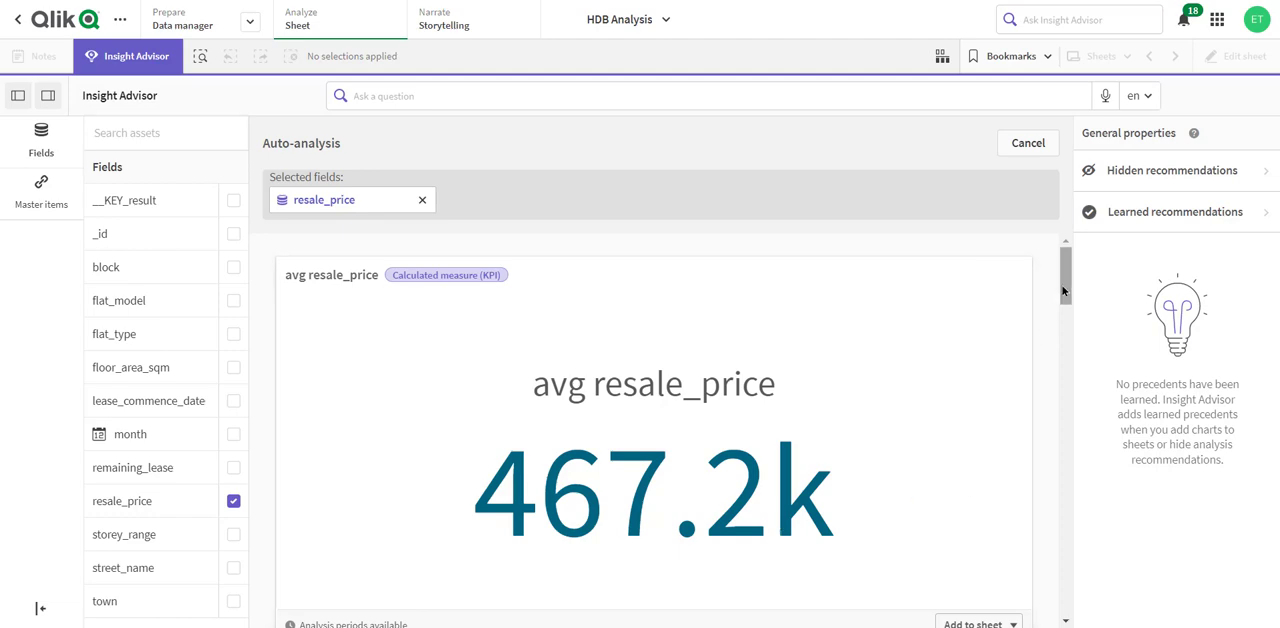
pyautogui.moveTo(1065, 294); pyautogui.dragTo(1080, 357)
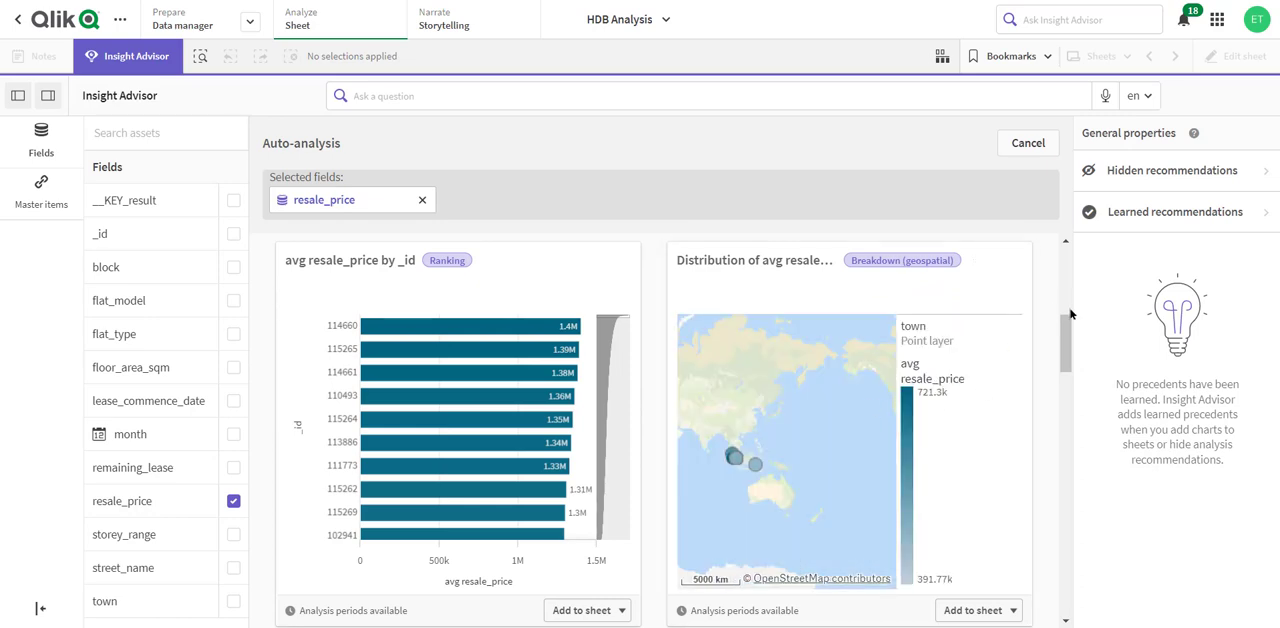
pyautogui.moveTo(1066, 323); pyautogui.dragTo(1073, 390)
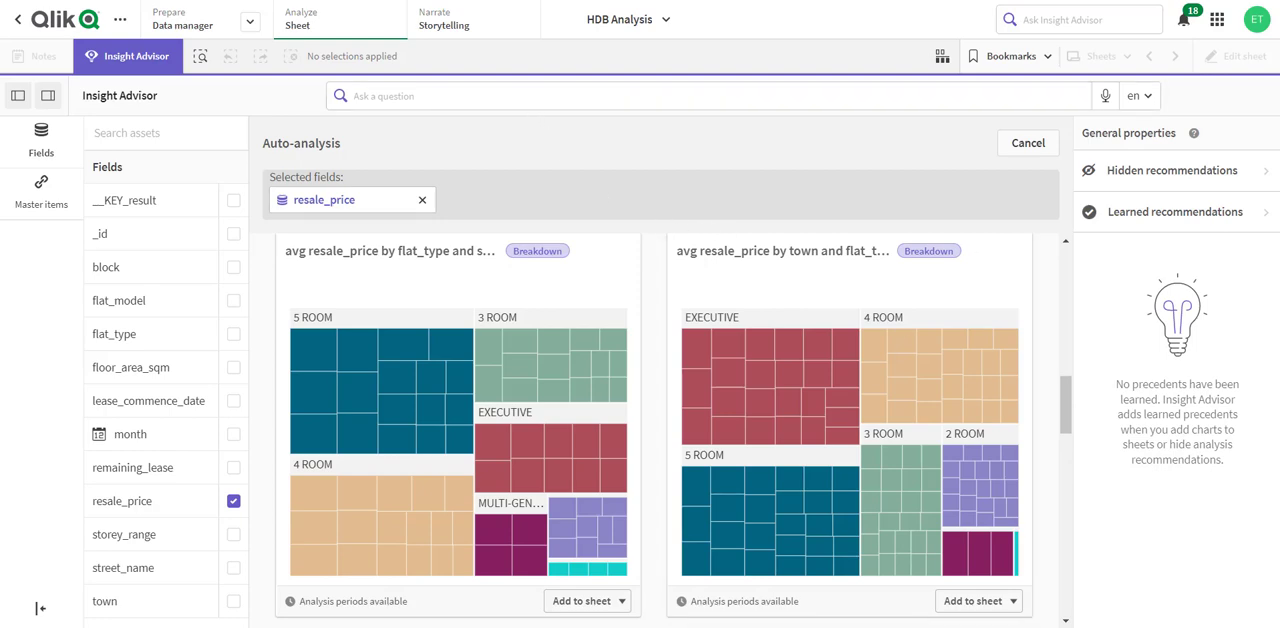
# - Ask Insight Advisor "avg price for queenstown" and show how the question was understood
pyautogui.click(418, 91)
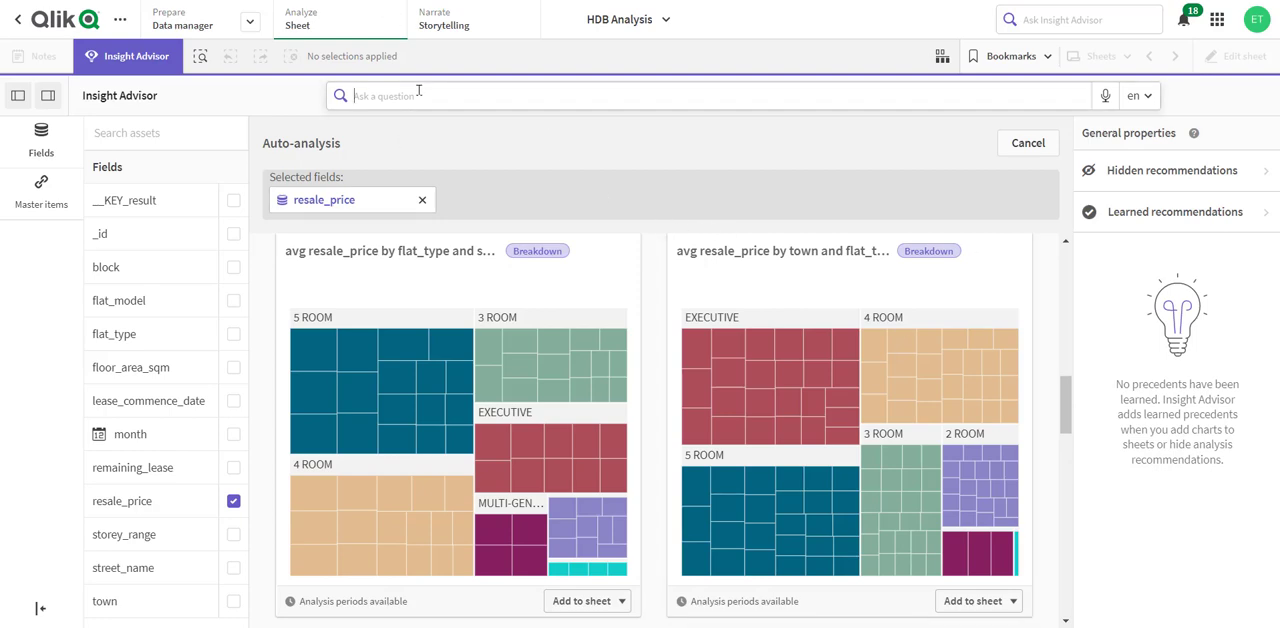
pyautogui.write('avg price for queenstown')
pyautogui.press('Return')
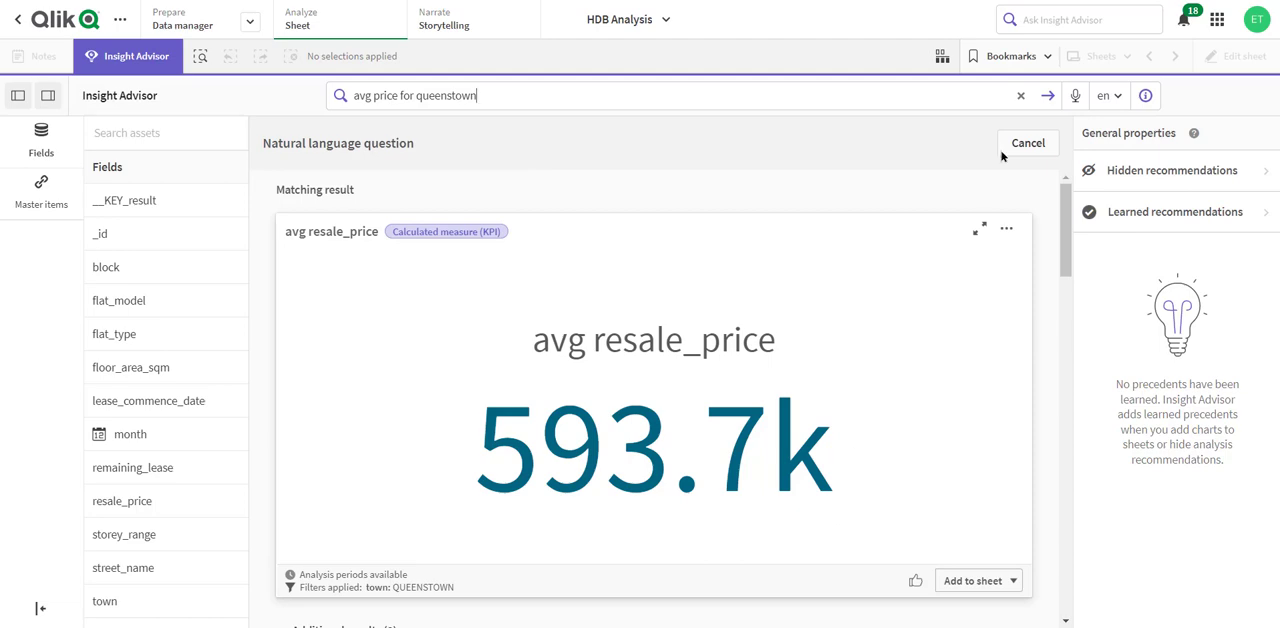
pyautogui.click(1146, 96)
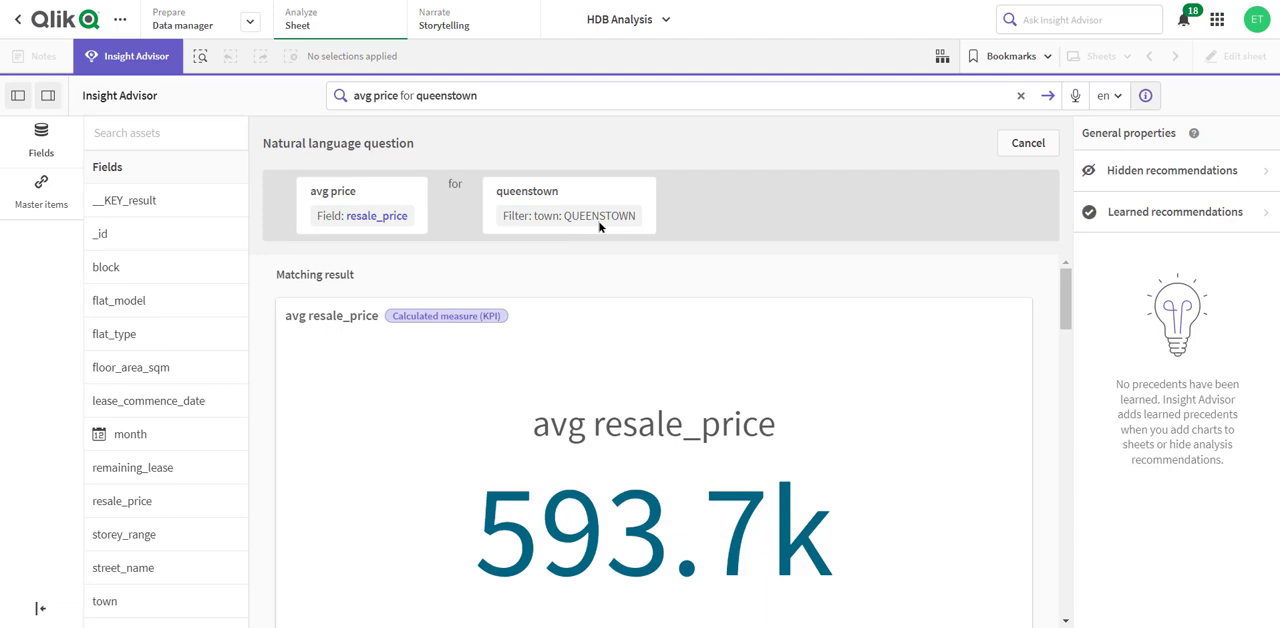
# - Extend the question to "avg price for queenstown over month", review the results and leave Insight Advisor
pyautogui.click(505, 88)
pyautogui.write('over month')
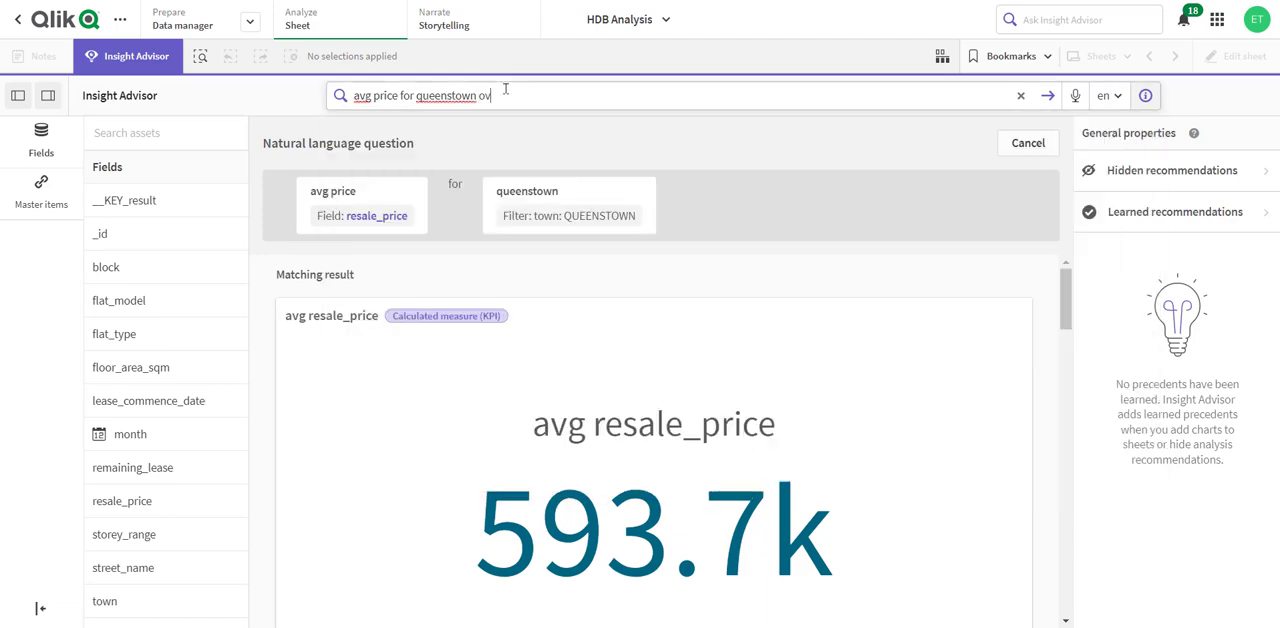
pyautogui.press('Return')
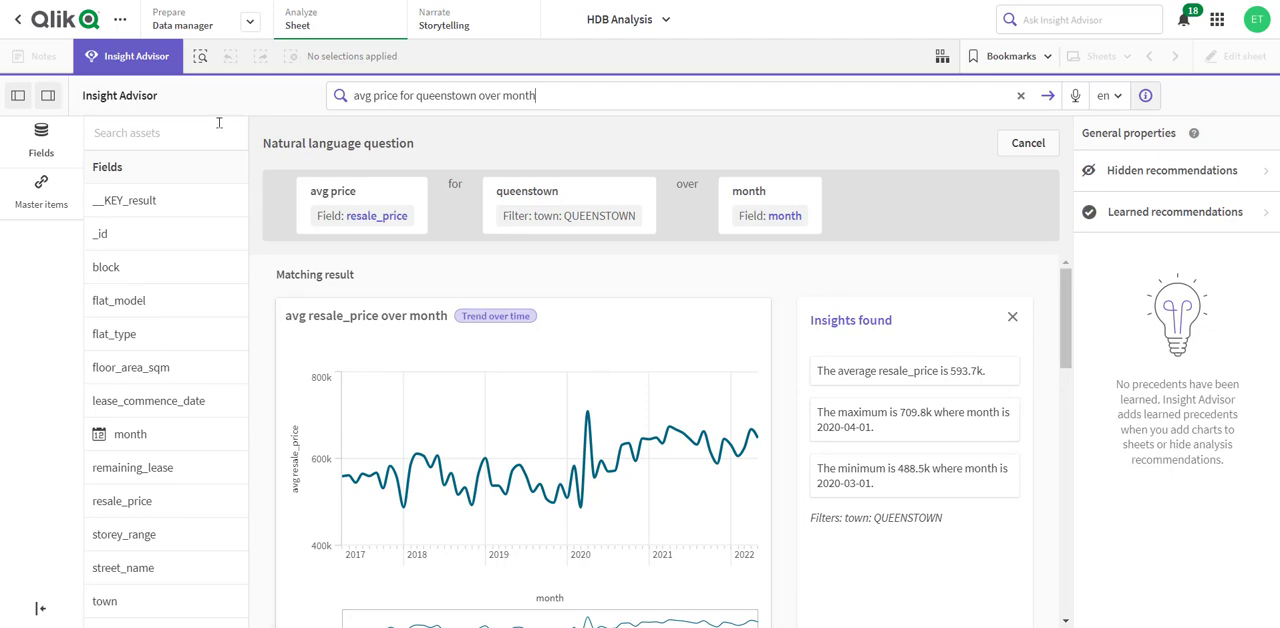
pyautogui.scroll(-2, 309, 517)
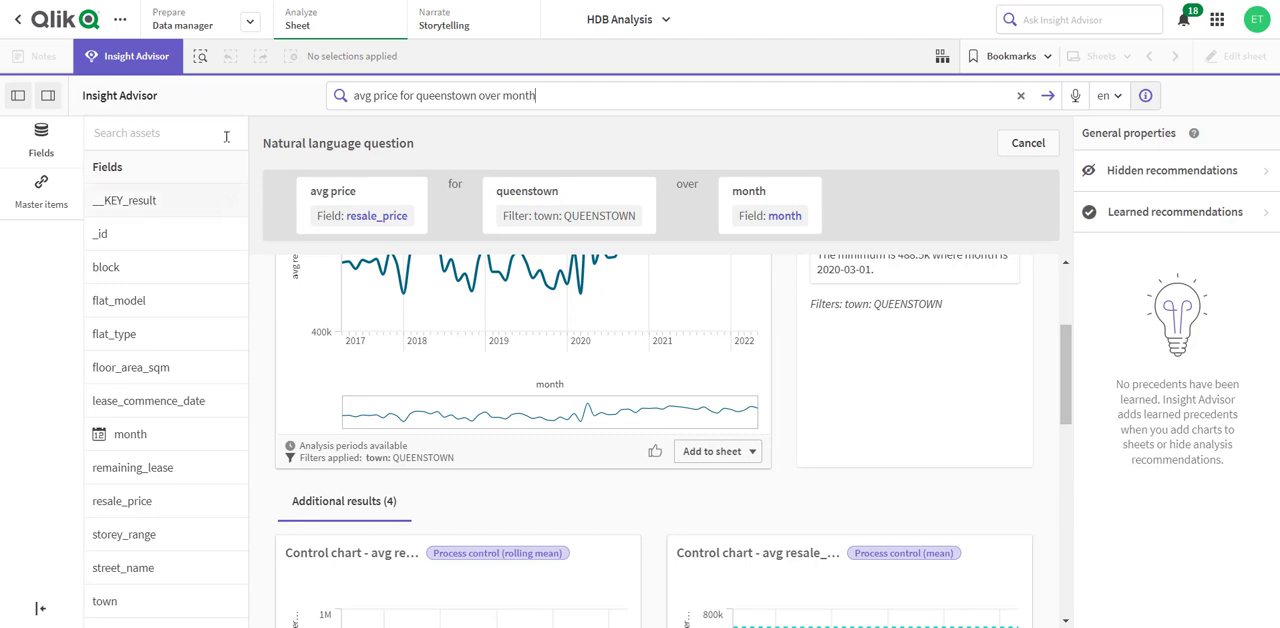
pyautogui.click(133, 60)
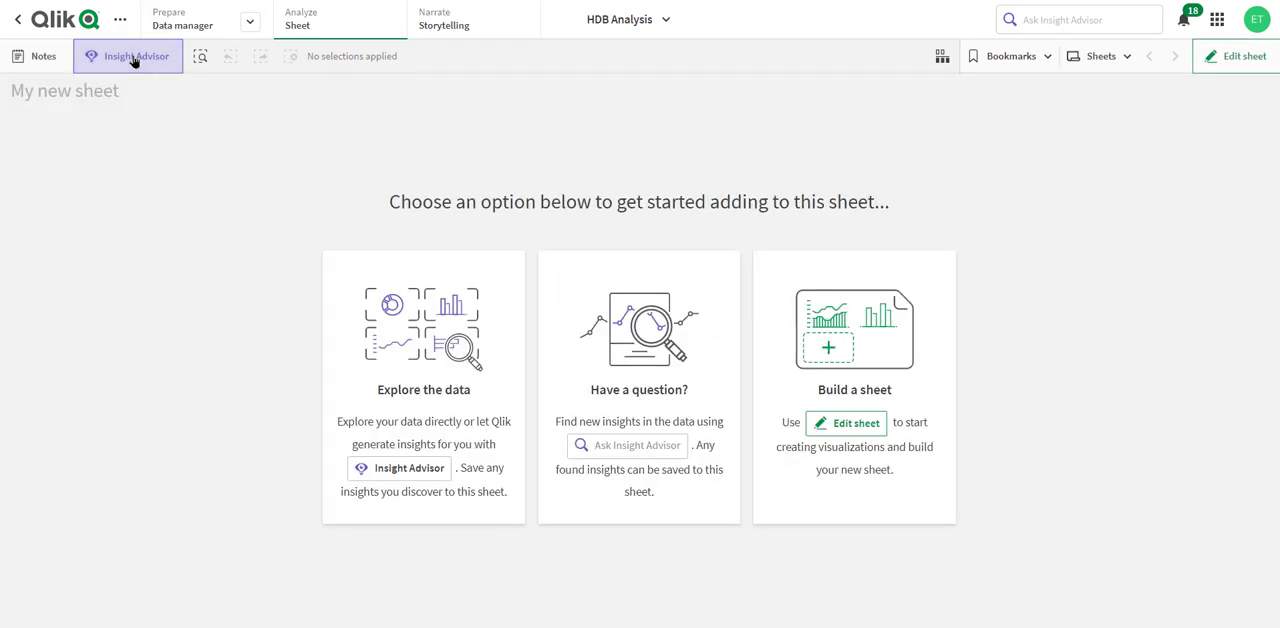
# - Start editing the new sheet and add a resale_price KPI with its aggregation set to Avg
pyautogui.click(1240, 60)
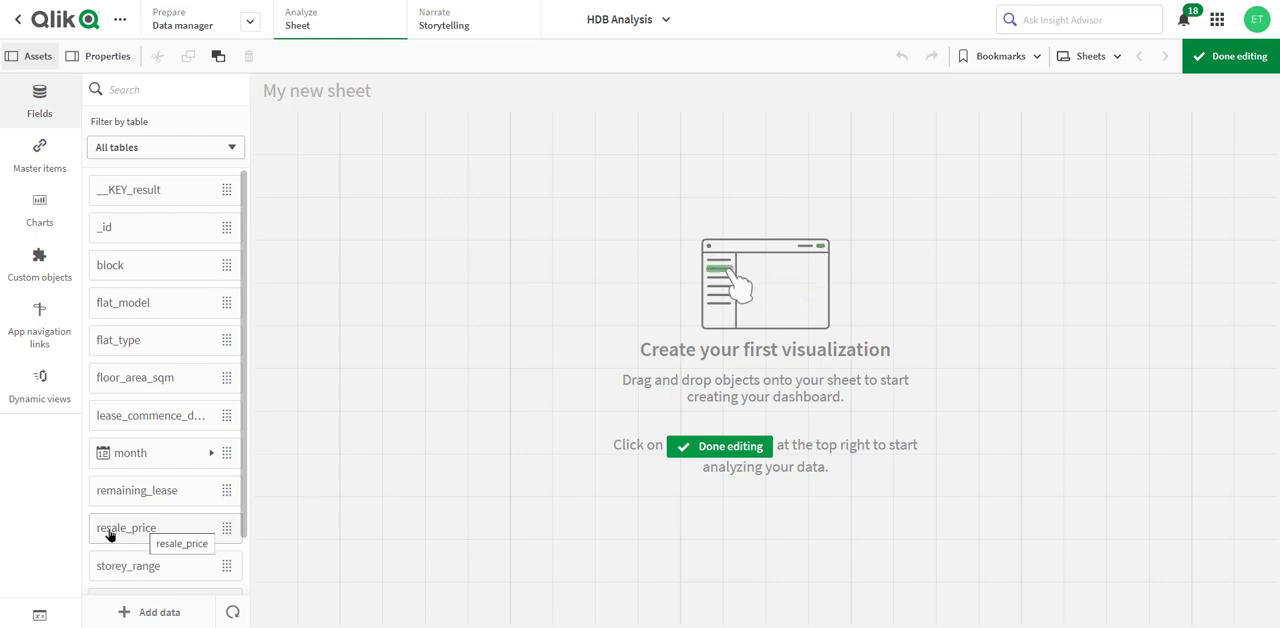
pyautogui.moveTo(110, 535); pyautogui.dragTo(406, 290)
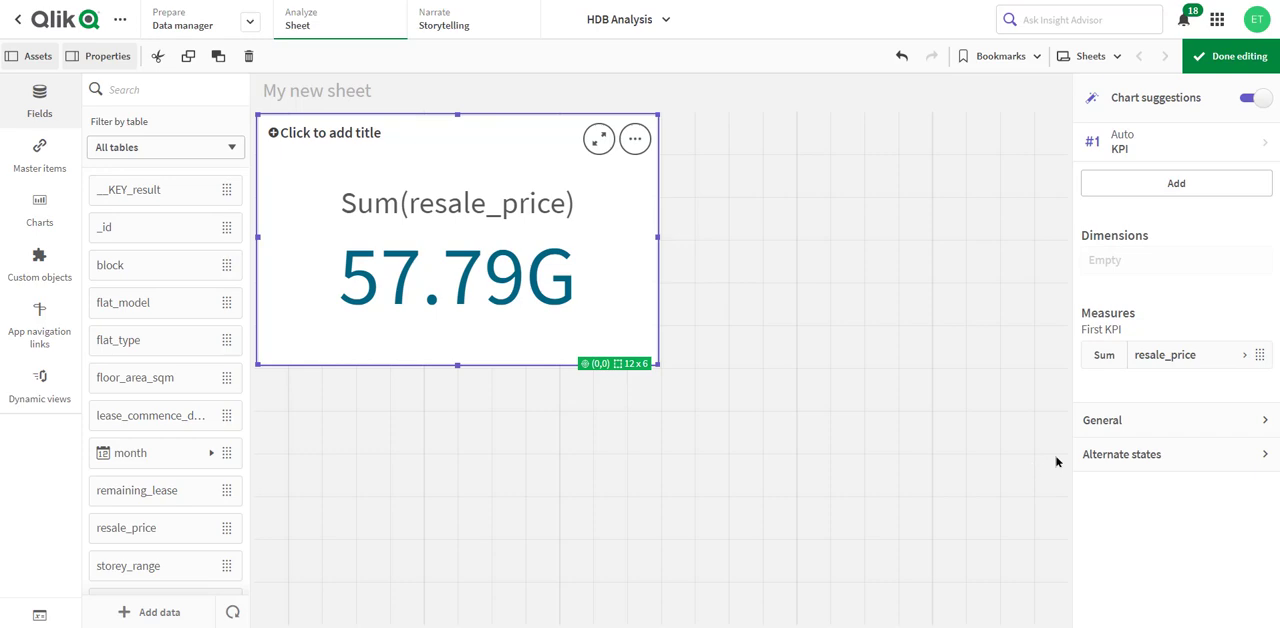
pyautogui.click(1106, 360)
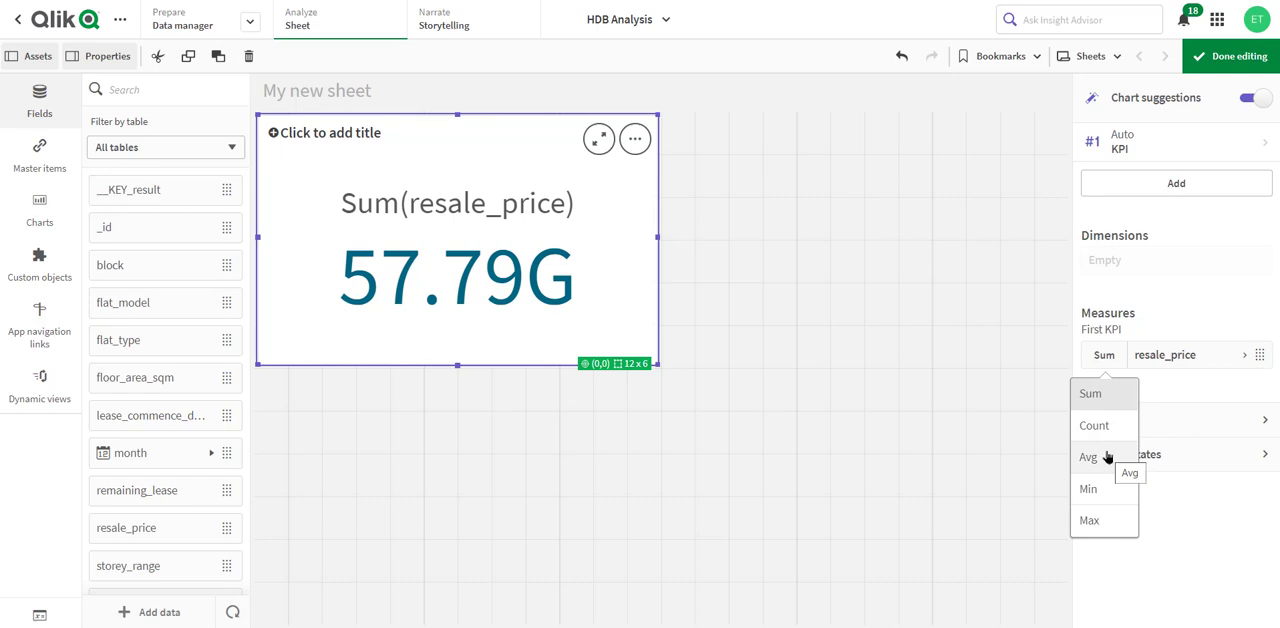
pyautogui.click(1107, 457)
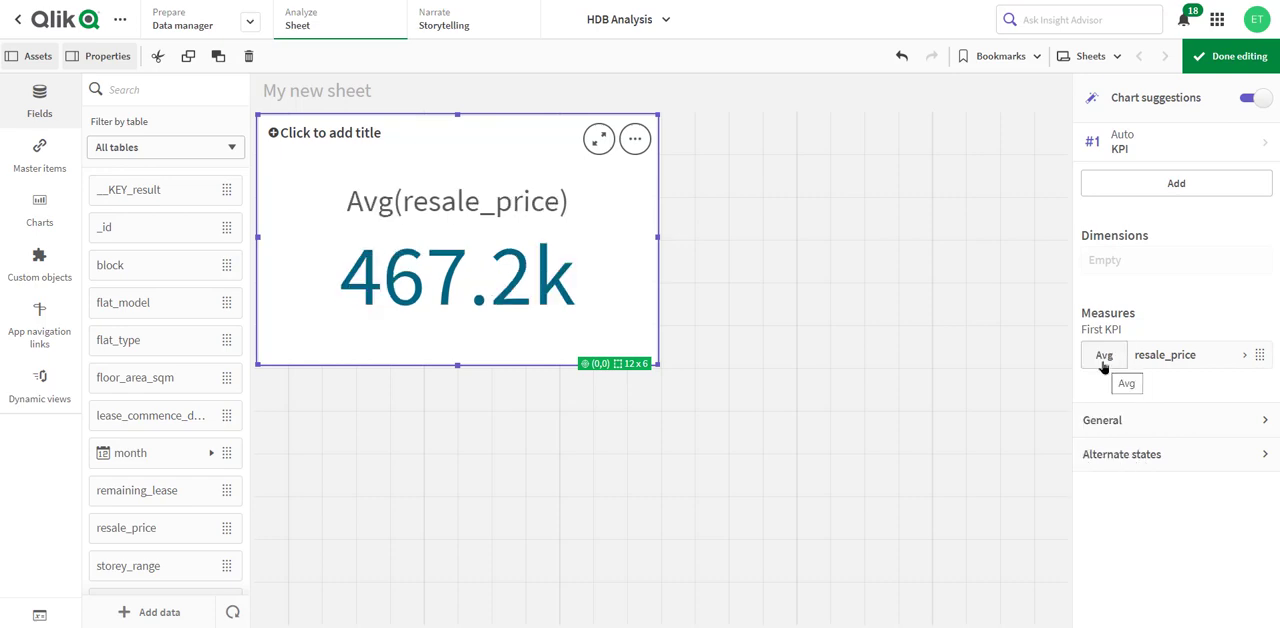
# - Label the KPI's measure Avg Resale Price and save it as a new master measure
pyautogui.click(1248, 358)
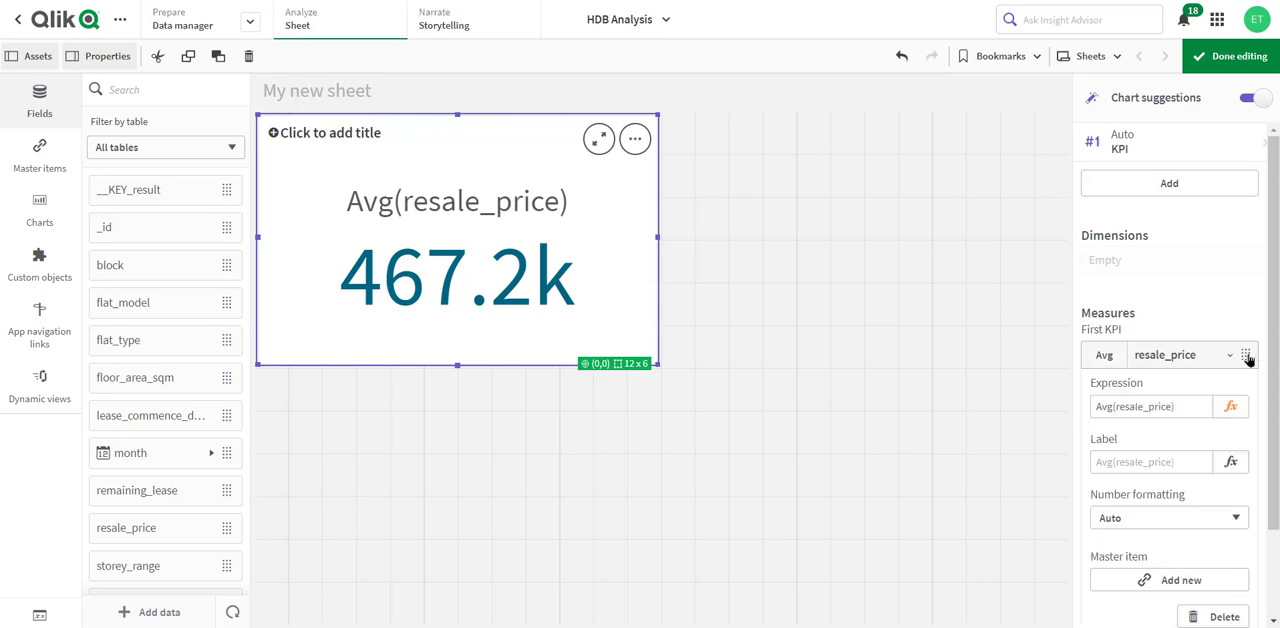
pyautogui.click(1184, 466)
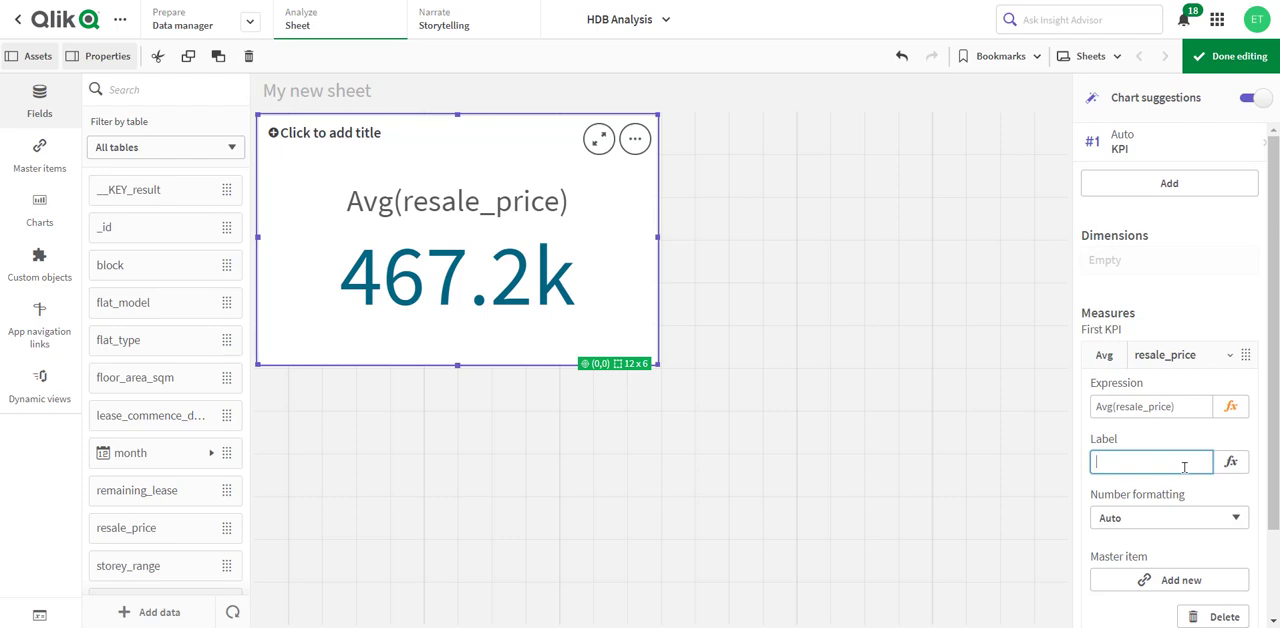
pyautogui.write('Avg Resale Price')
pyautogui.press('Return')
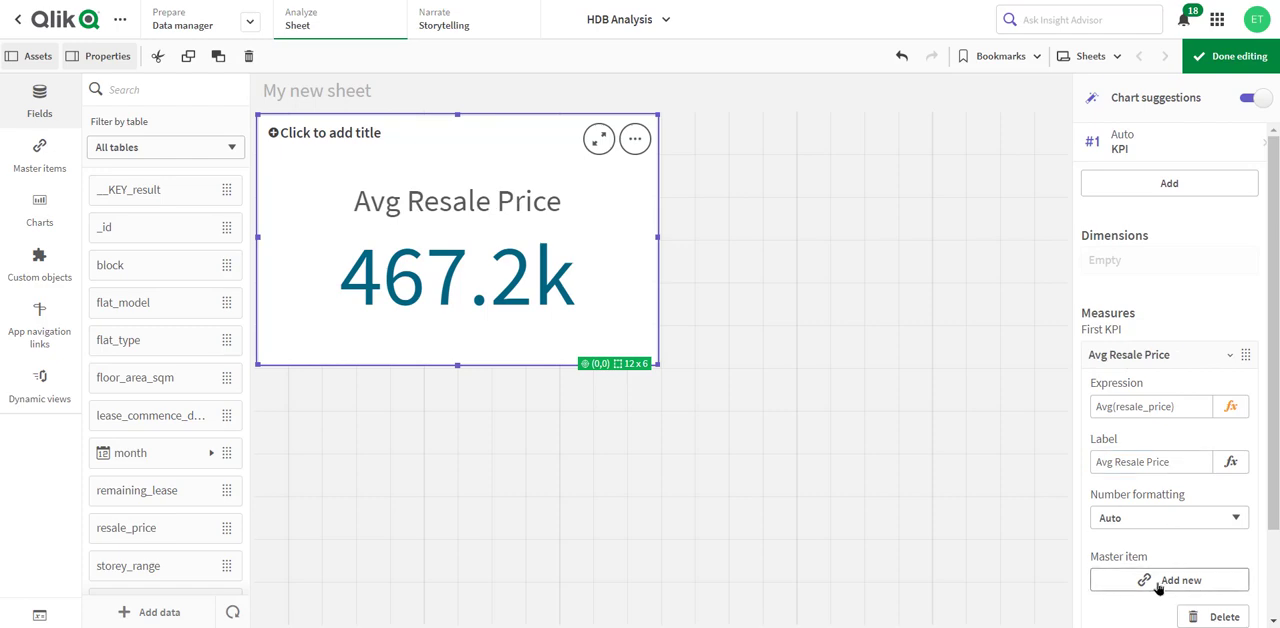
pyautogui.click(1216, 583)
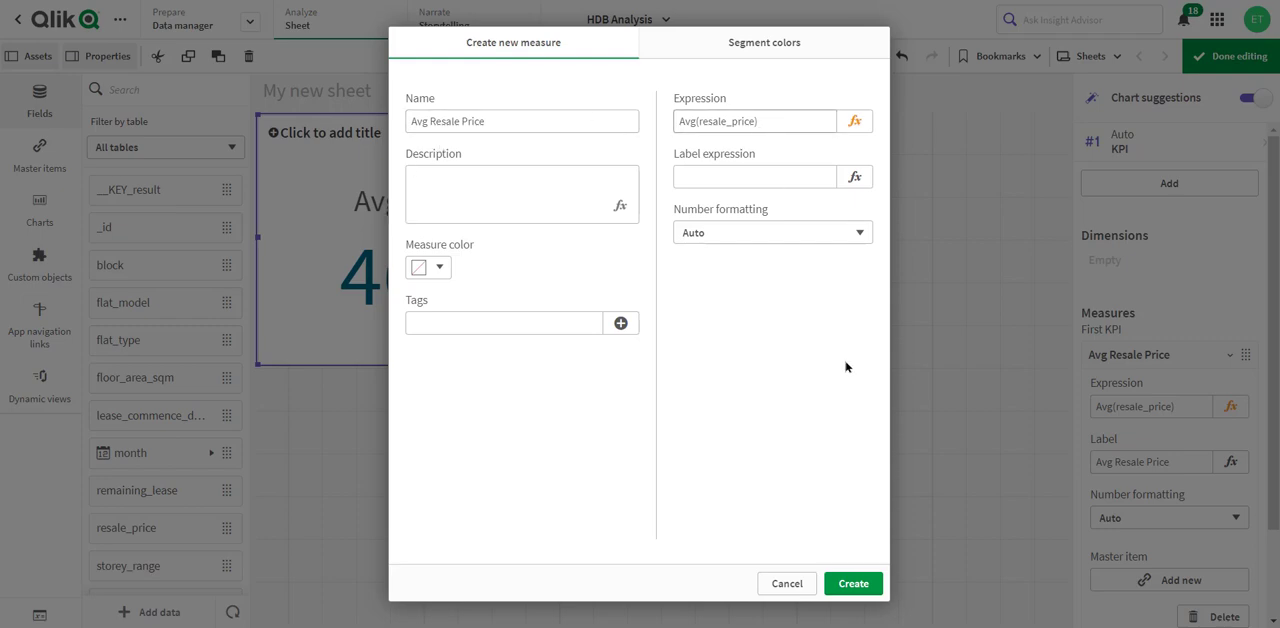
pyautogui.click(852, 583)
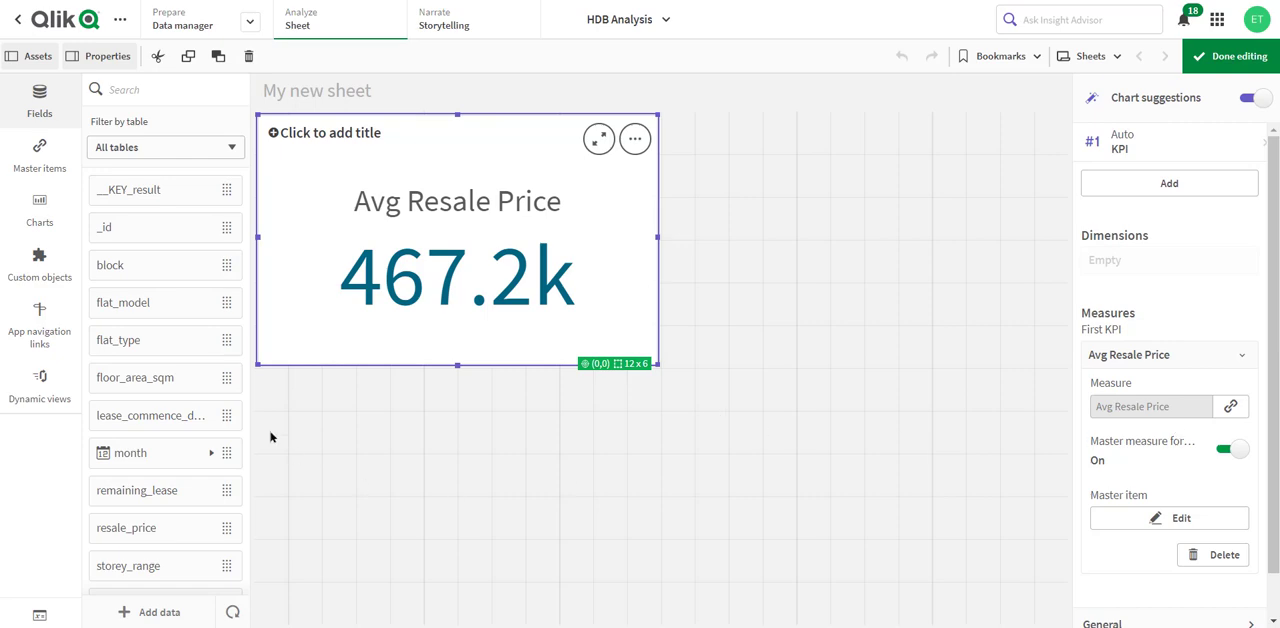
# - Duplicate the Avg Resale Price master measure
pyautogui.click(37, 160)
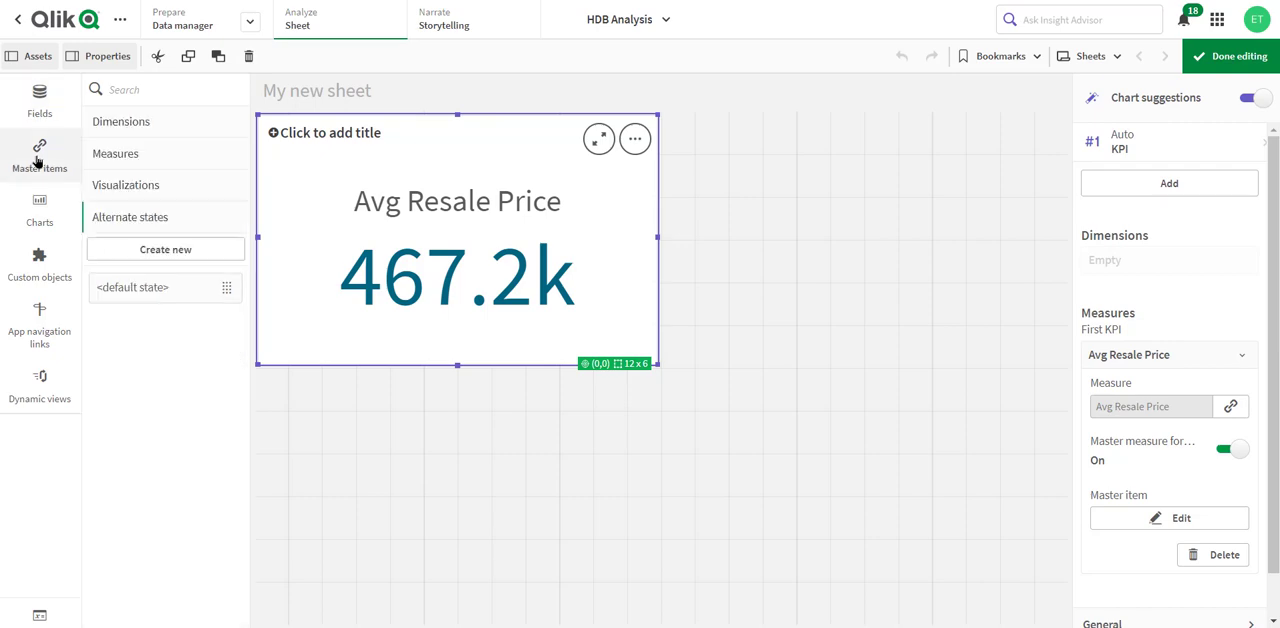
pyautogui.click(128, 156)
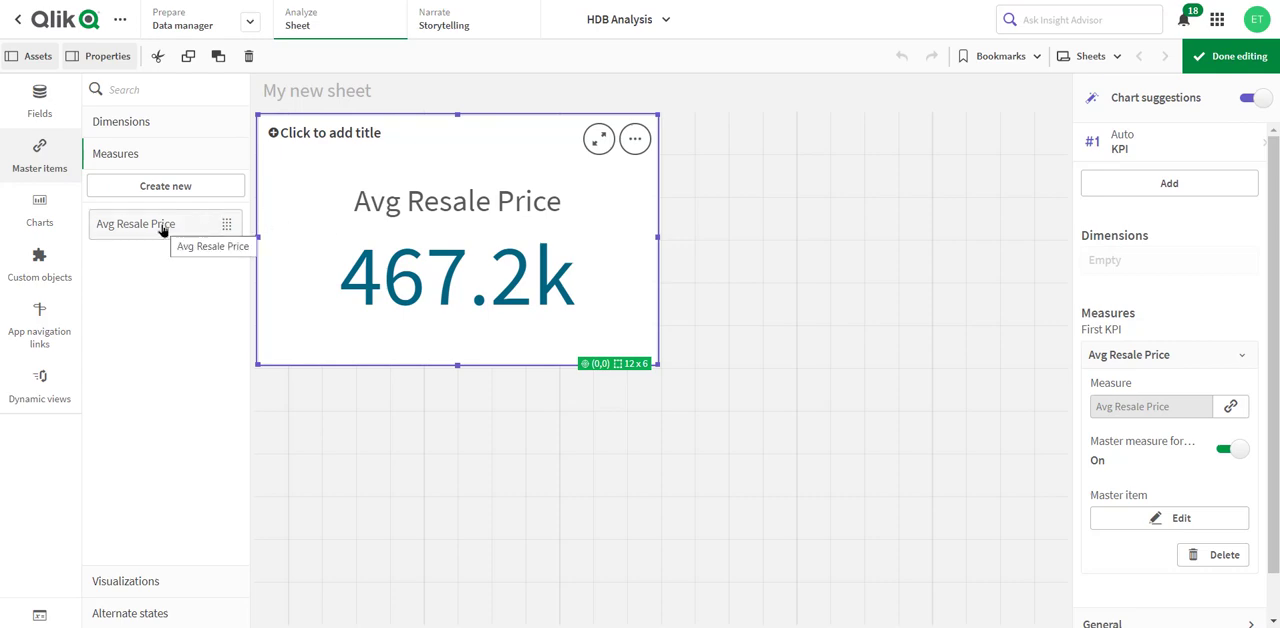
pyautogui.rightClick(215, 228)
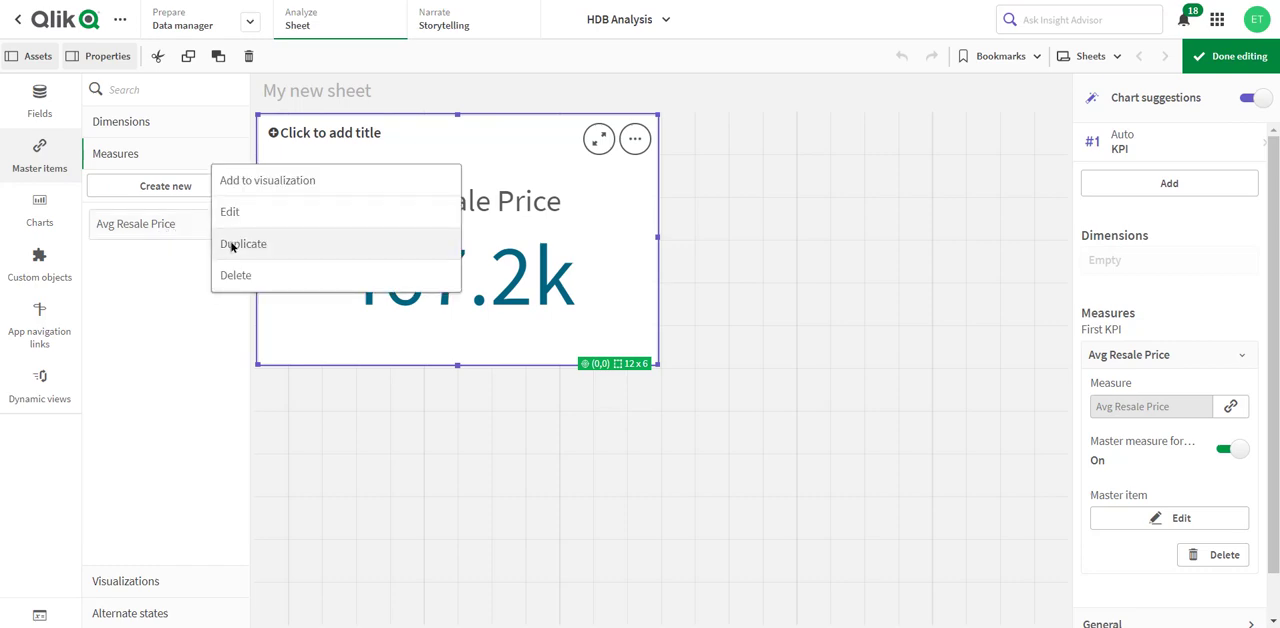
pyautogui.click(231, 244)
# - Turn the duplicated measure into Transactions with the expression count(resale_price), and add it as a KPI beside the Avg Resale Price KPI
pyautogui.click(196, 265)
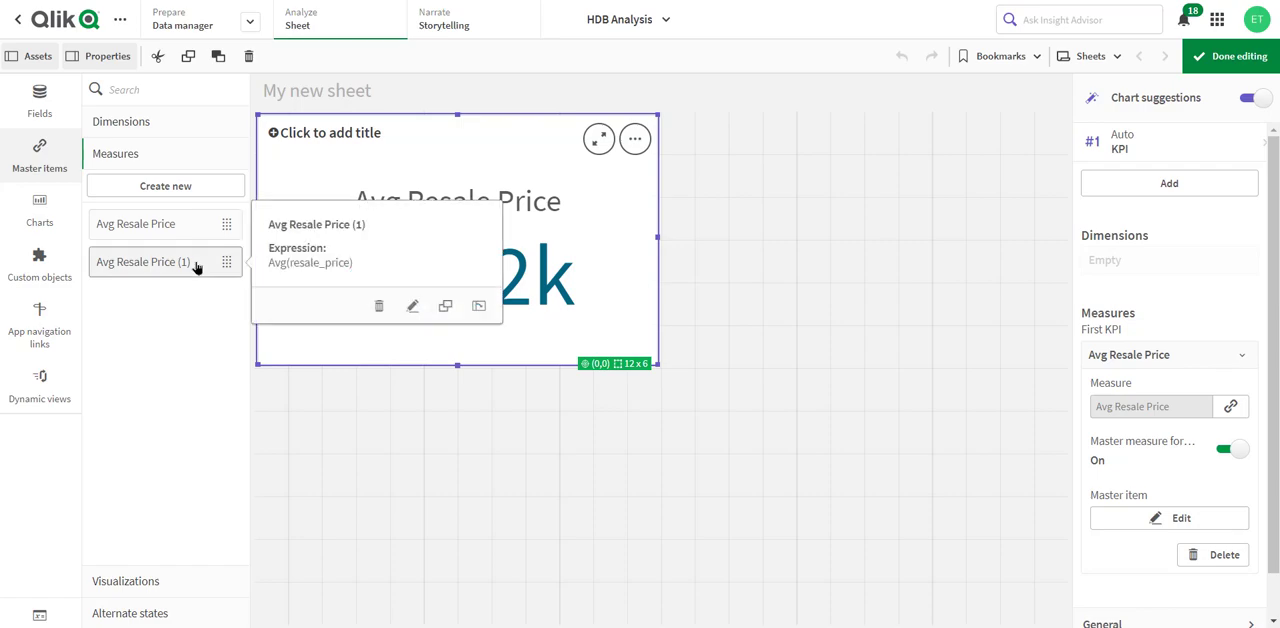
pyautogui.click(412, 307)
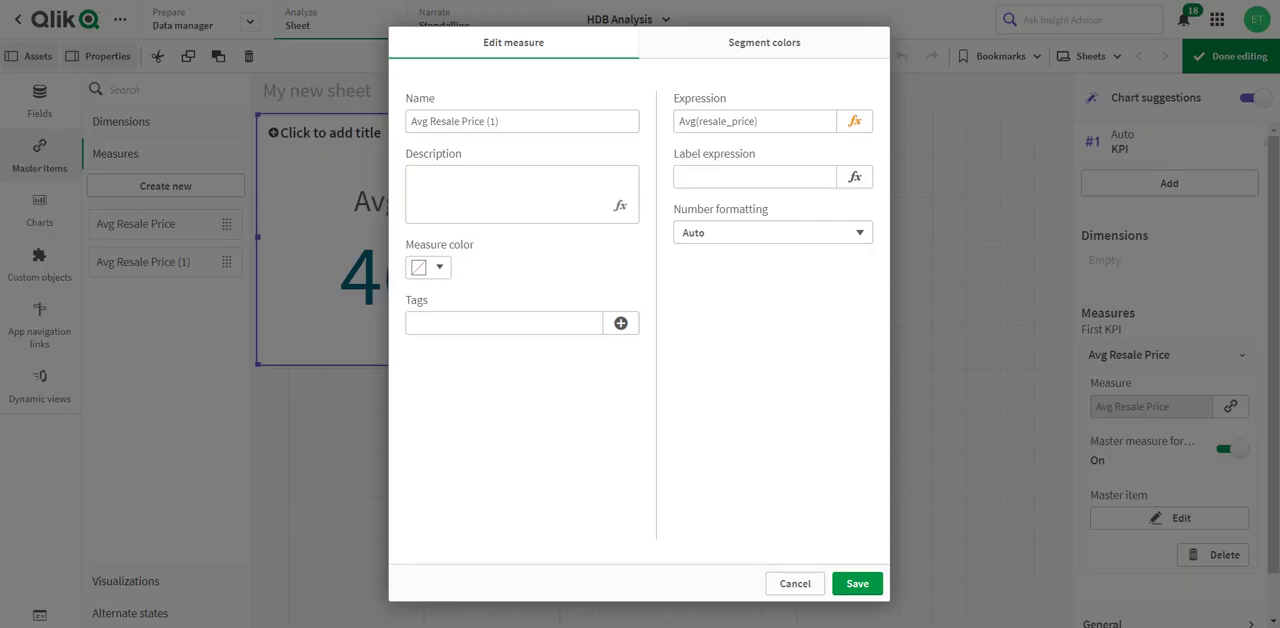
pyautogui.moveTo(510, 123); pyautogui.dragTo(377, 137)
pyautogui.write('Tran')
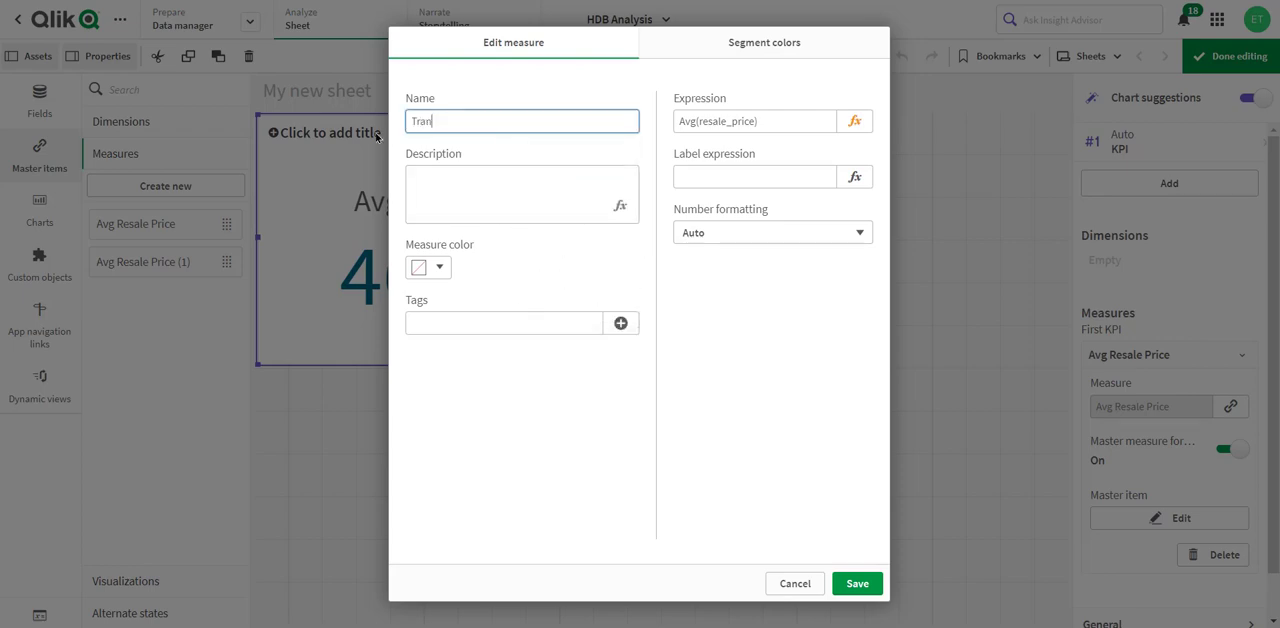
pyautogui.write('sactions')
pyautogui.moveTo(693, 120); pyautogui.dragTo(667, 126)
pyautogui.write('count')
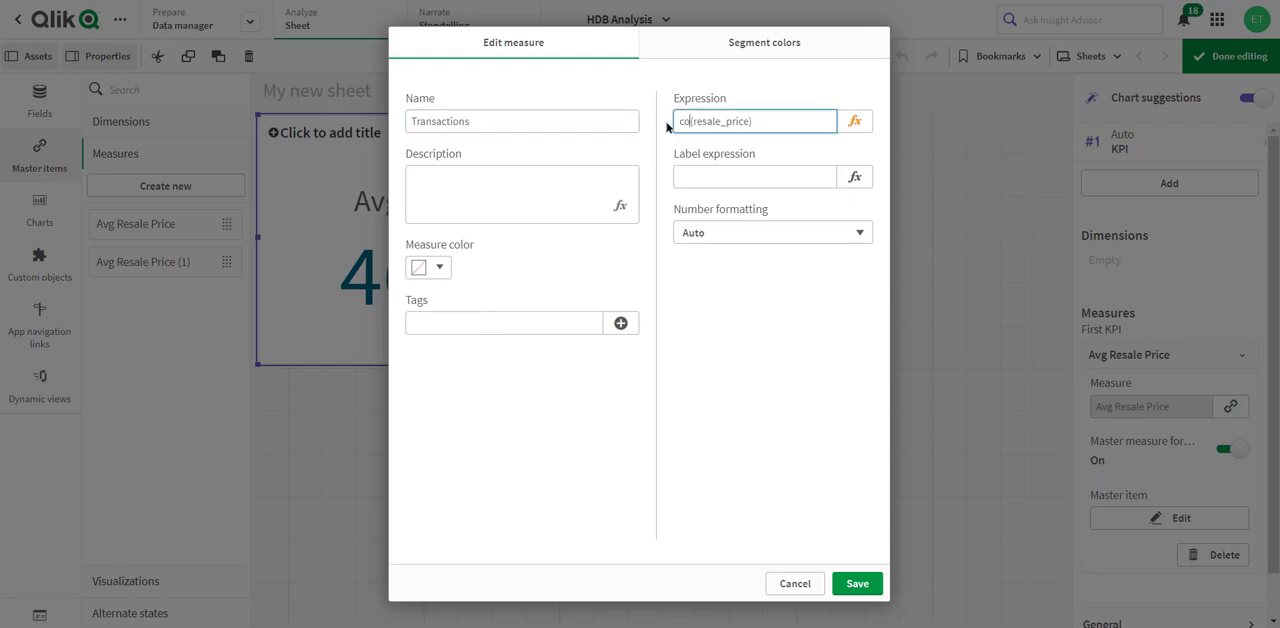
pyautogui.click(857, 585)
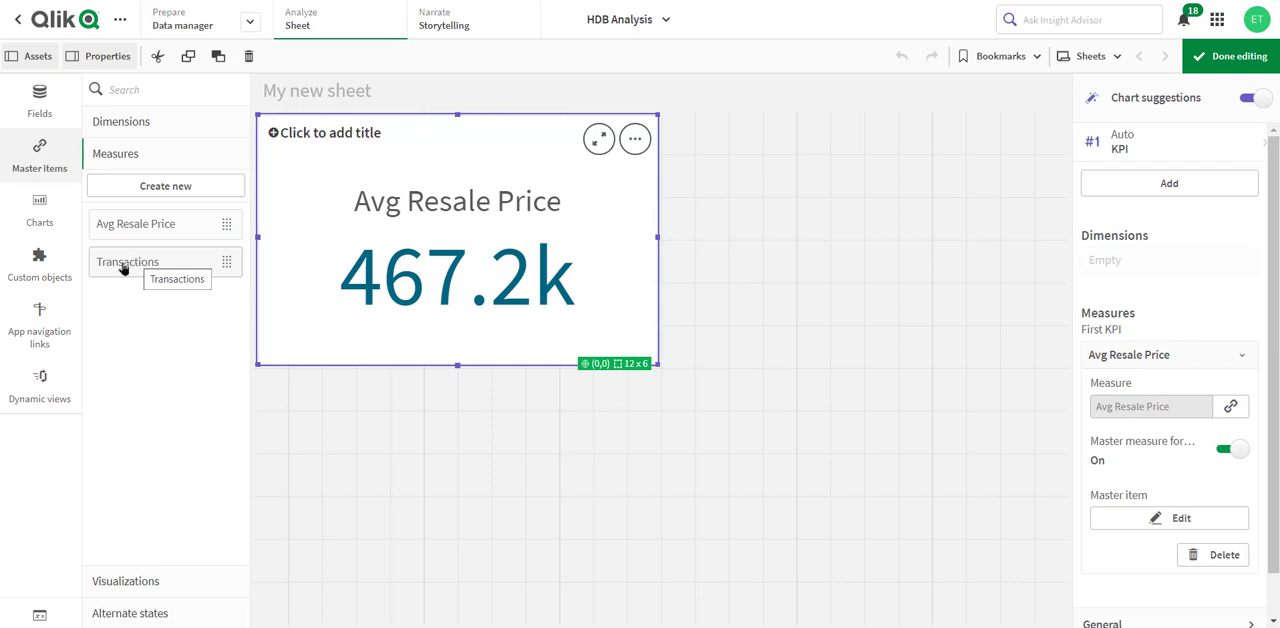
pyautogui.moveTo(123, 268); pyautogui.dragTo(865, 208)
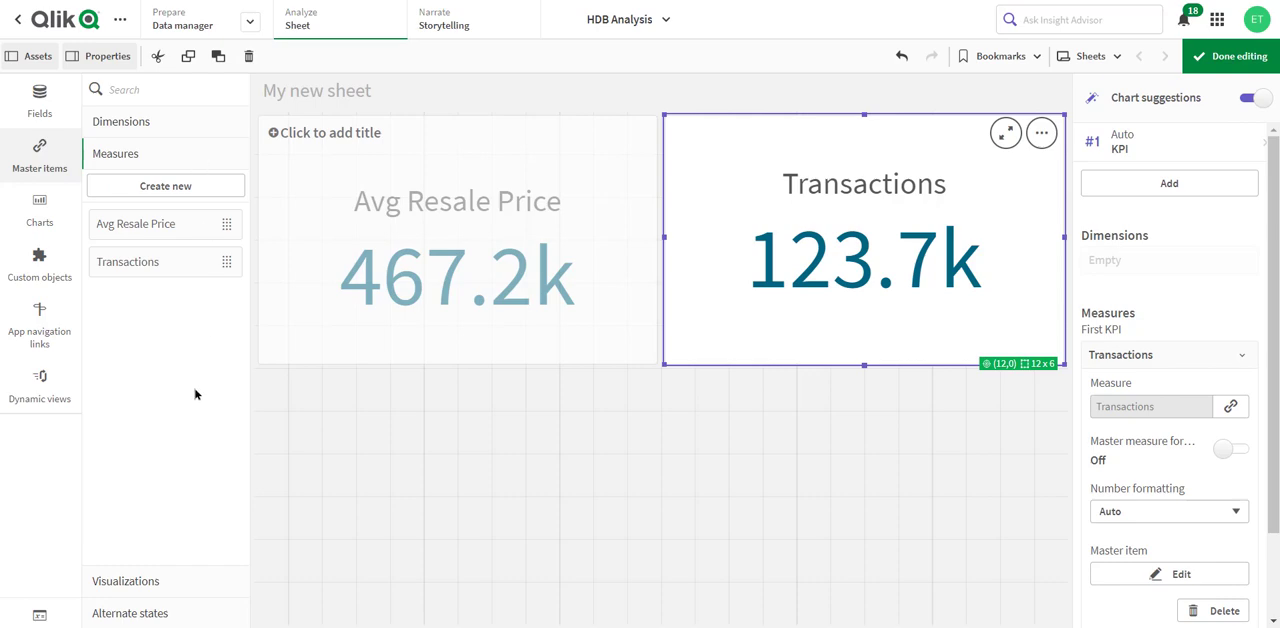
# - Create the master measure Avg PSF as avg(resale_price/(floor_area_sqm*10.764)) and add it as a KPI below Avg Resale Price
pyautogui.click(205, 192)
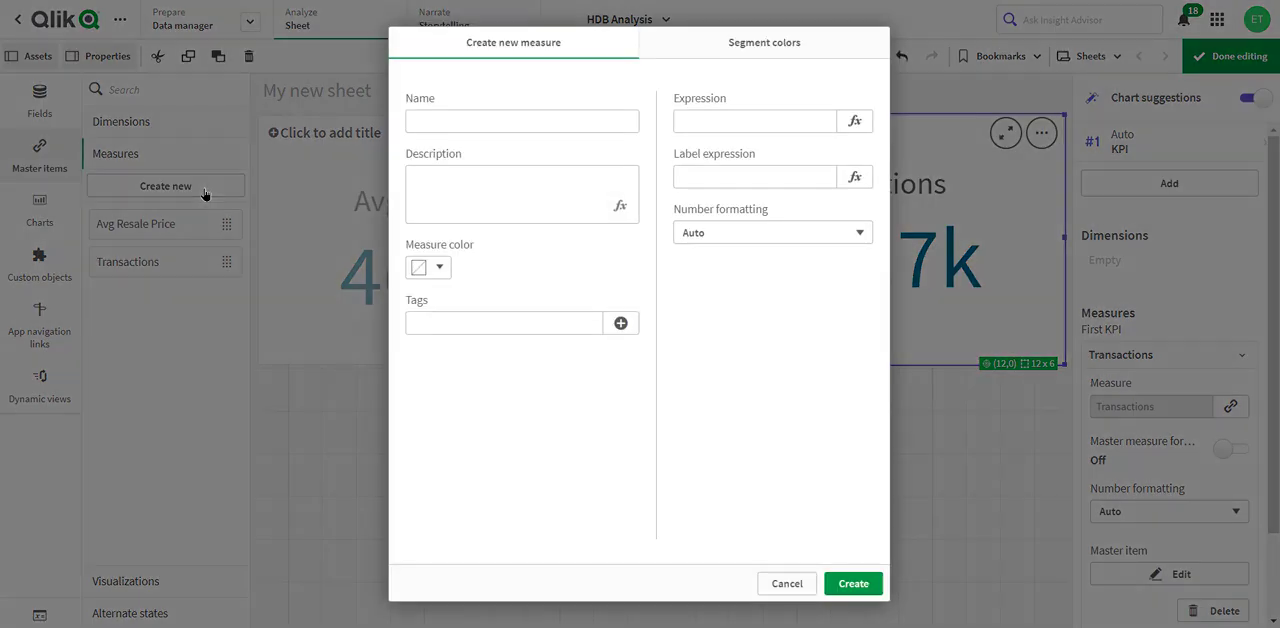
pyautogui.click(448, 115)
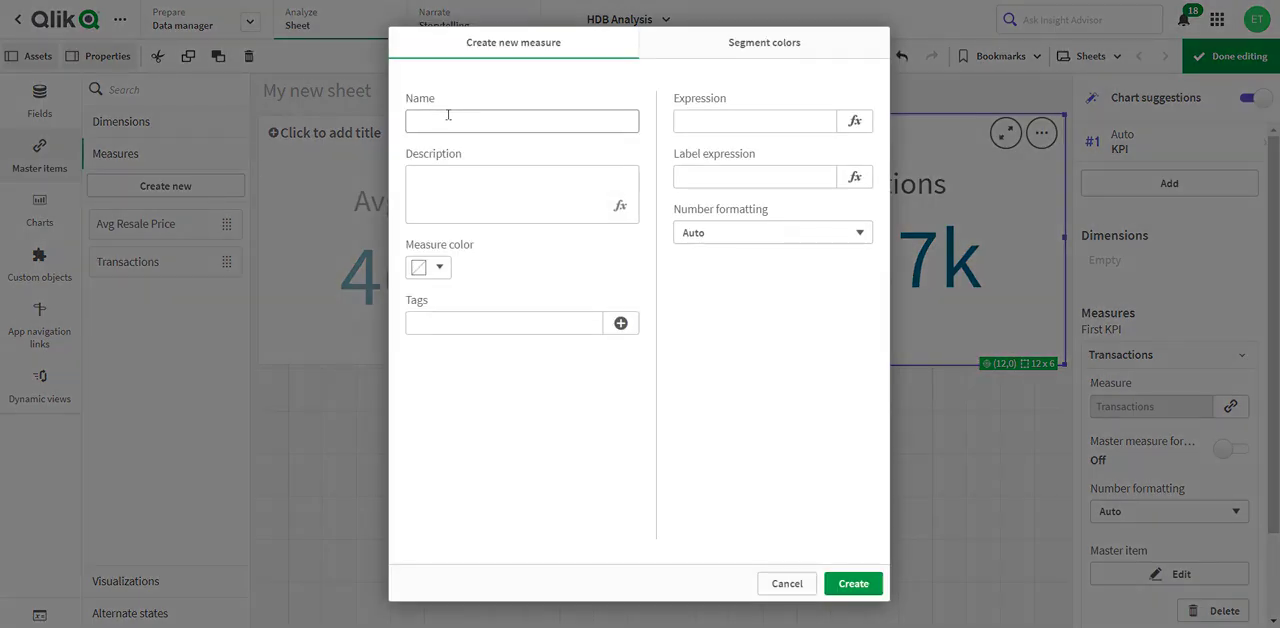
pyautogui.click(448, 115)
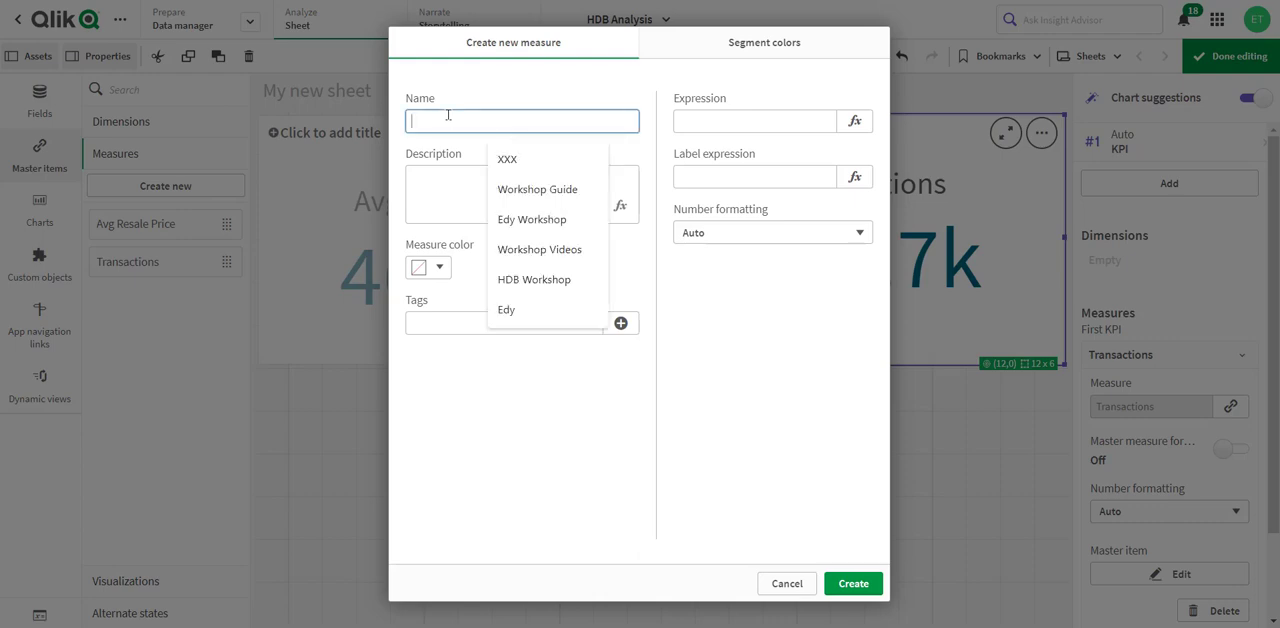
pyautogui.write('Avg PSF')
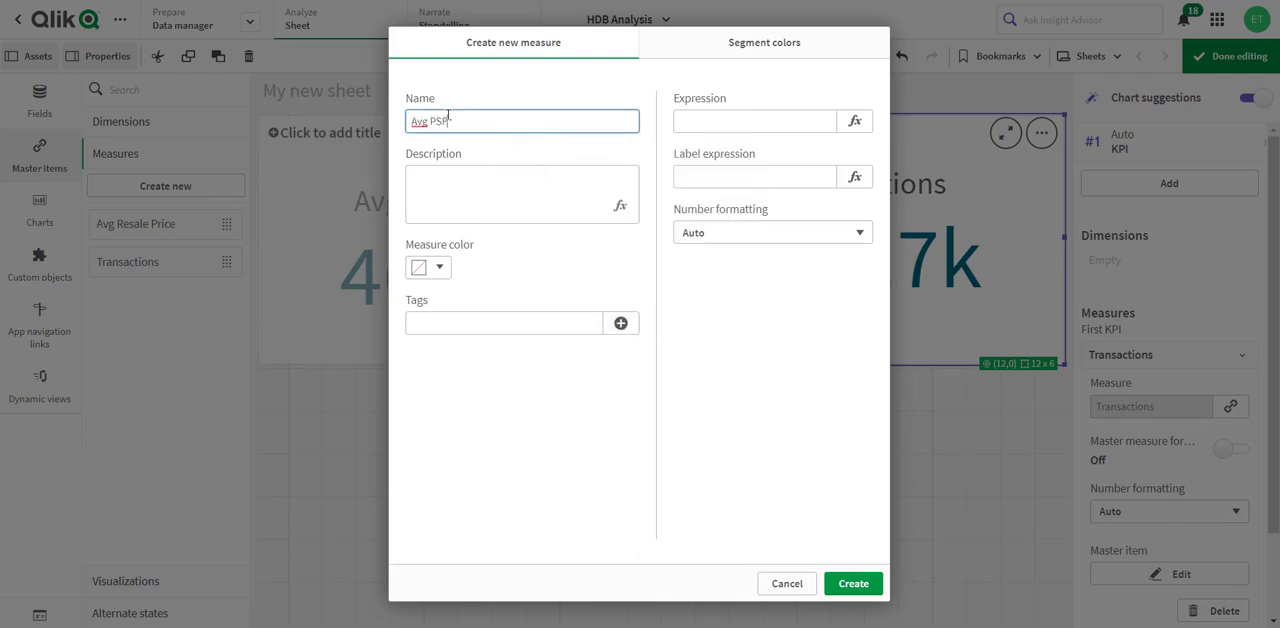
pyautogui.click(689, 118)
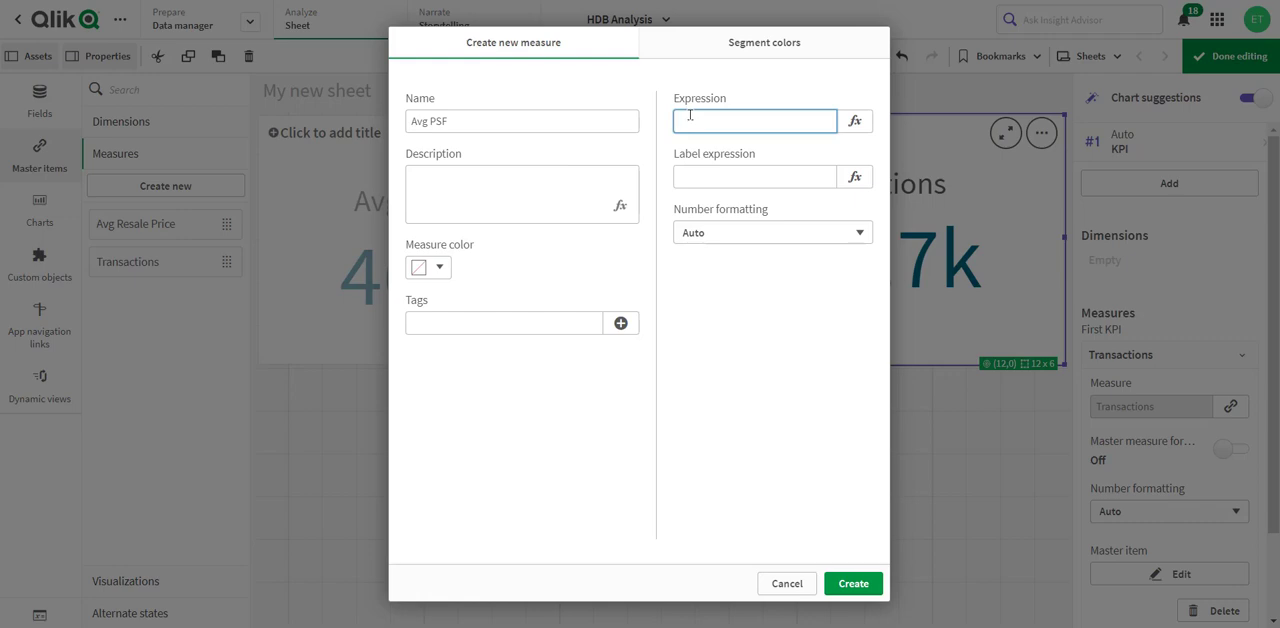
pyautogui.hotkey('ctrl', 'v')
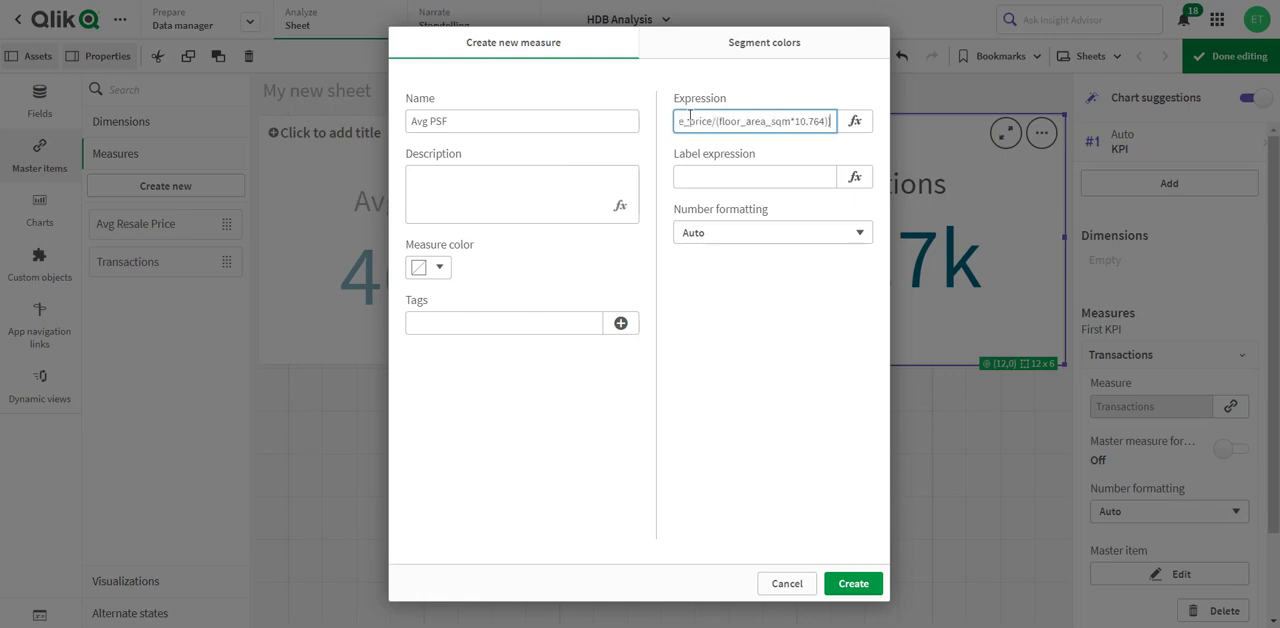
pyautogui.press('Home')
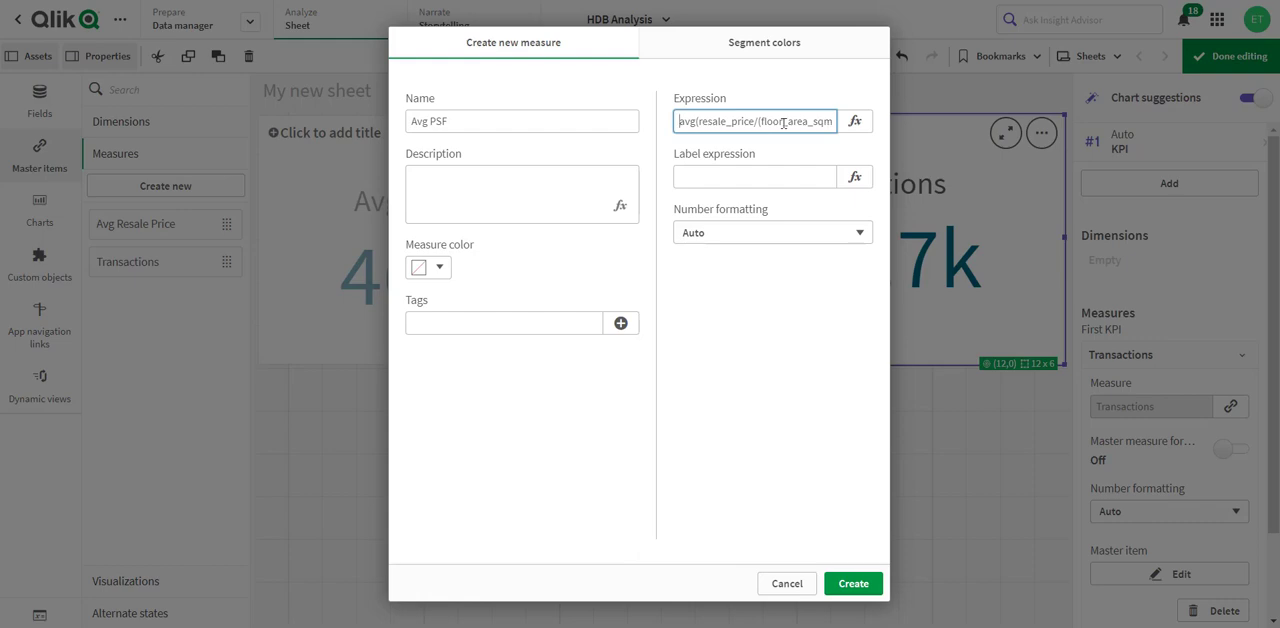
pyautogui.press('End')
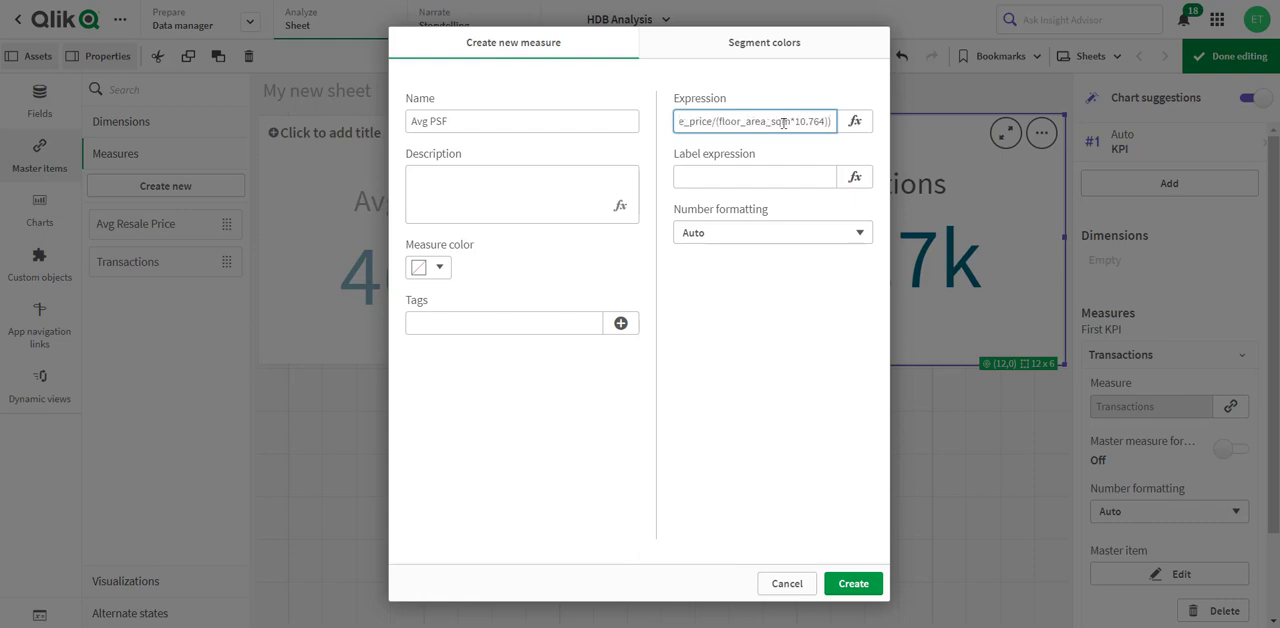
pyautogui.press('Home')
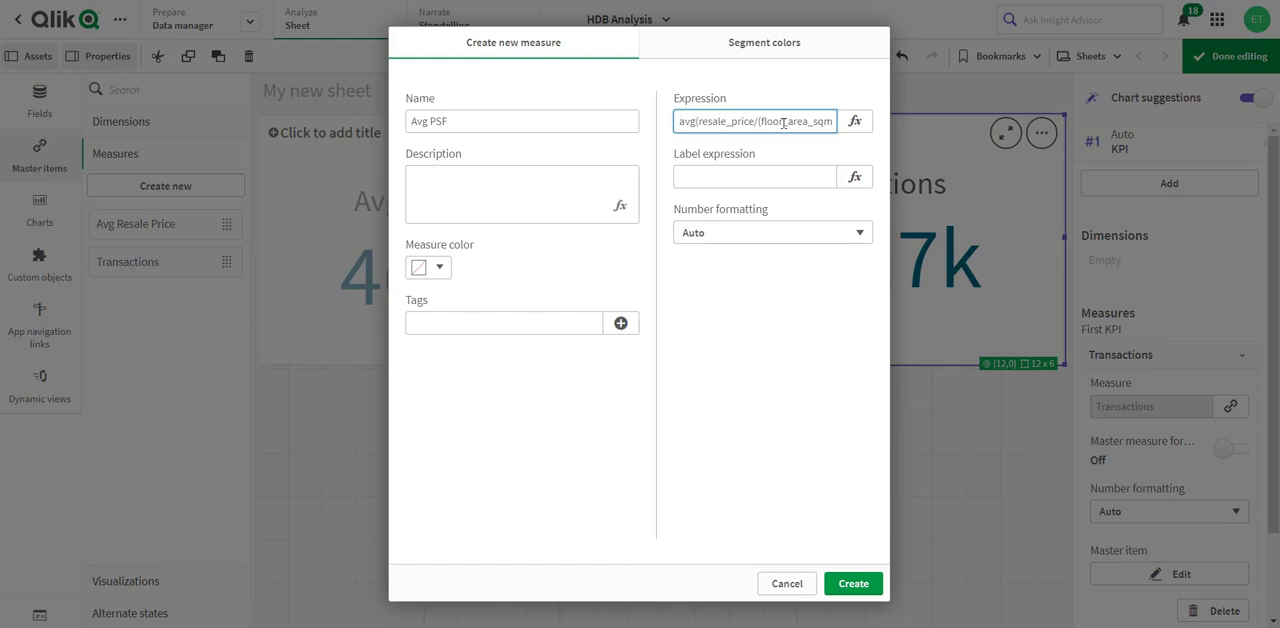
pyautogui.click(855, 585)
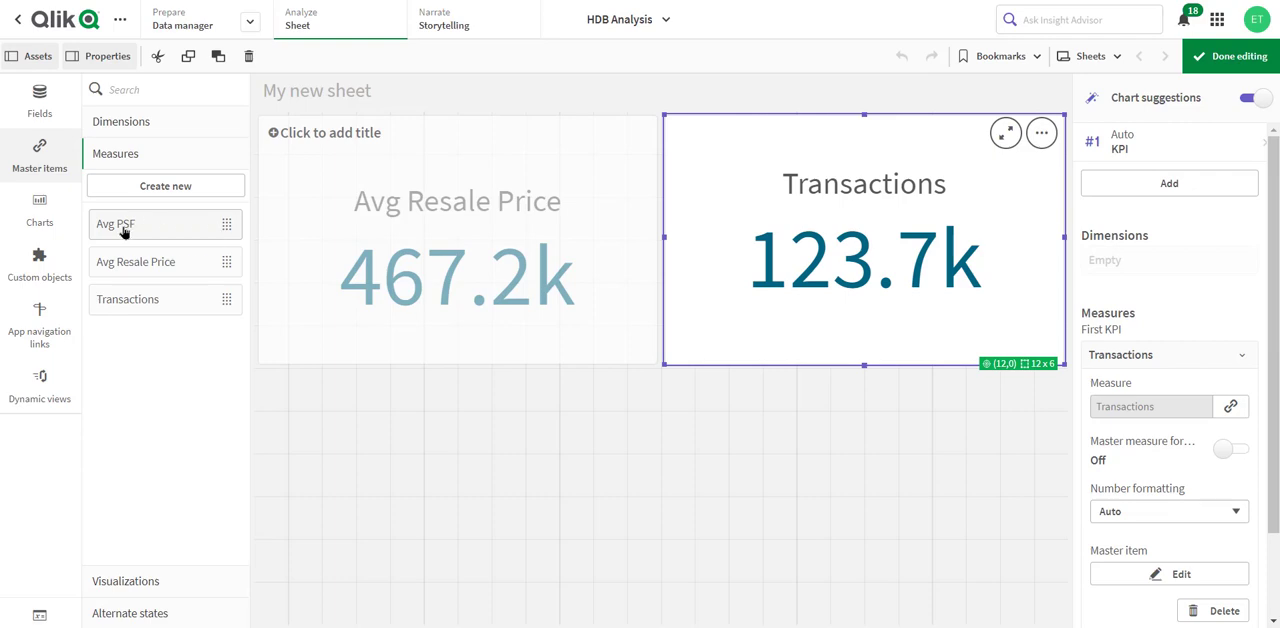
pyautogui.moveTo(125, 231); pyautogui.dragTo(443, 538)
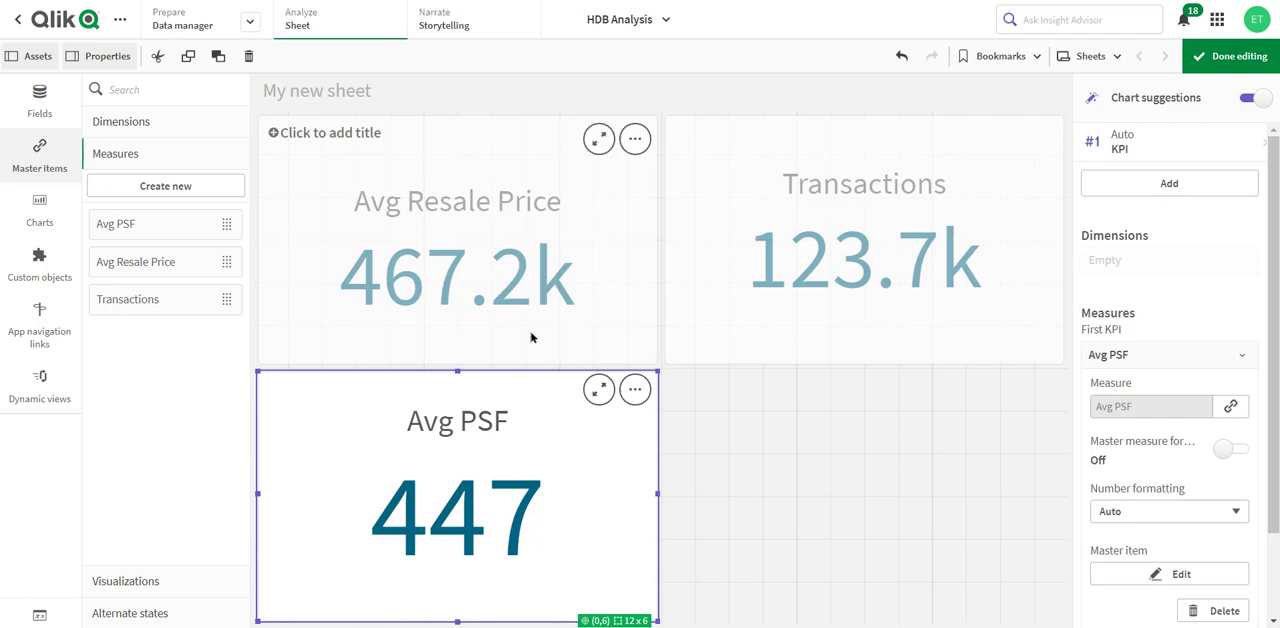
# - Resize the Avg Resale Price, Avg PSF and Transactions KPIs to 6 x 2 cells each and line them up in one row
pyautogui.click(563, 342)
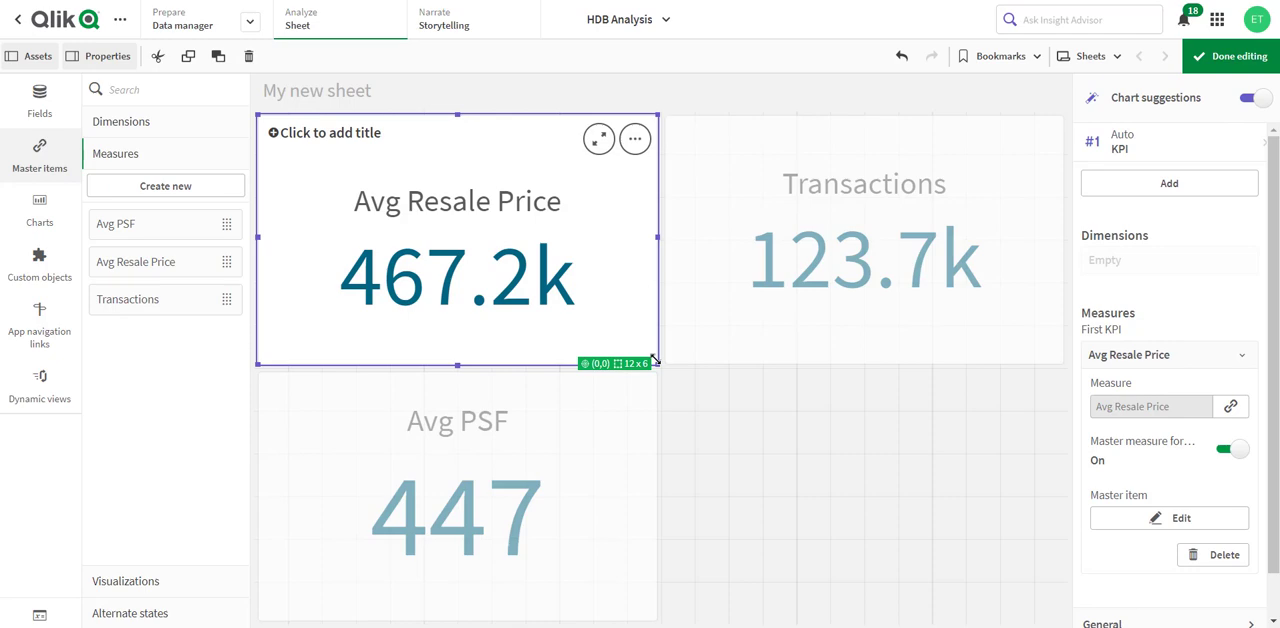
pyautogui.moveTo(655, 360); pyautogui.dragTo(452, 193)
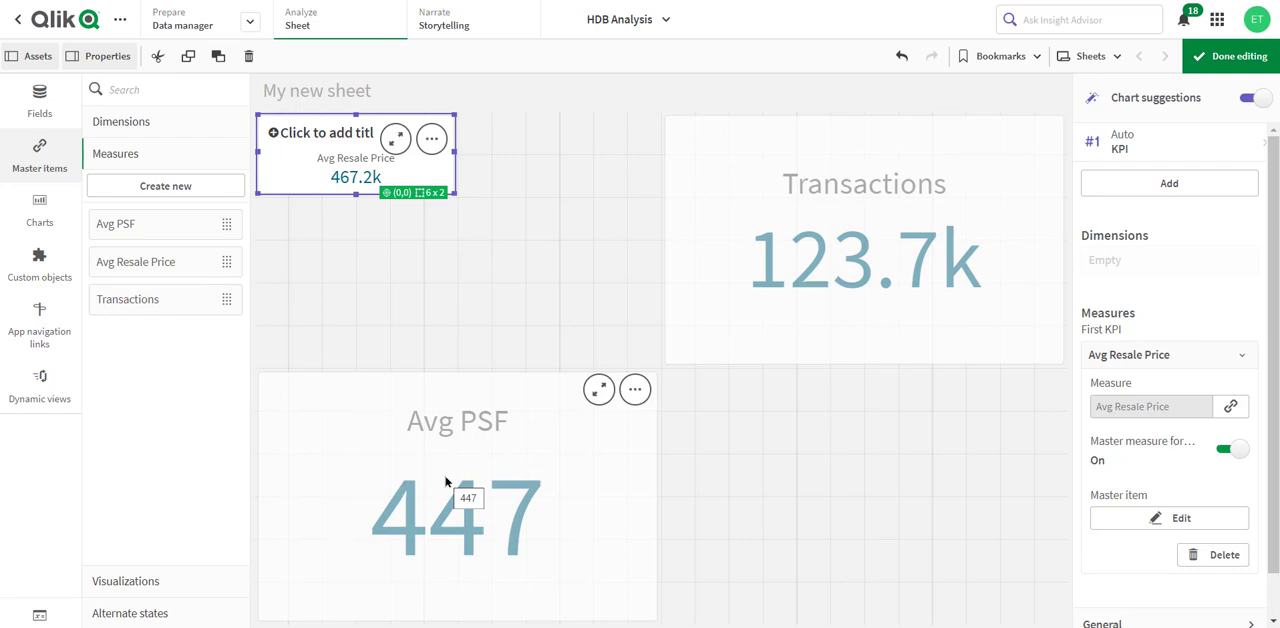
pyautogui.moveTo(443, 417); pyautogui.dragTo(553, 156)
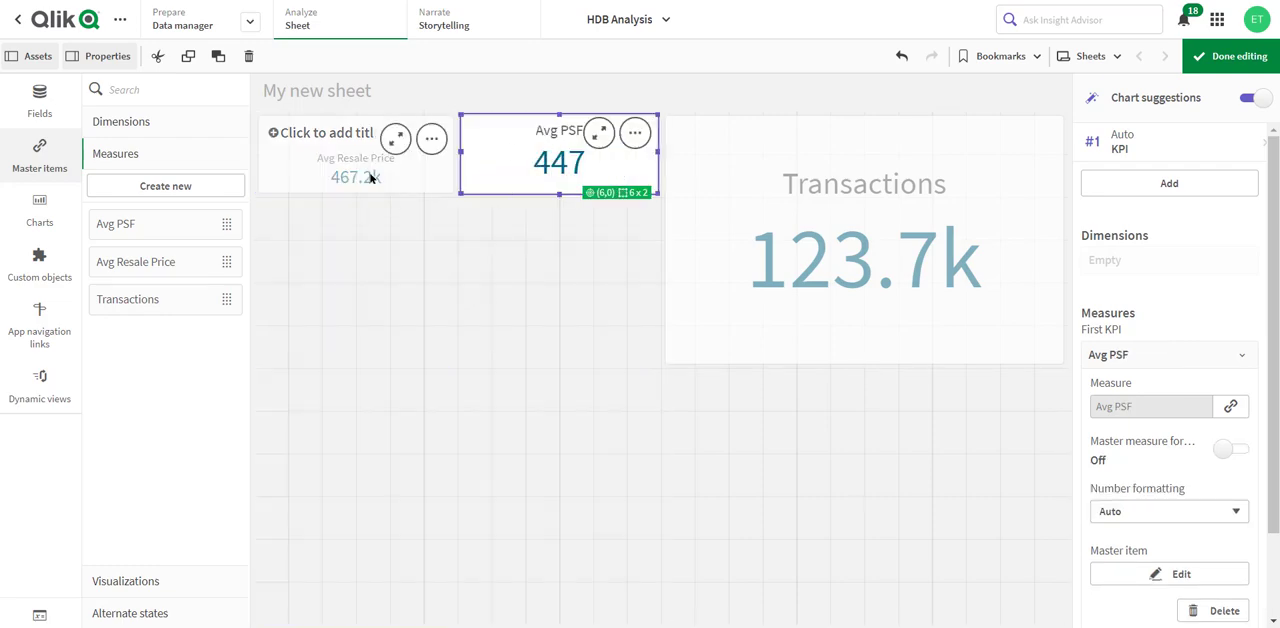
pyautogui.click(884, 284)
pyautogui.moveTo(1064, 364); pyautogui.dragTo(873, 210)
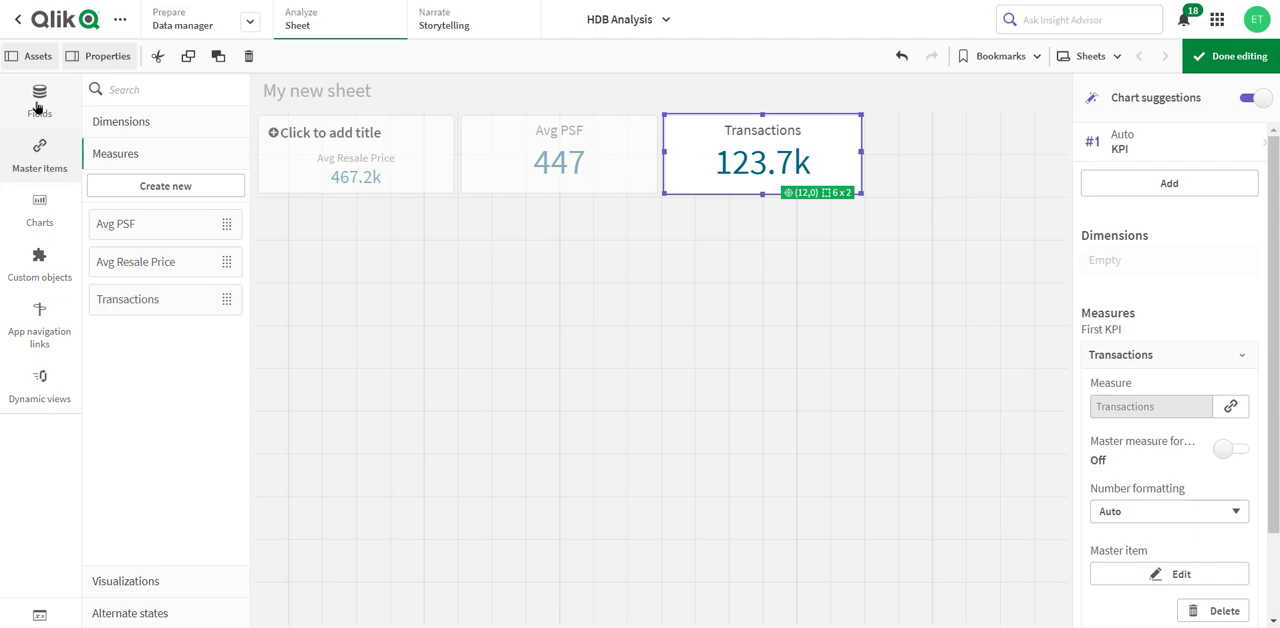
# - Add a 12 x 5 cell Transactions chart beneath the Avg Resale Price and Avg PSF KPIs, with flat_type as its dimension
pyautogui.moveTo(109, 305); pyautogui.dragTo(365, 302)
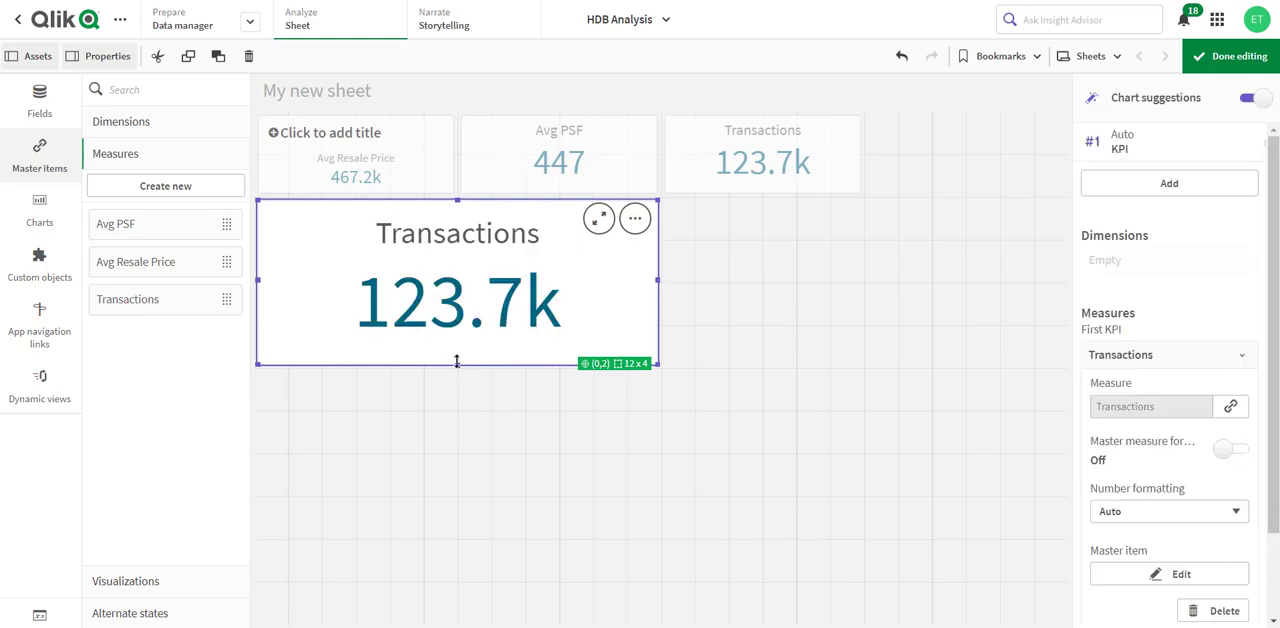
pyautogui.moveTo(459, 367); pyautogui.dragTo(457, 407)
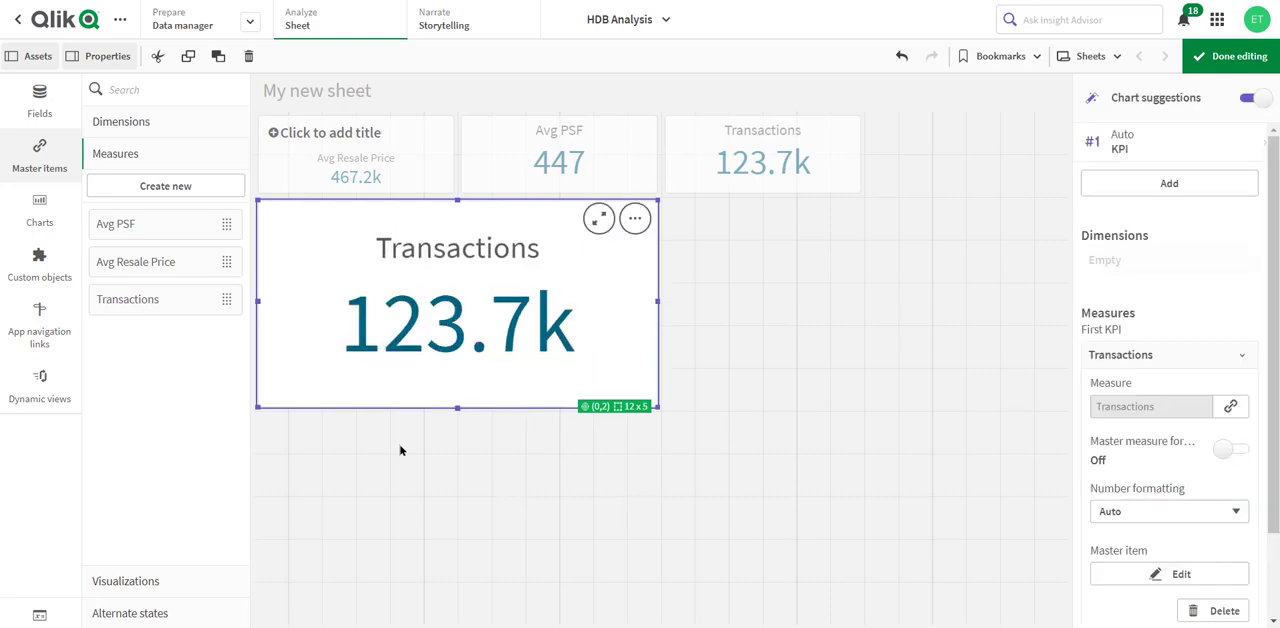
pyautogui.click(38, 104)
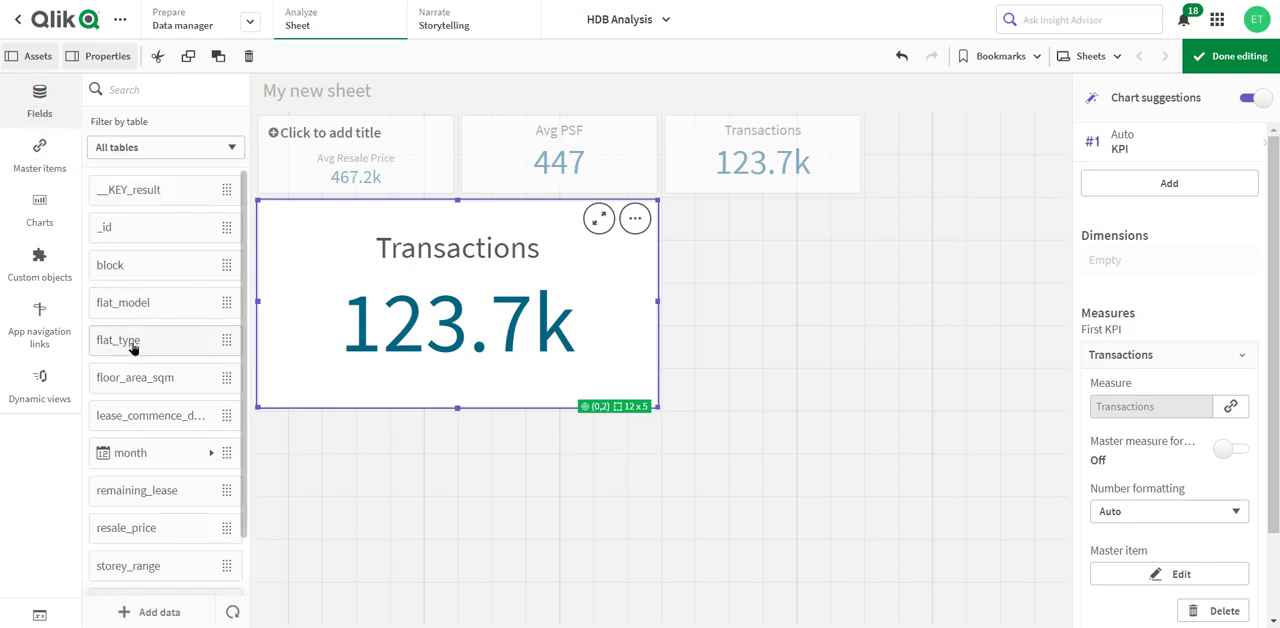
pyautogui.moveTo(131, 345); pyautogui.dragTo(474, 318)
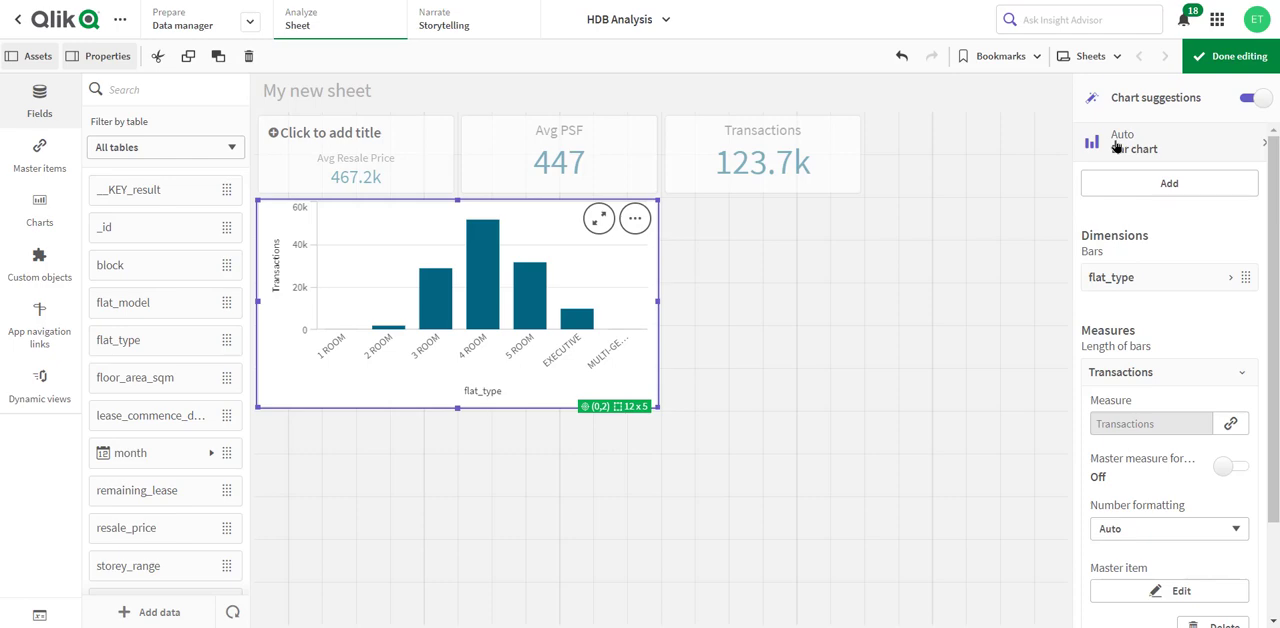
# - Change the Transactions by flat_type bar chart to a pie chart
pyautogui.click(1180, 149)
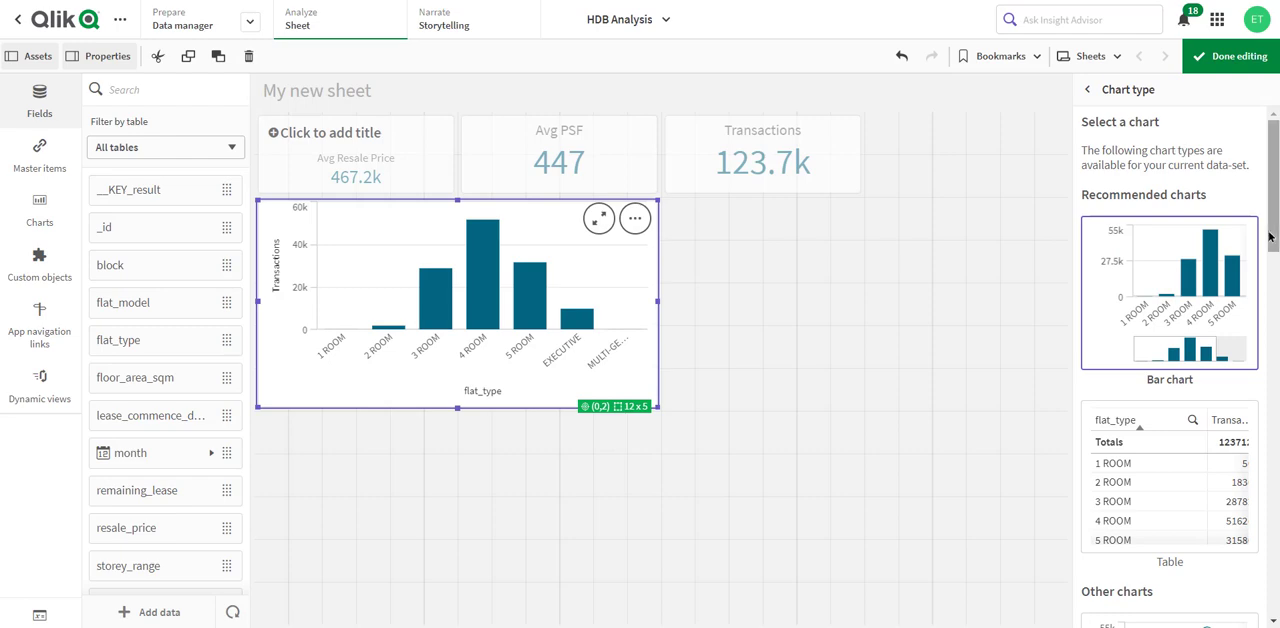
pyautogui.scroll(-3, 1203, 333)
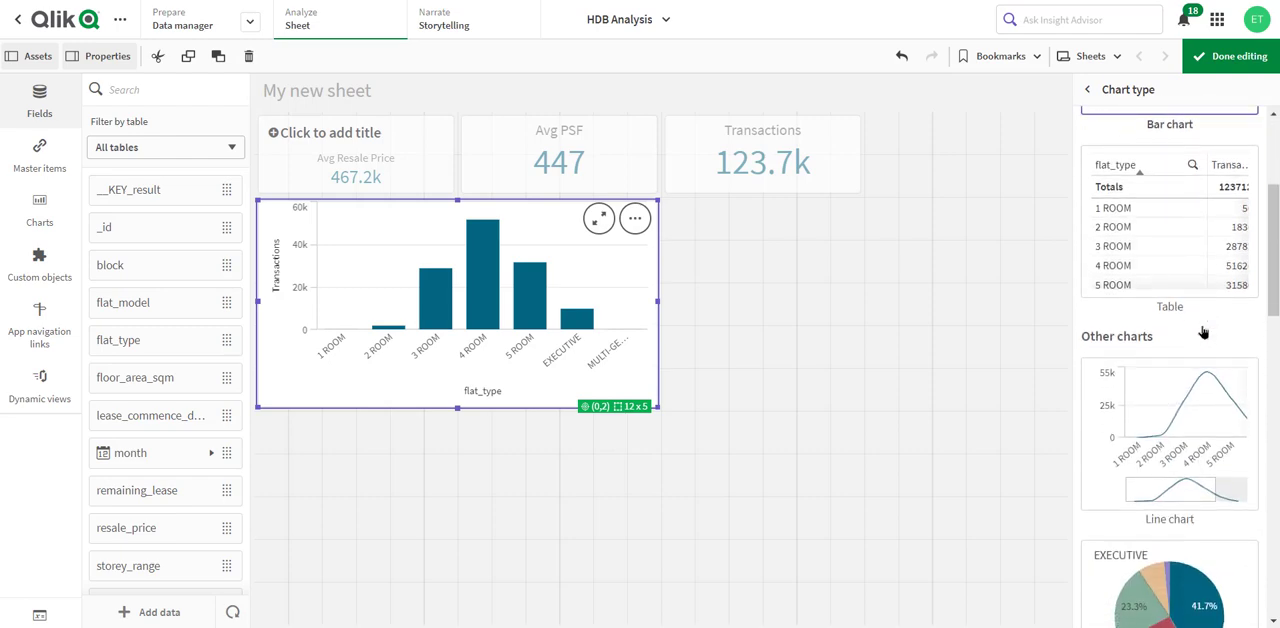
pyautogui.scroll(-3, 1203, 333)
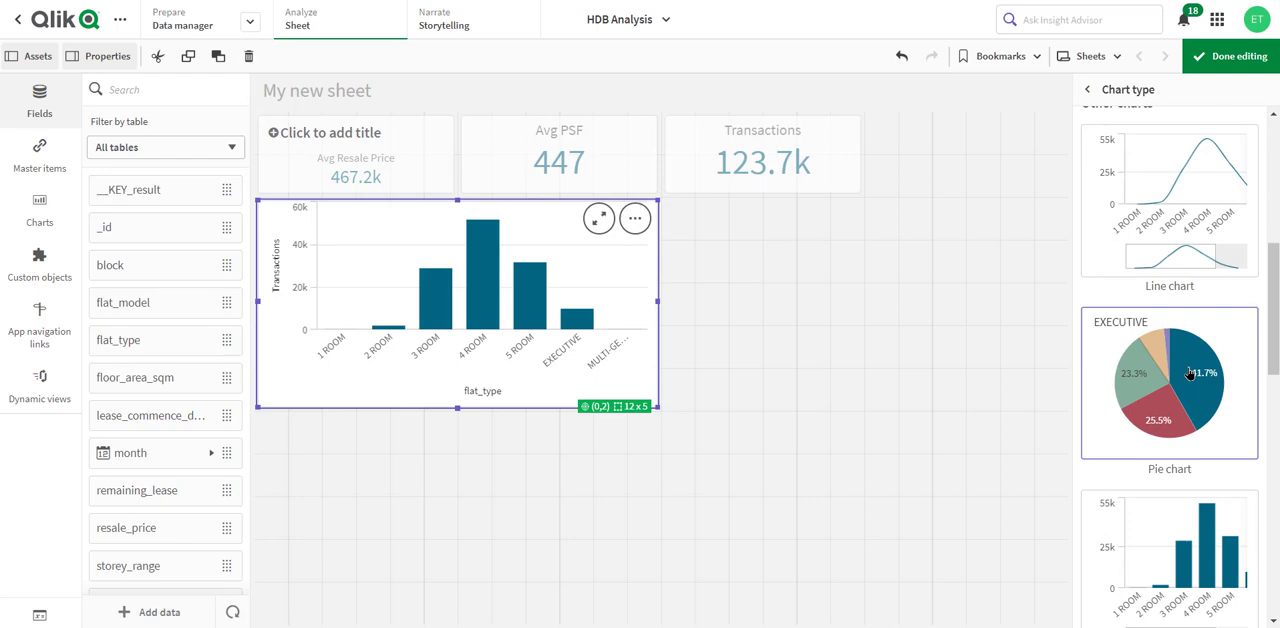
pyautogui.click(1189, 373)
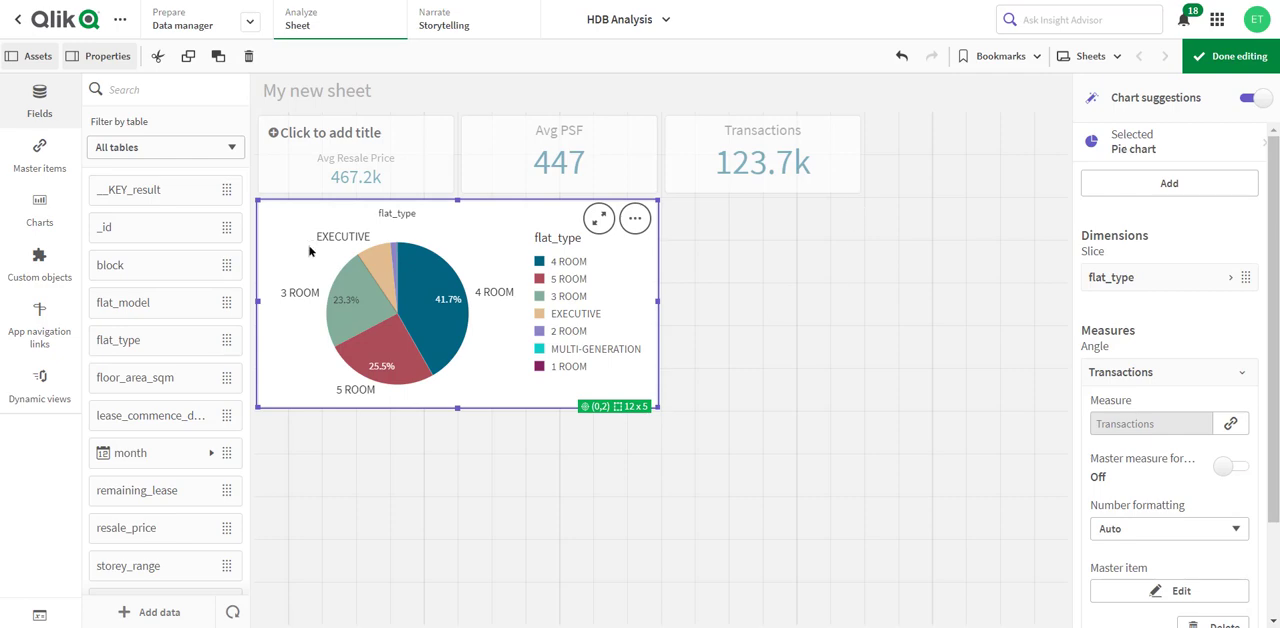
# - Add the Avg PSF master measure beside the pie chart as a new object sized 12 x 5 cells
pyautogui.click(40, 156)
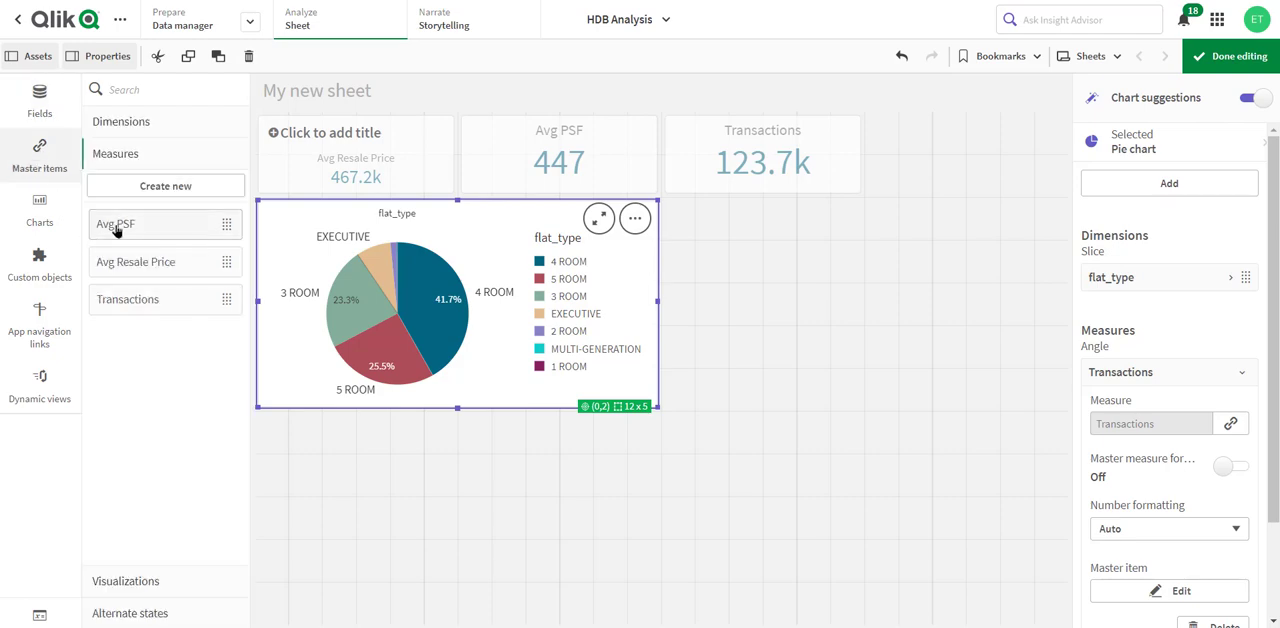
pyautogui.moveTo(118, 226); pyautogui.dragTo(784, 300)
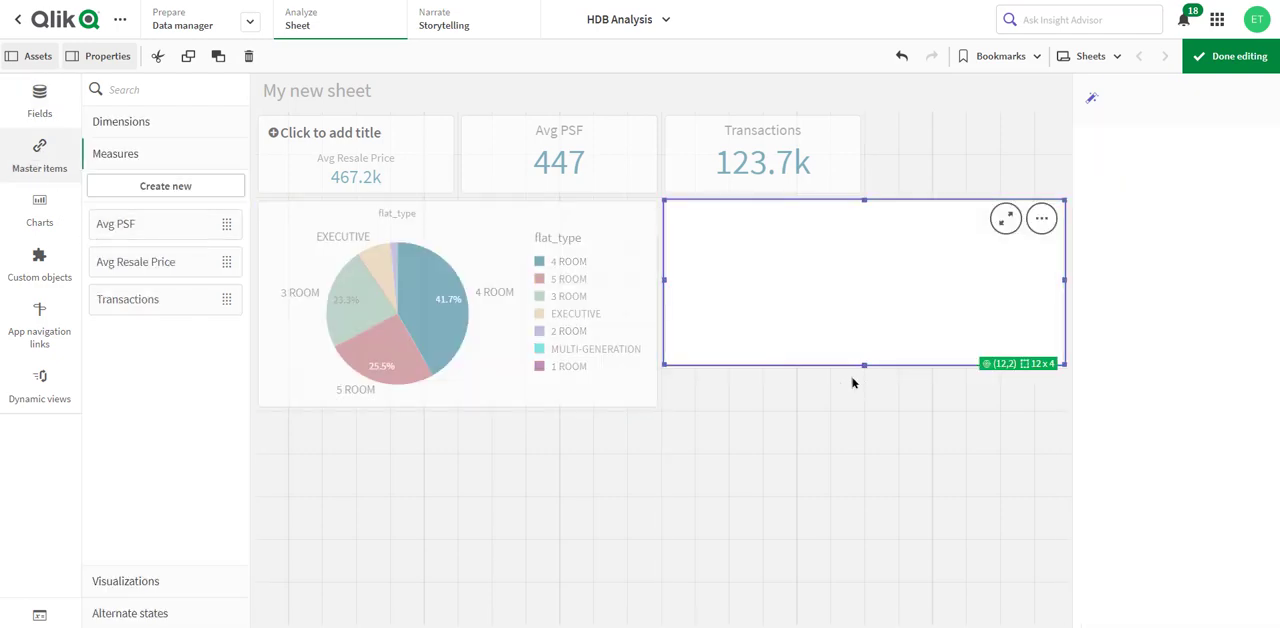
pyautogui.moveTo(864, 366); pyautogui.dragTo(863, 404)
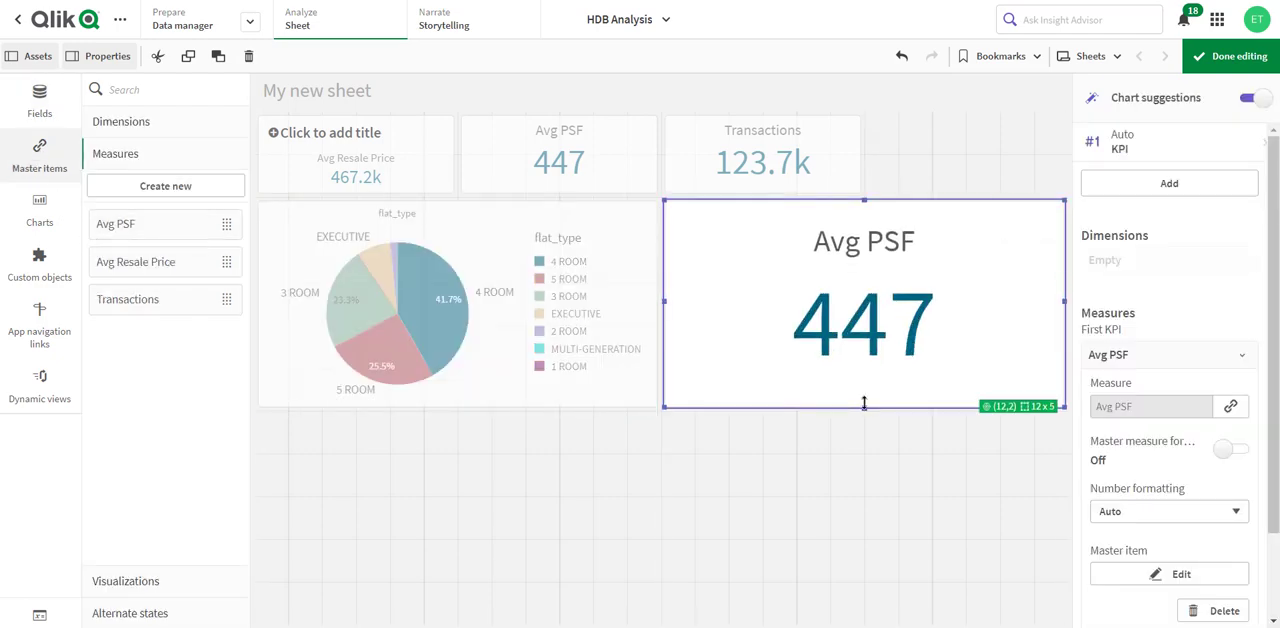
# - Add flat_model and storey_range as dimensions to the Avg PSF object beside the pie chart and change it to a distribution plot
pyautogui.click(40, 100)
pyautogui.moveTo(138, 316); pyautogui.dragTo(797, 303)
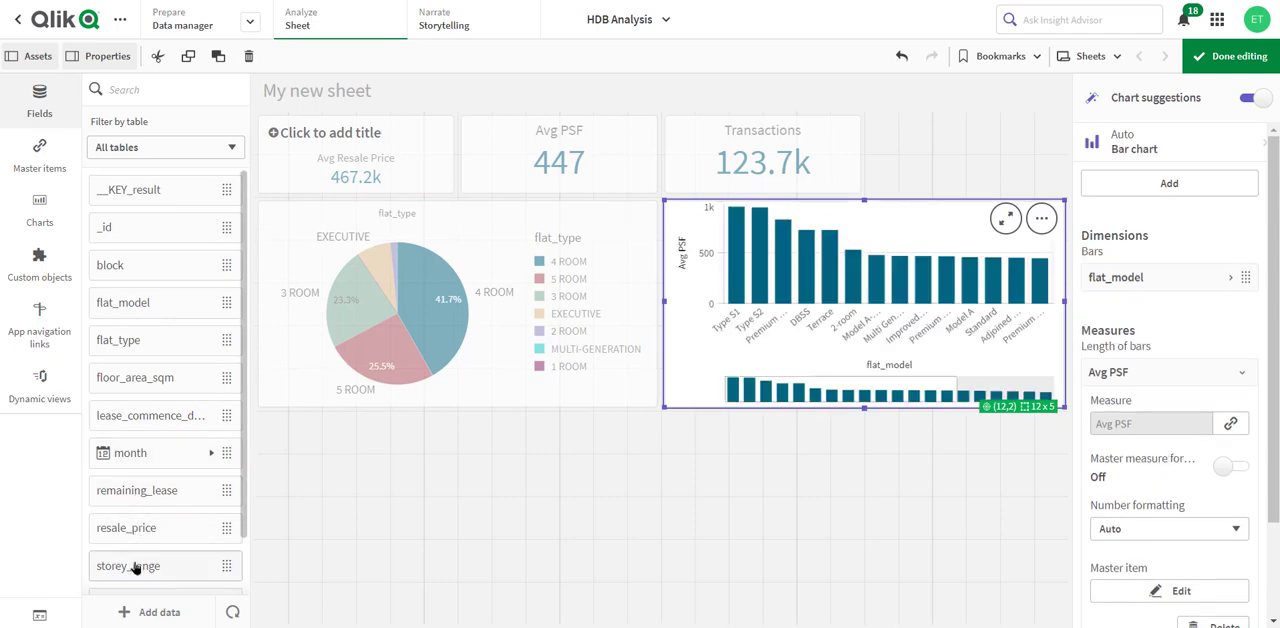
pyautogui.moveTo(135, 568); pyautogui.dragTo(821, 348)
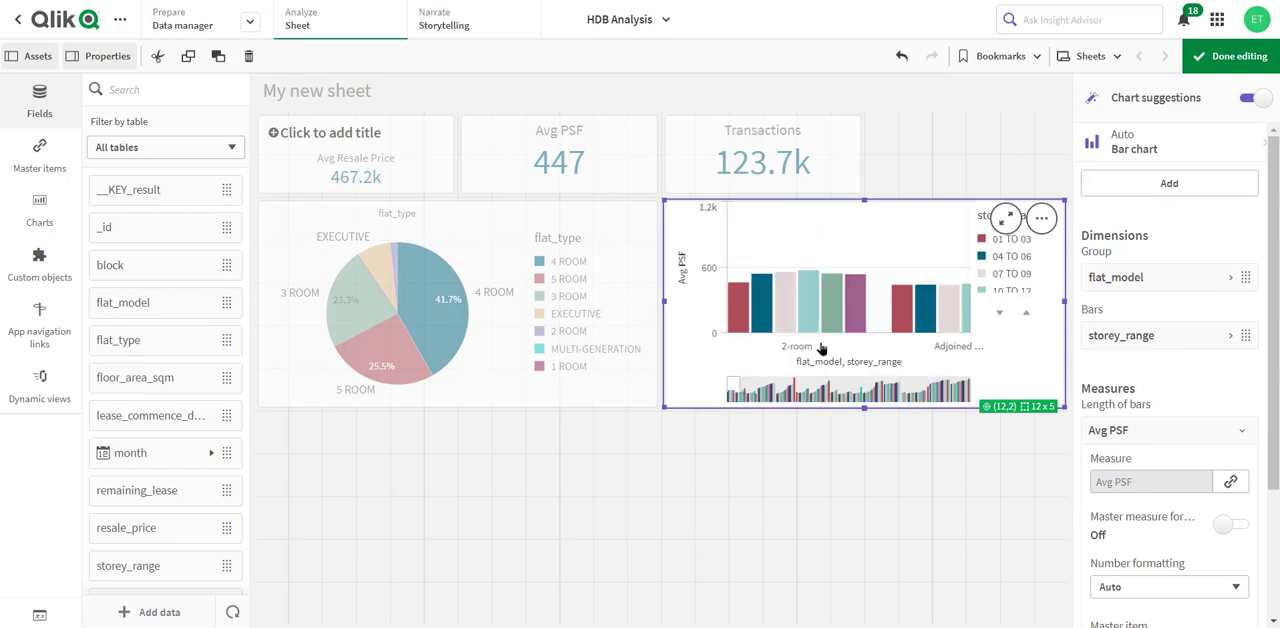
pyautogui.click(1140, 150)
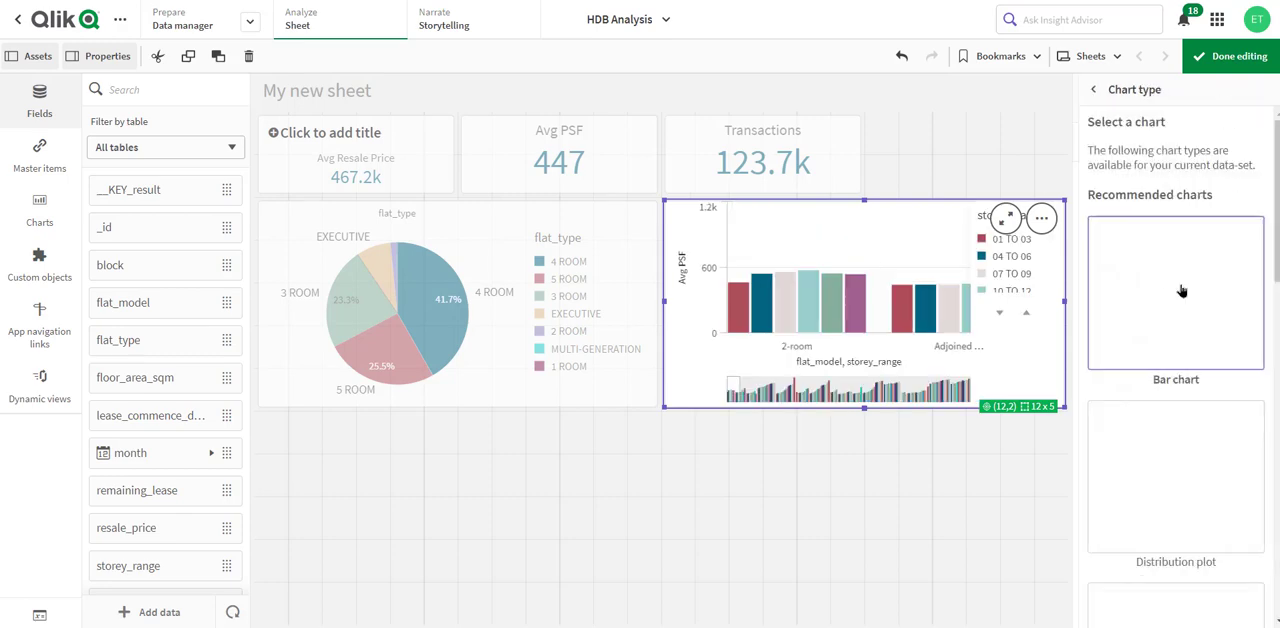
pyautogui.click(1188, 482)
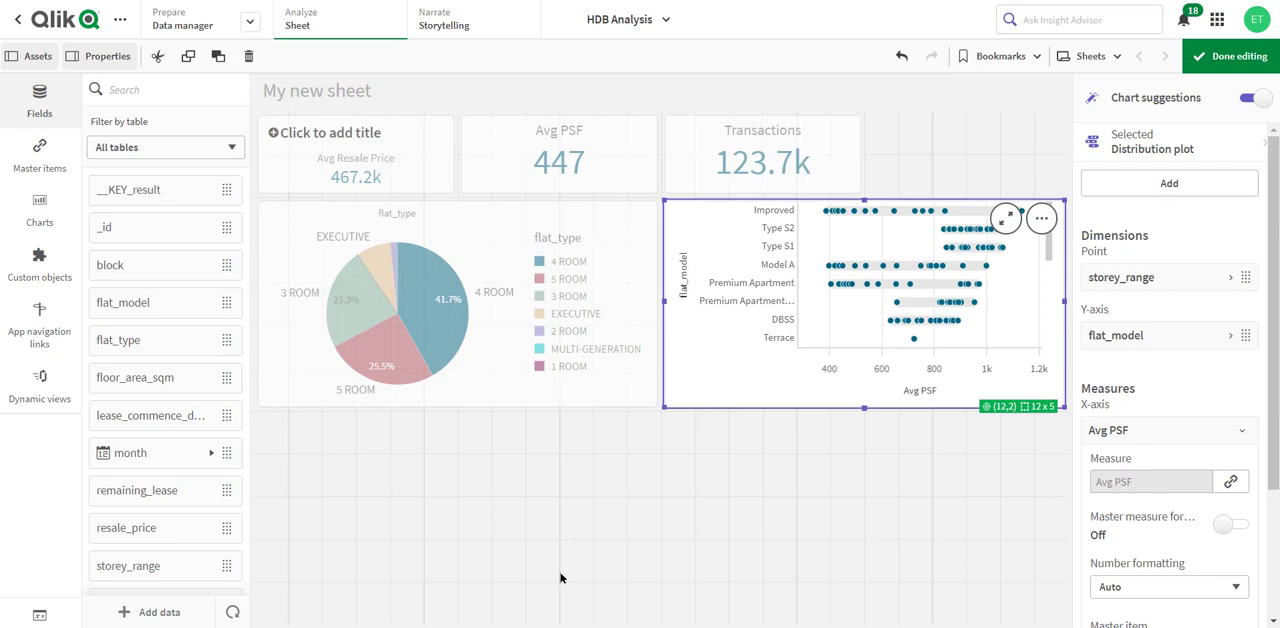
# - Create a 12 x 5 cell combo chart beneath the pie chart from the Avg PSF and Transactions master measures, with month as its dimension
pyautogui.click(40, 163)
pyautogui.moveTo(134, 236); pyautogui.dragTo(257, 420)
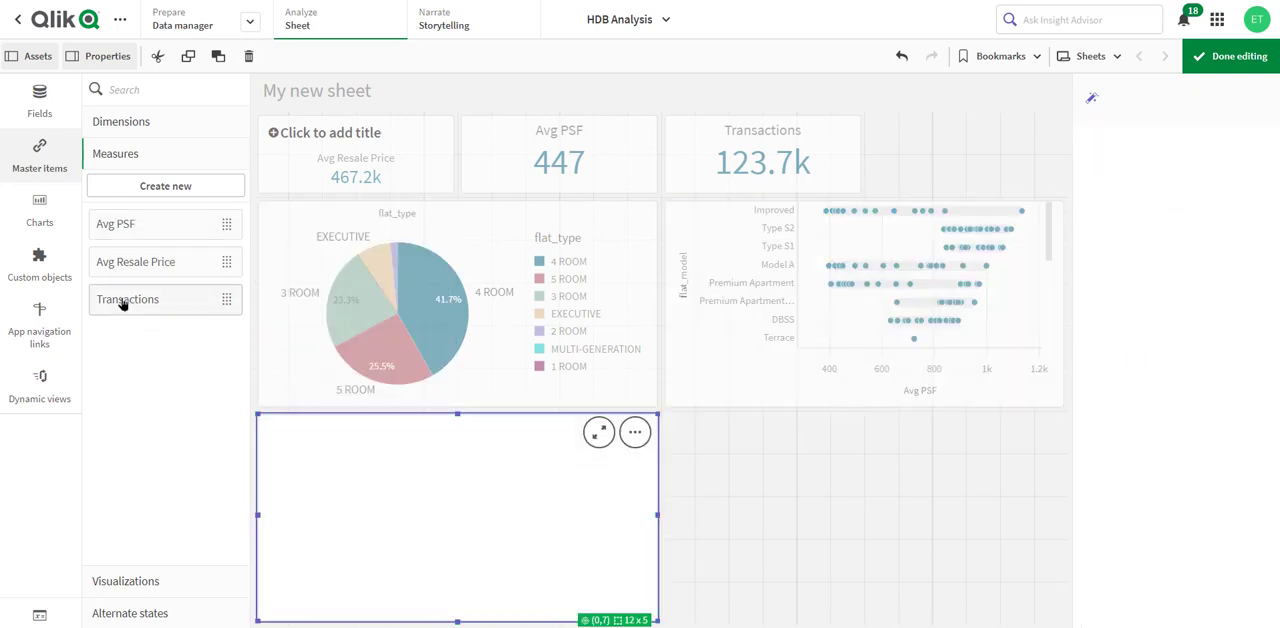
pyautogui.moveTo(122, 303); pyautogui.dragTo(171, 317)
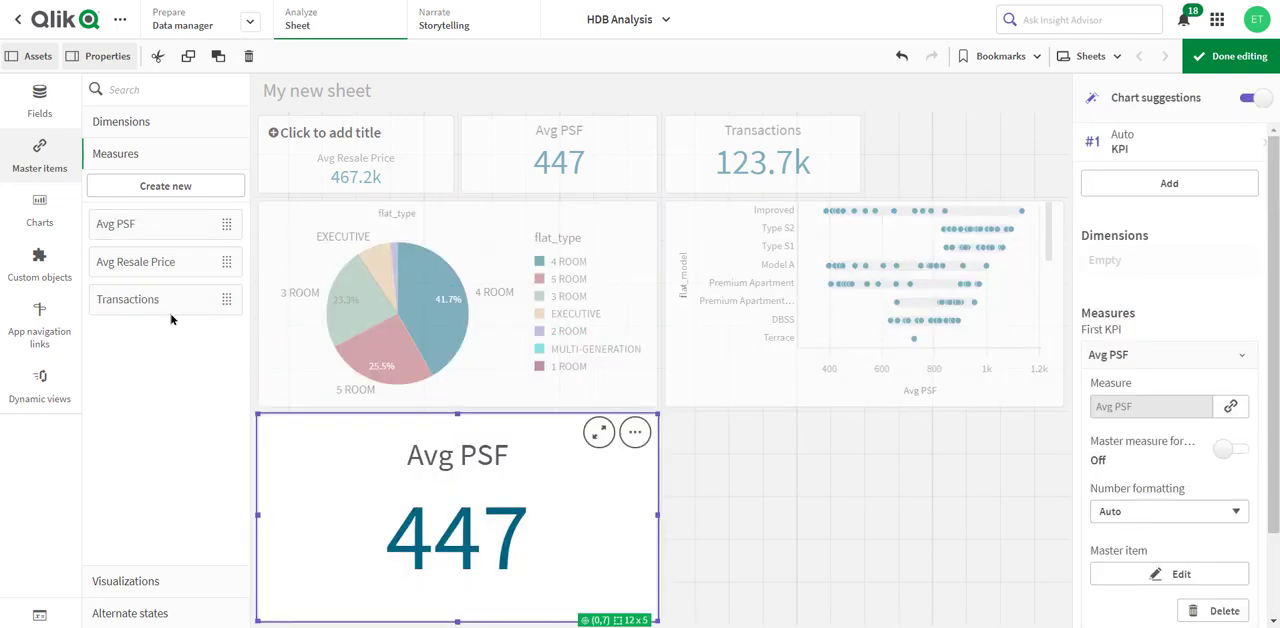
pyautogui.click(40, 102)
pyautogui.moveTo(123, 457); pyautogui.dragTo(420, 515)
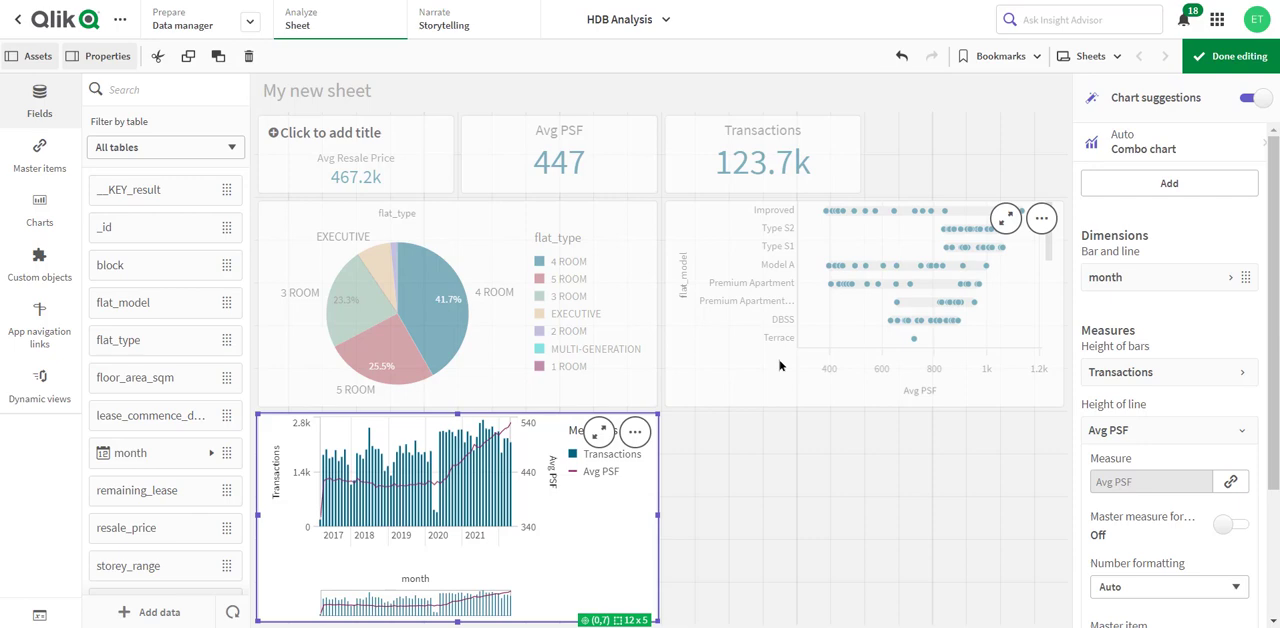
# - Add the Name and Area fields of the MP14_PLNG_AREA_WEB_PL.kml dataset from the data catalog to the app
pyautogui.click(168, 22)
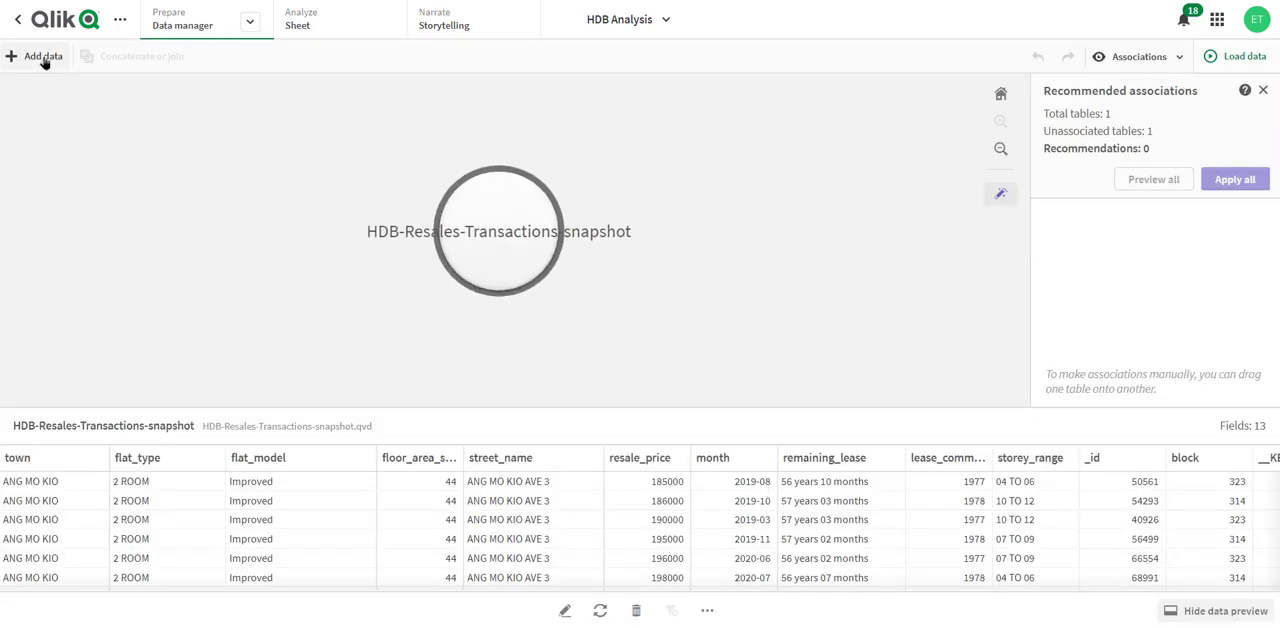
pyautogui.click(44, 60)
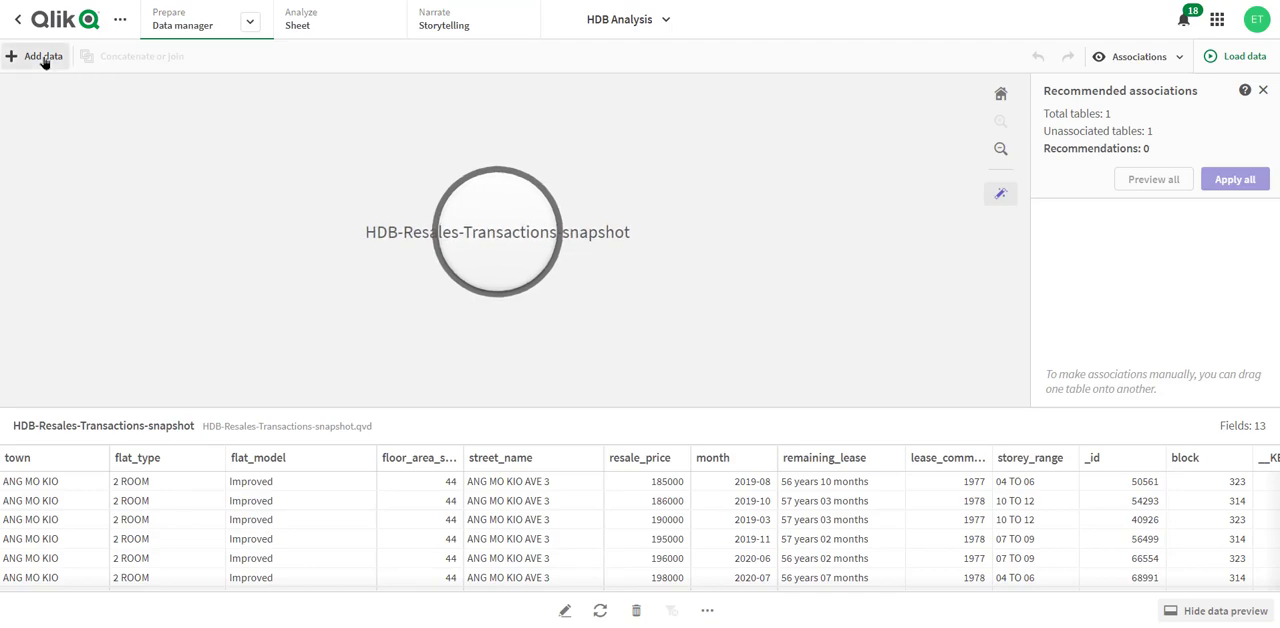
pyautogui.click(114, 91)
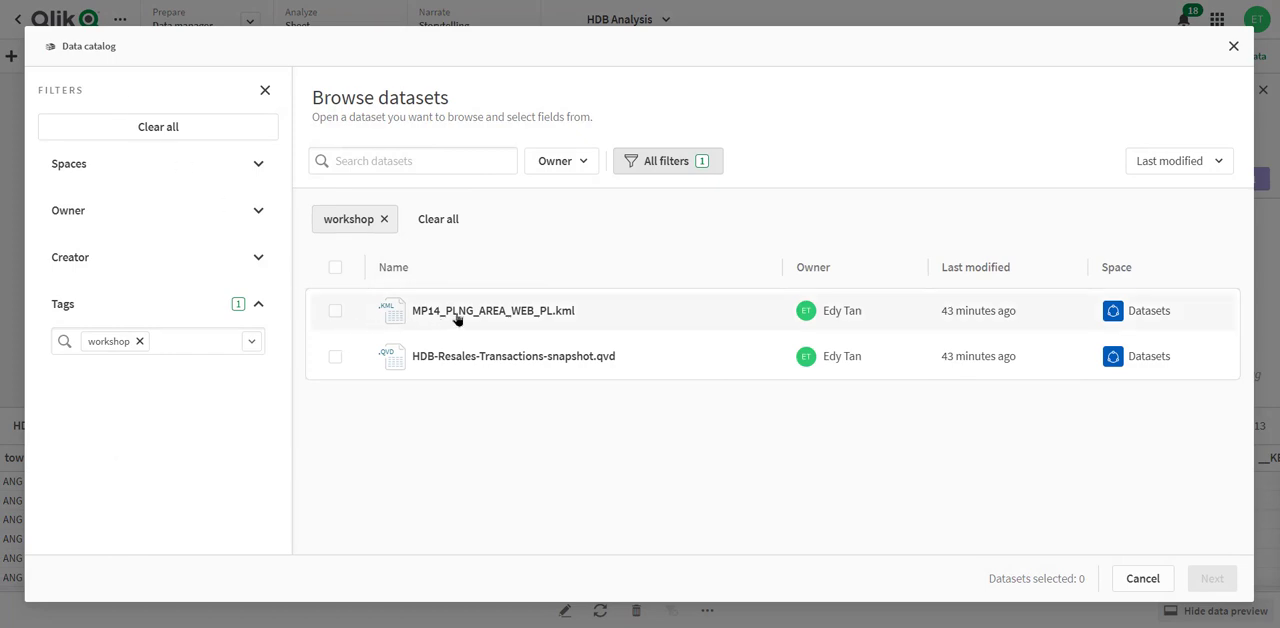
pyautogui.click(548, 313)
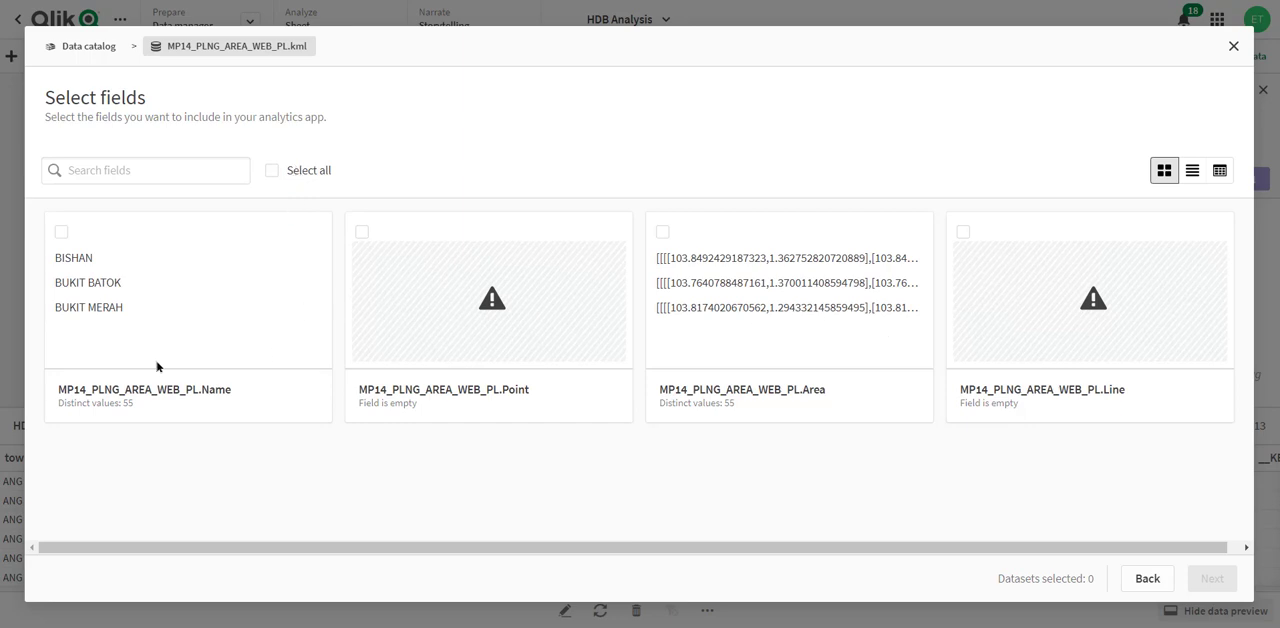
pyautogui.click(60, 232)
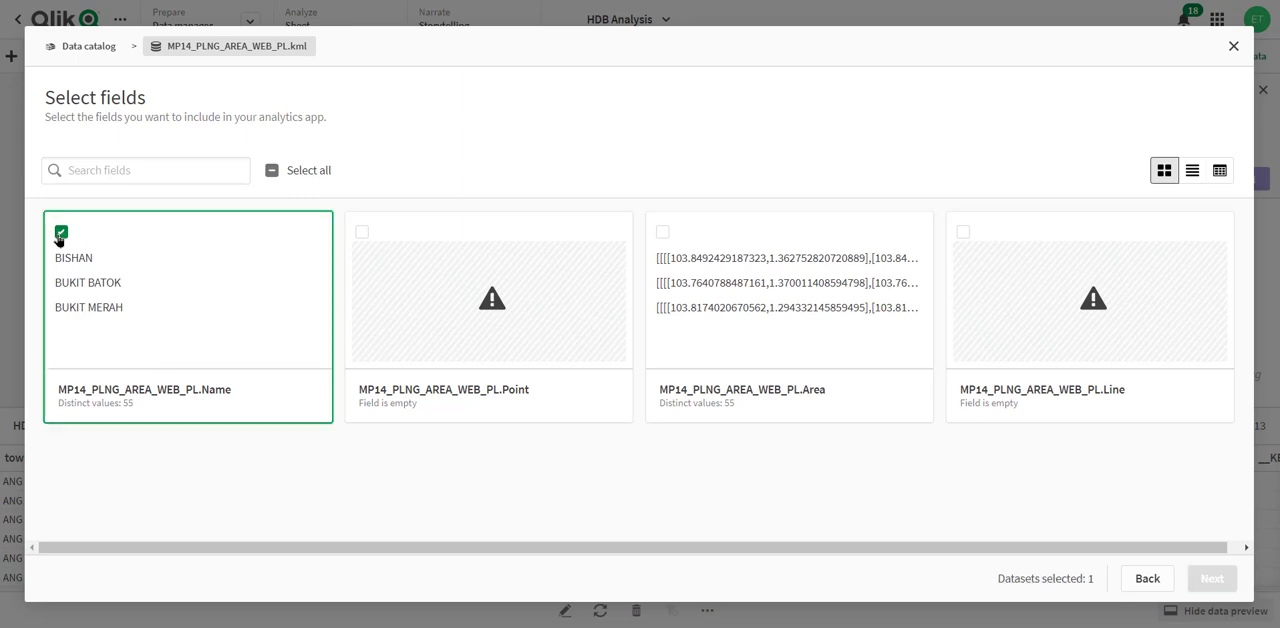
pyautogui.click(660, 234)
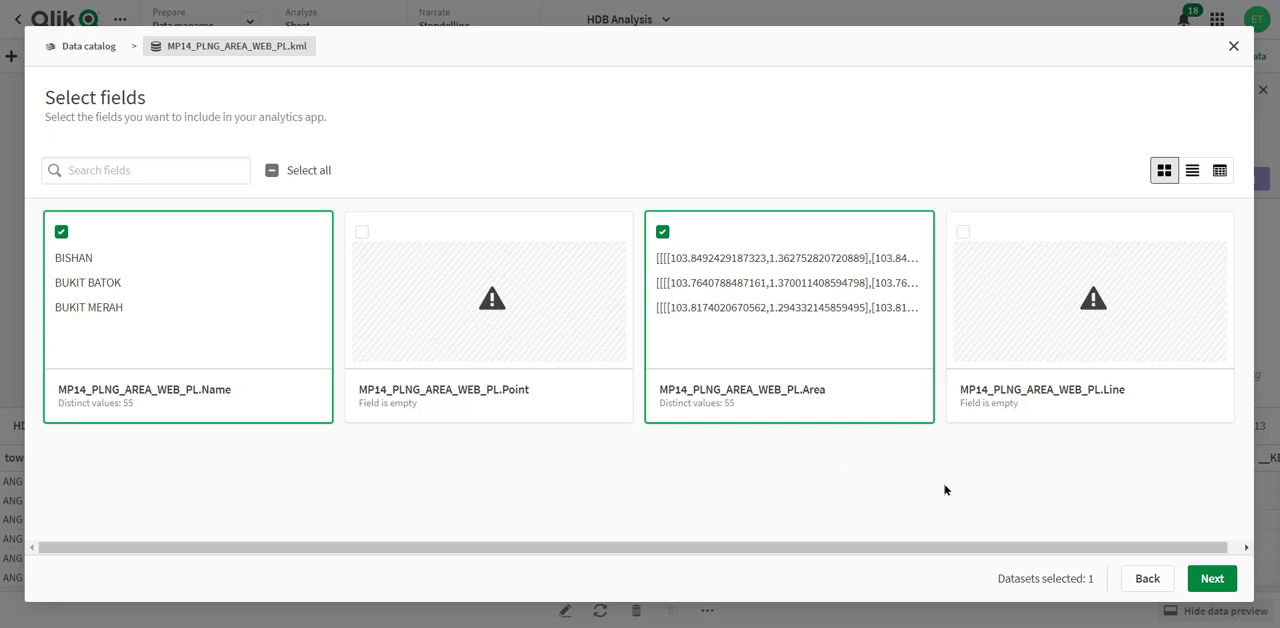
pyautogui.click(1205, 580)
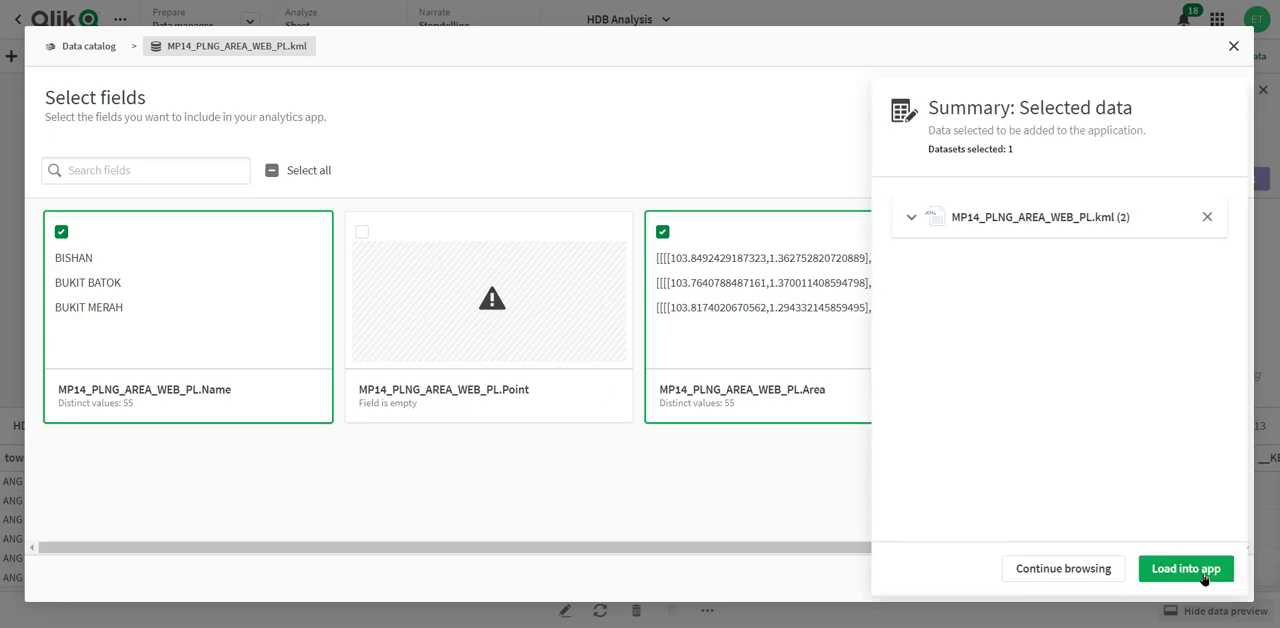
pyautogui.click(1179, 572)
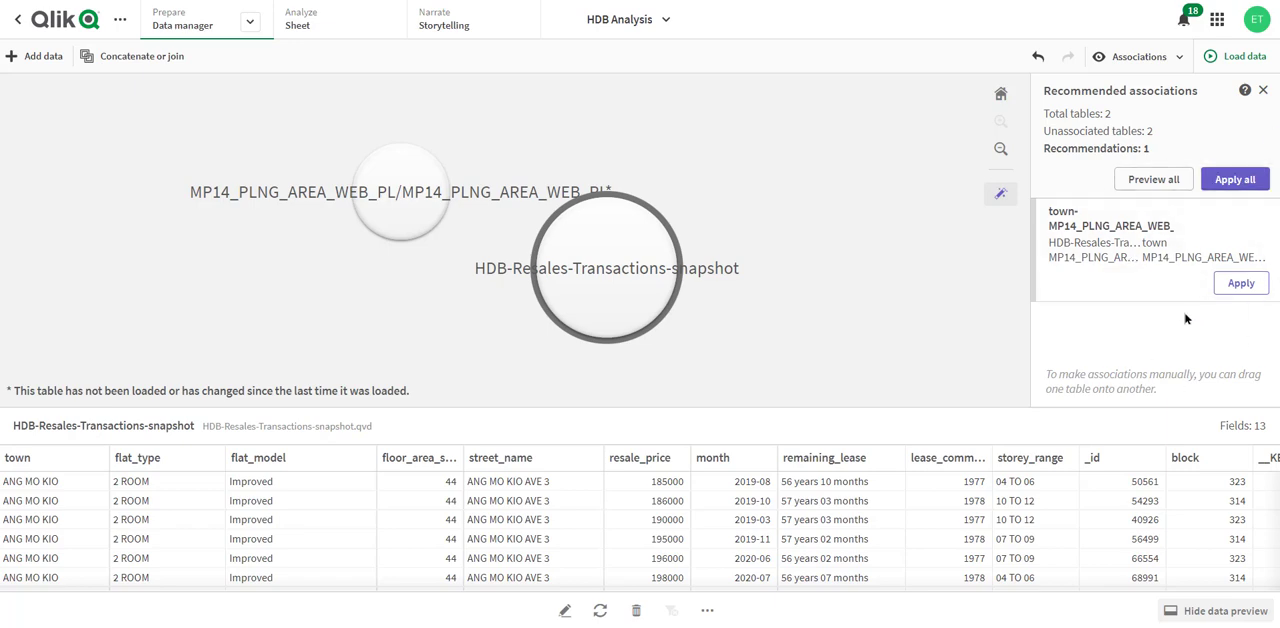
# - Apply the recommended association between town and MP14_PLNG_AREA_WEB_PL.Name and name it Town
pyautogui.click(1108, 257)
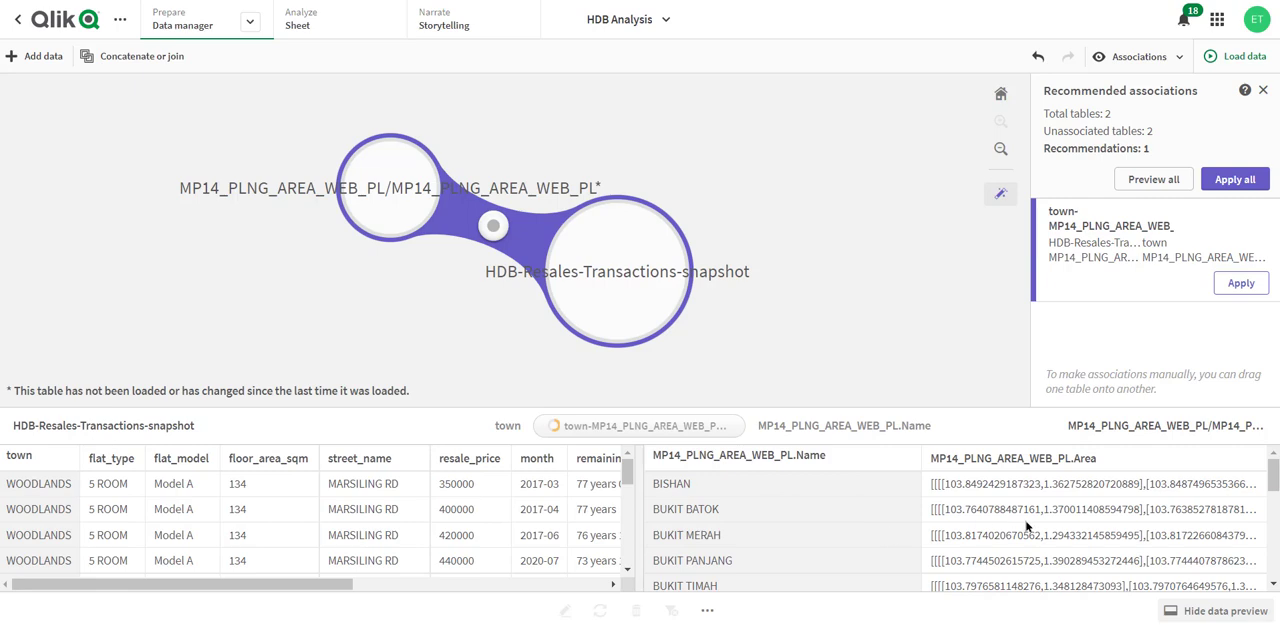
pyautogui.click(1240, 284)
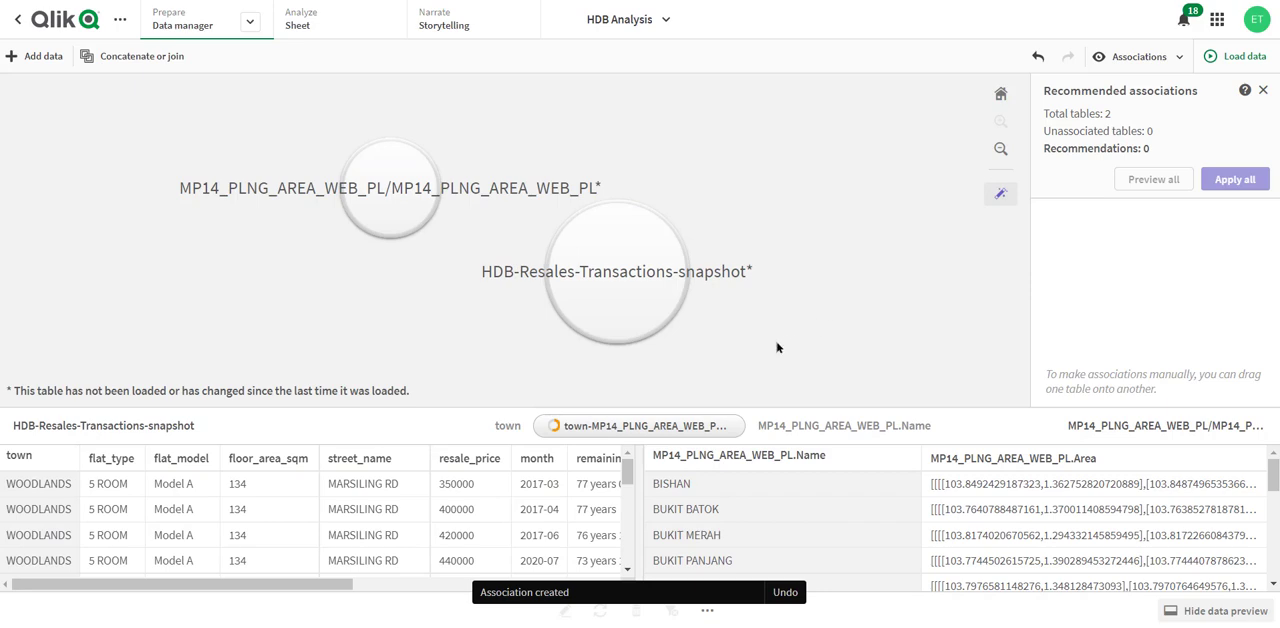
pyautogui.click(618, 433)
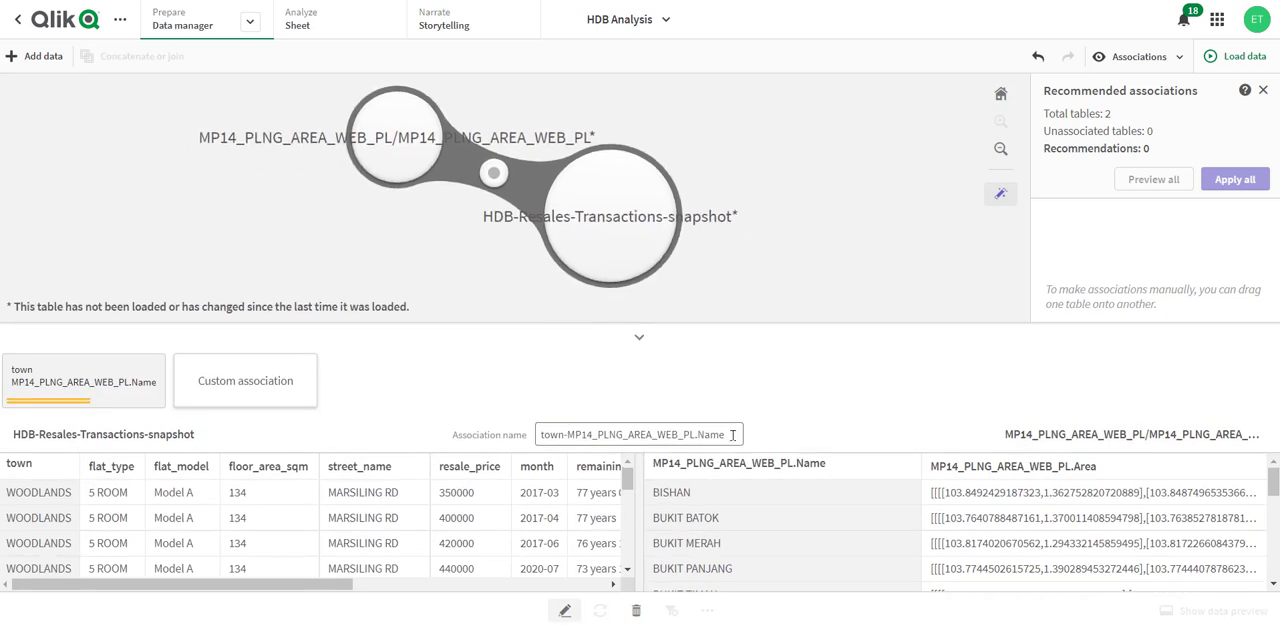
pyautogui.moveTo(732, 434); pyautogui.dragTo(532, 449)
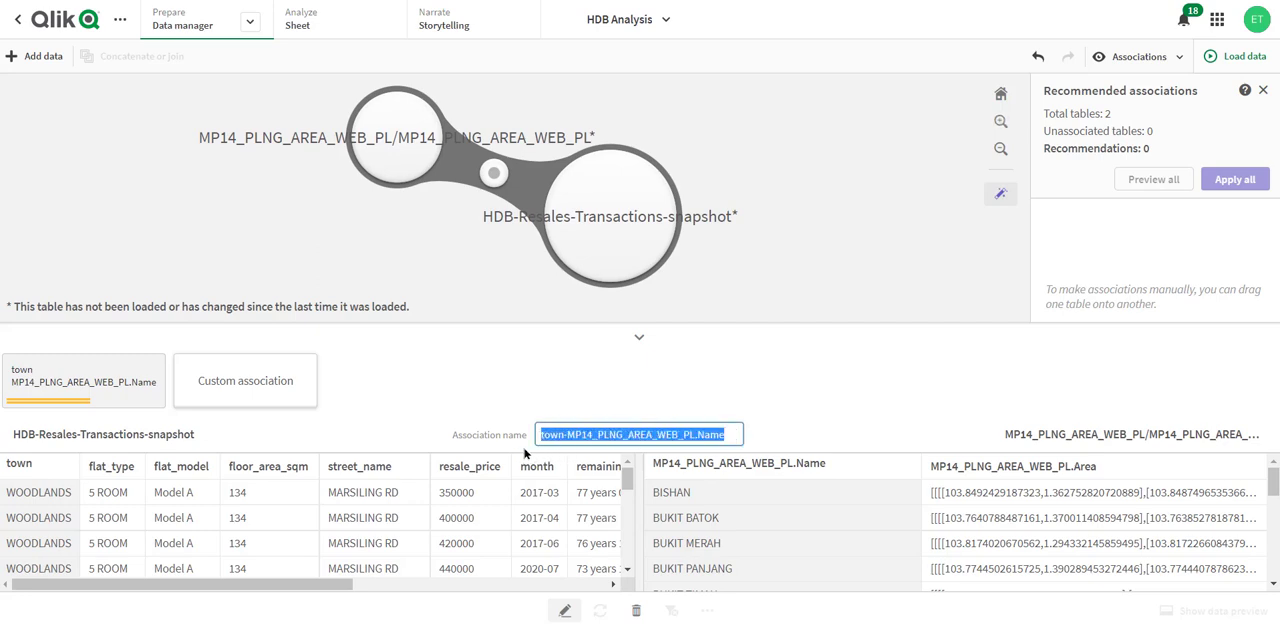
pyautogui.write('Town')
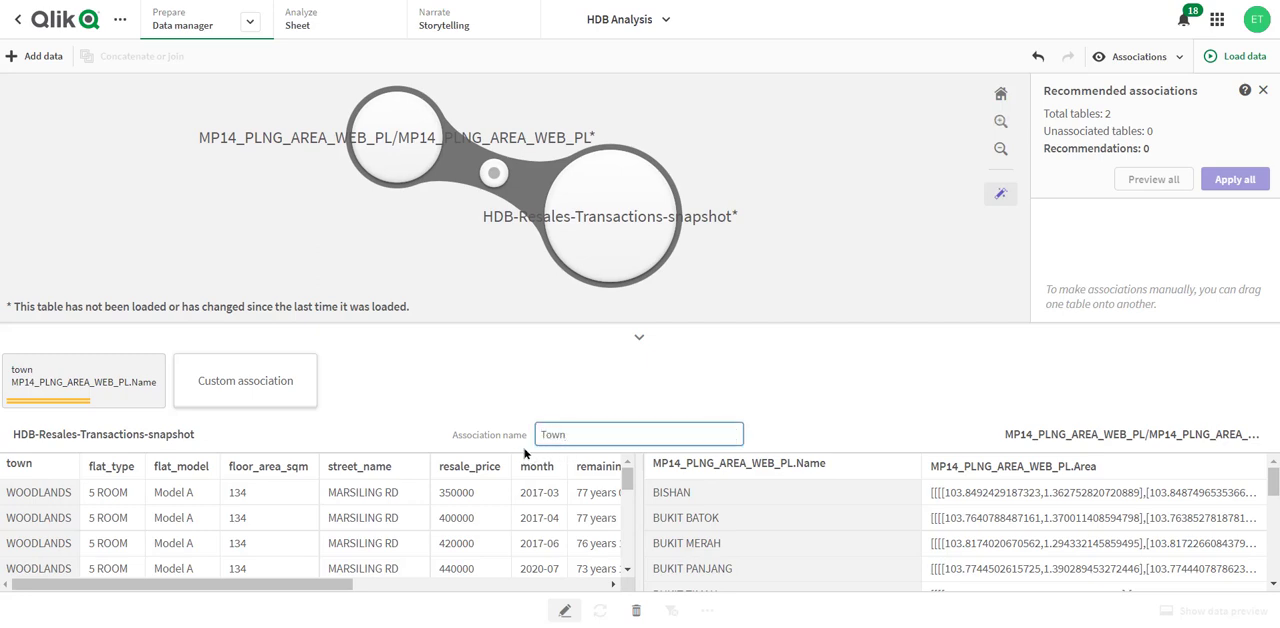
pyautogui.press('Return')
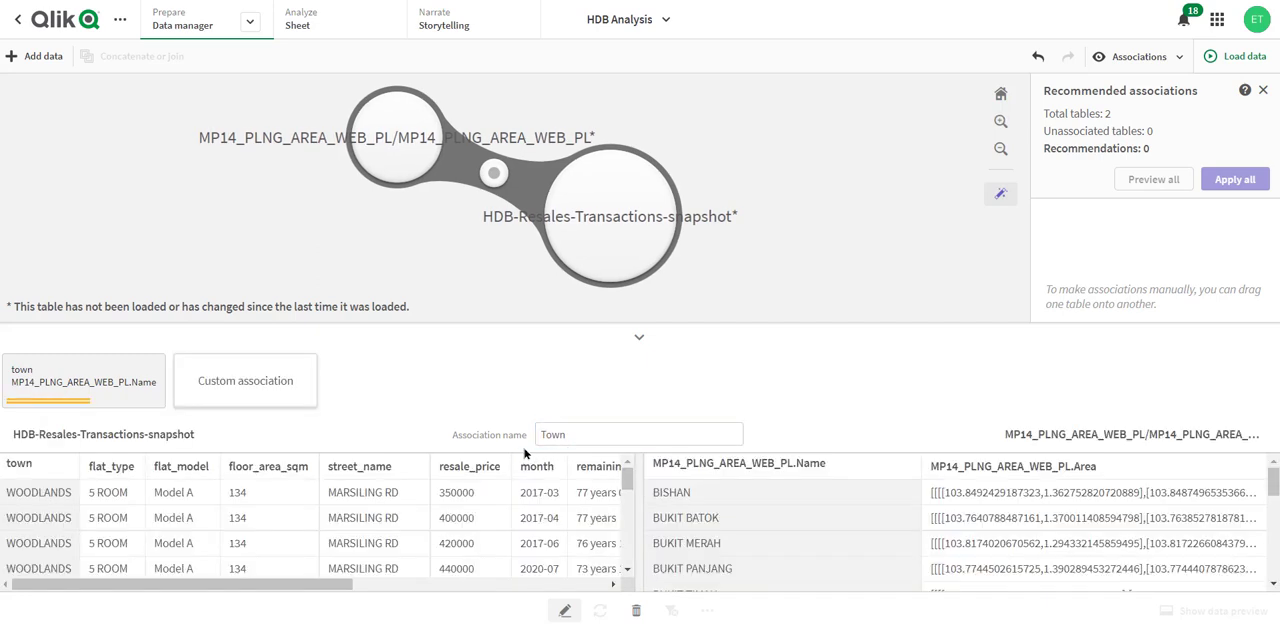
pyautogui.click(895, 229)
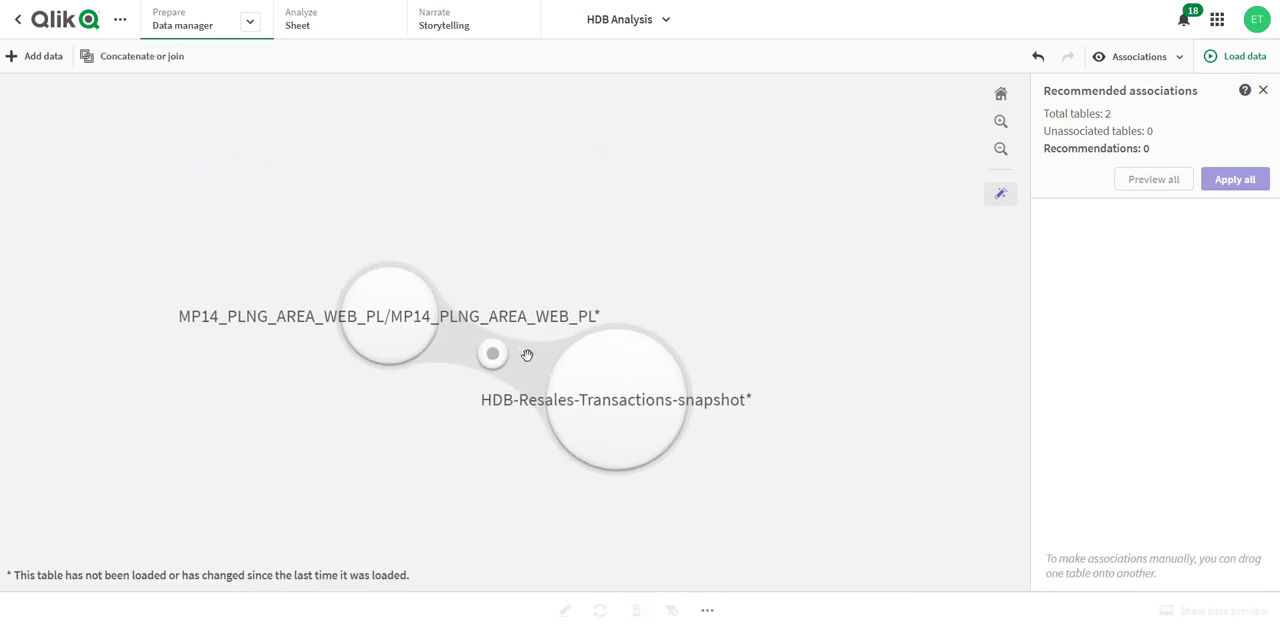
# - Load the associated tables into the app and return to the sheet
pyautogui.click(527, 356)
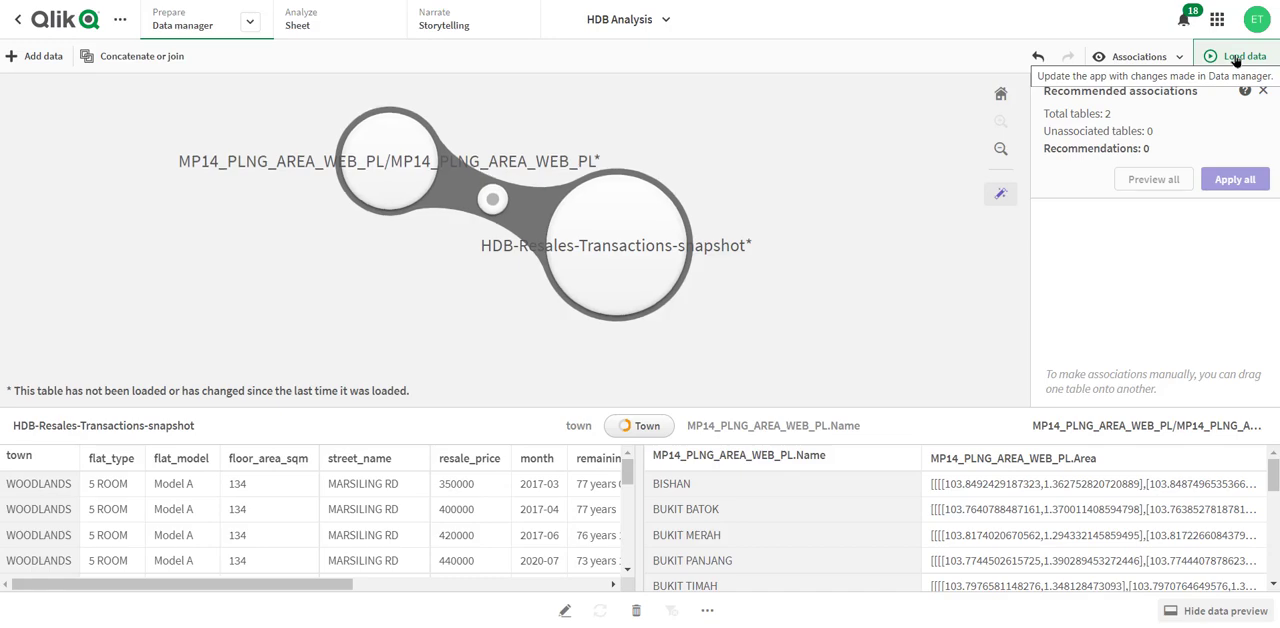
pyautogui.click(1236, 57)
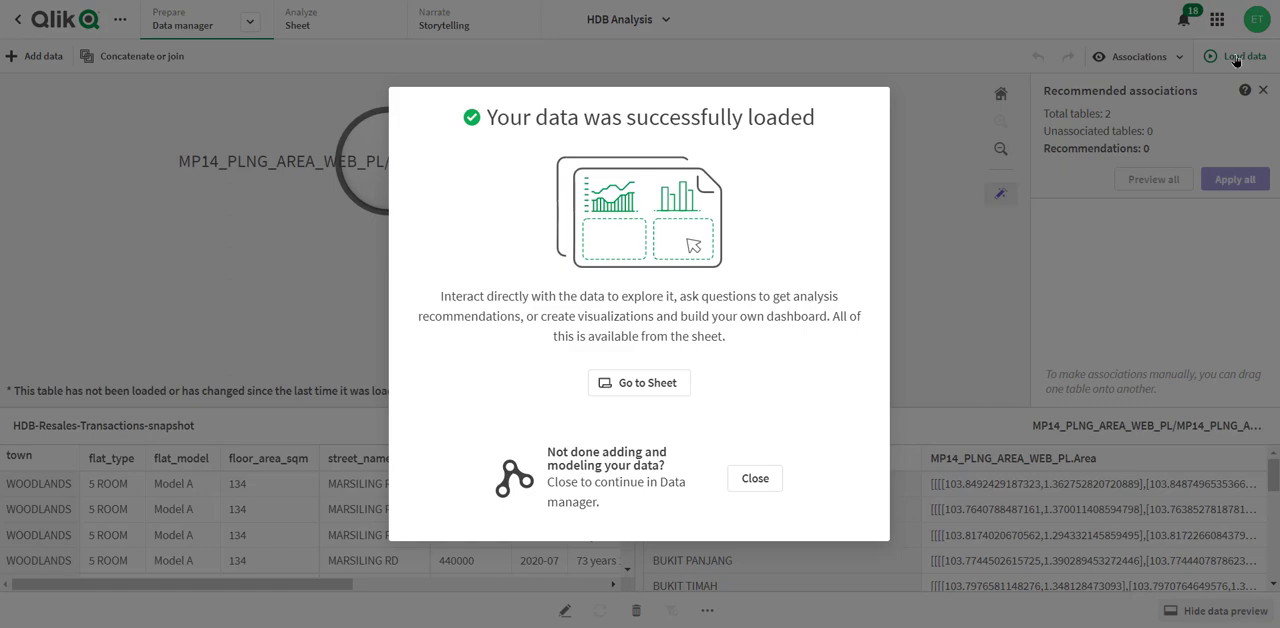
pyautogui.click(666, 382)
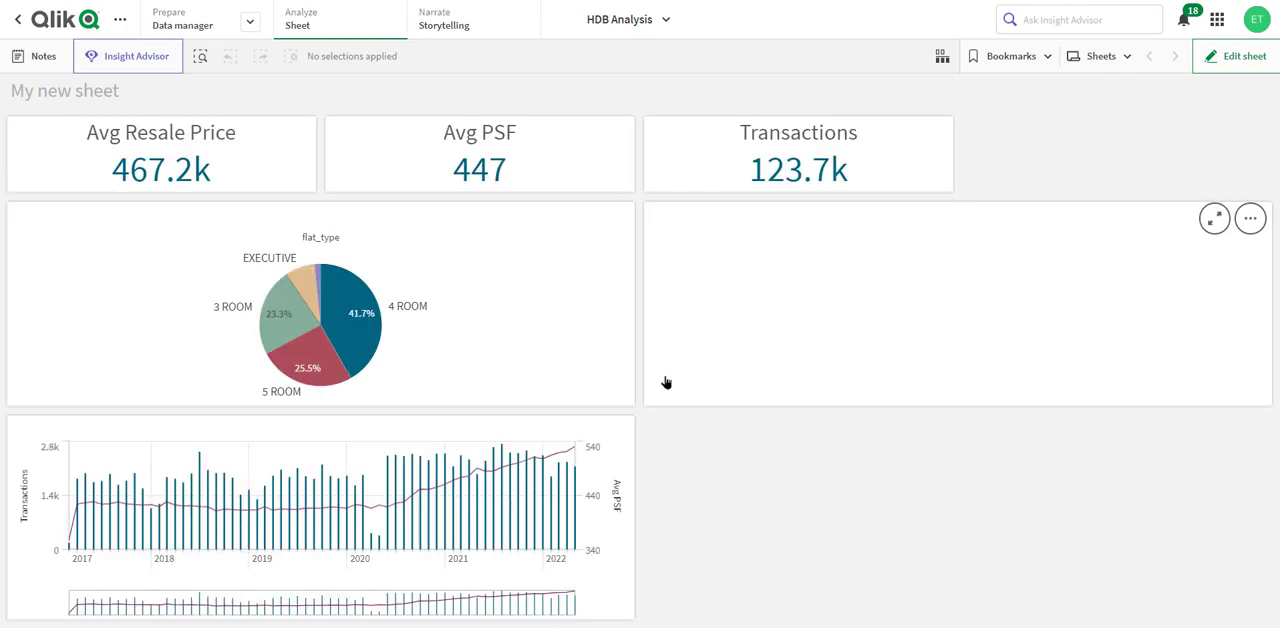
# - Add a 12 x 5 cell map beside the combo chart, using the Avg PSF master measure and the Town field
pyautogui.click(1227, 57)
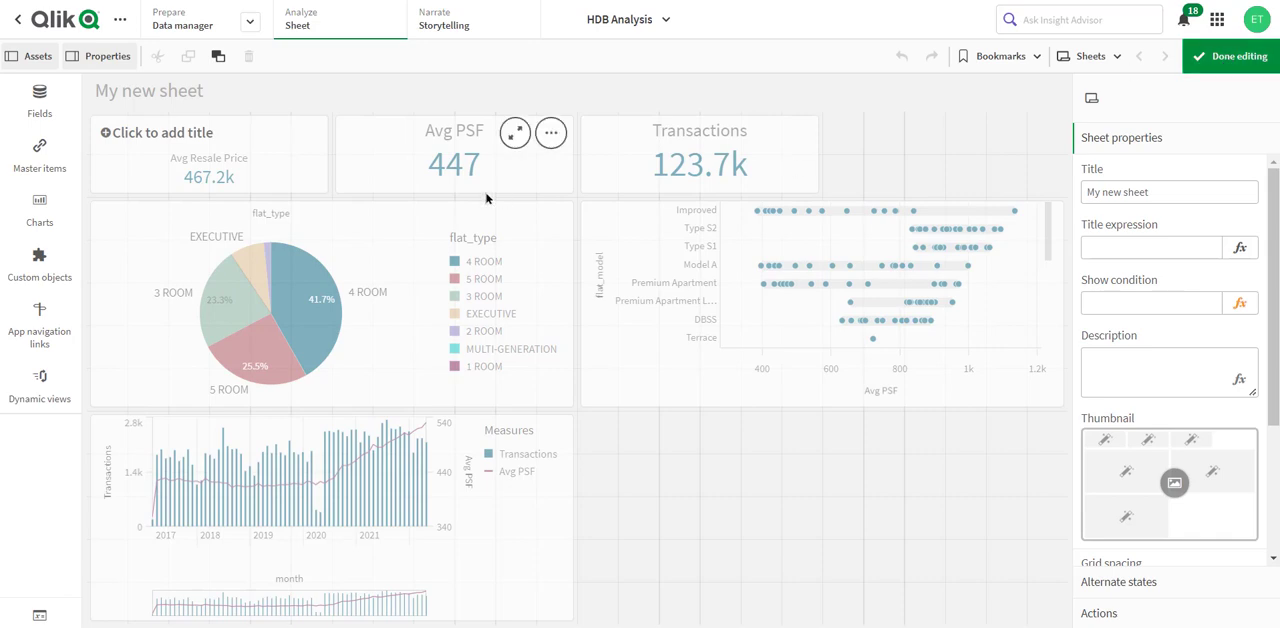
pyautogui.click(33, 98)
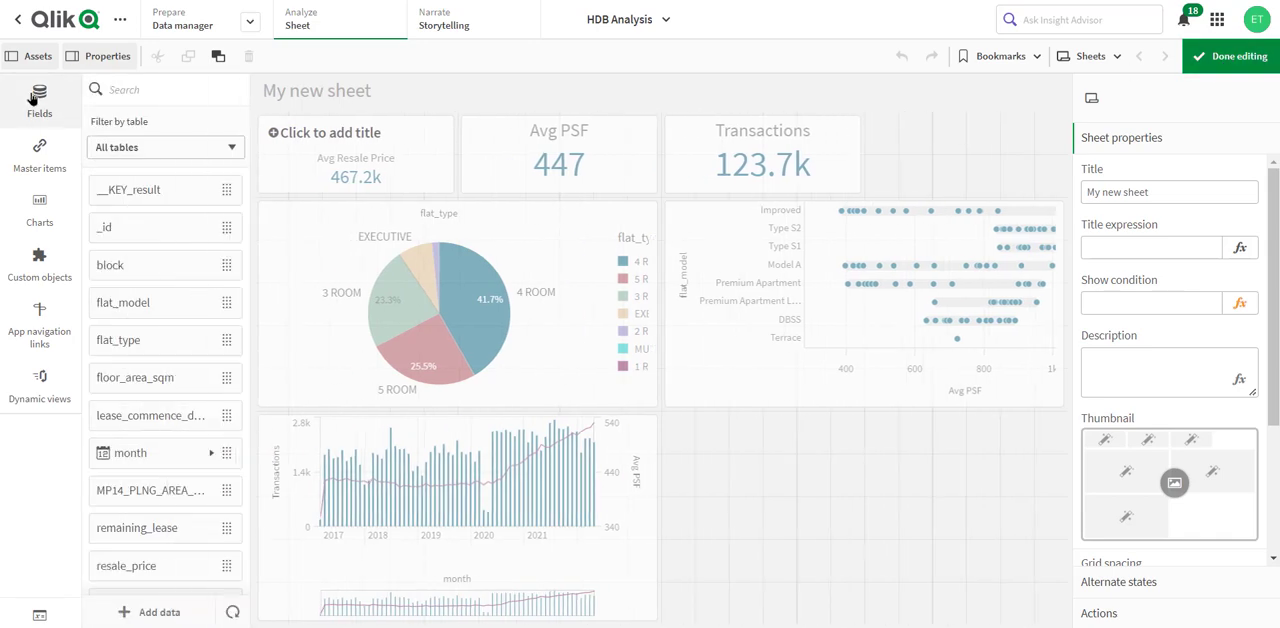
pyautogui.click(35, 160)
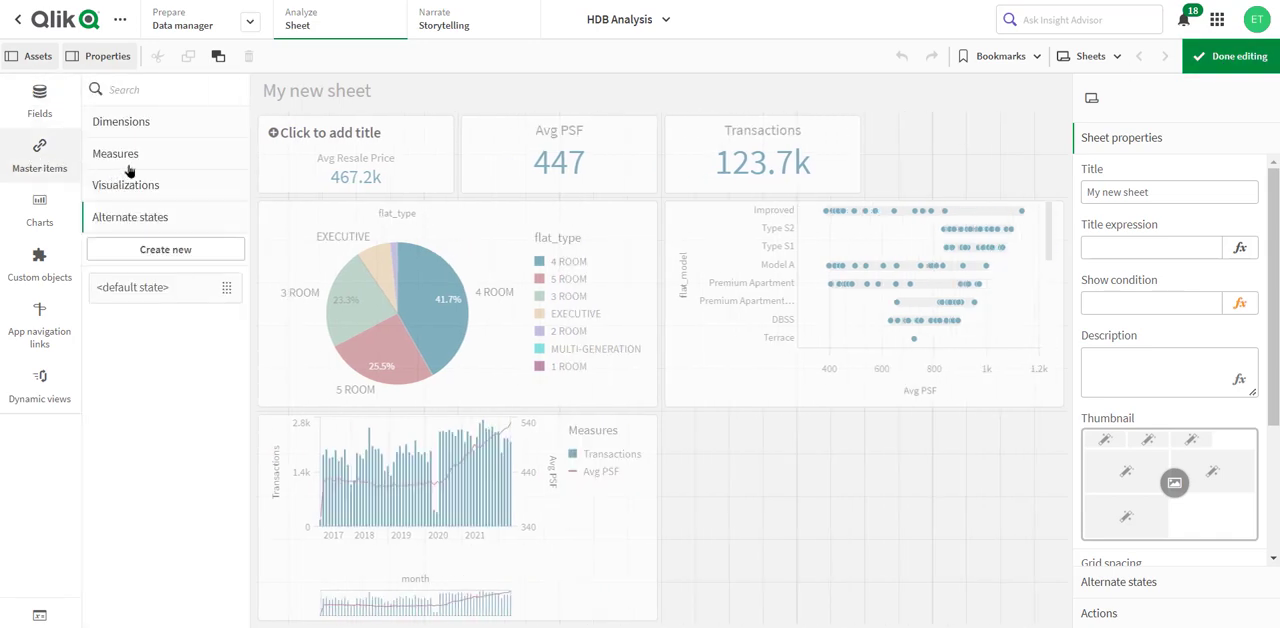
pyautogui.click(141, 156)
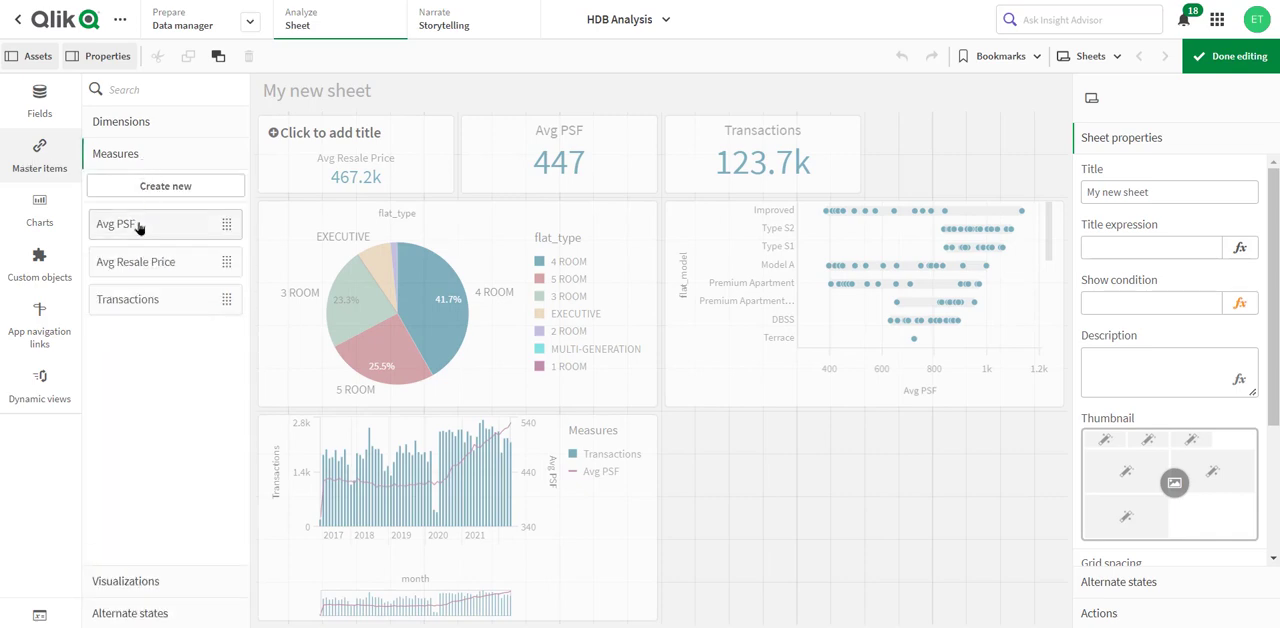
pyautogui.moveTo(139, 228); pyautogui.dragTo(886, 491)
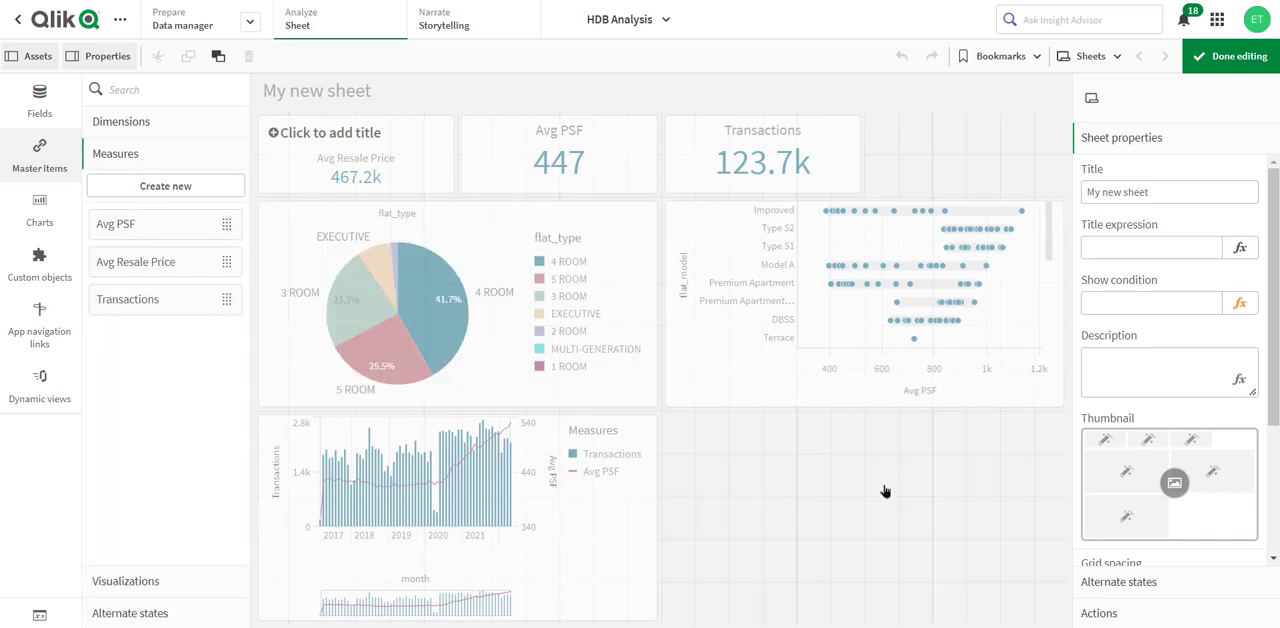
pyautogui.click(50, 107)
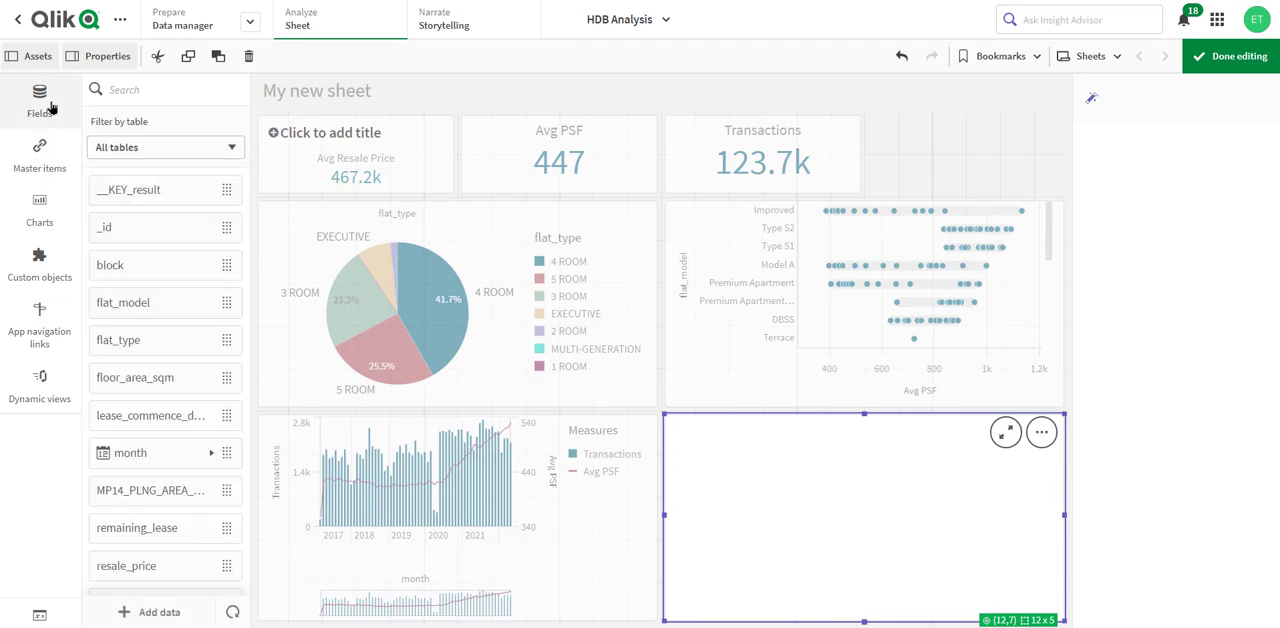
pyautogui.scroll(-3, 183, 572)
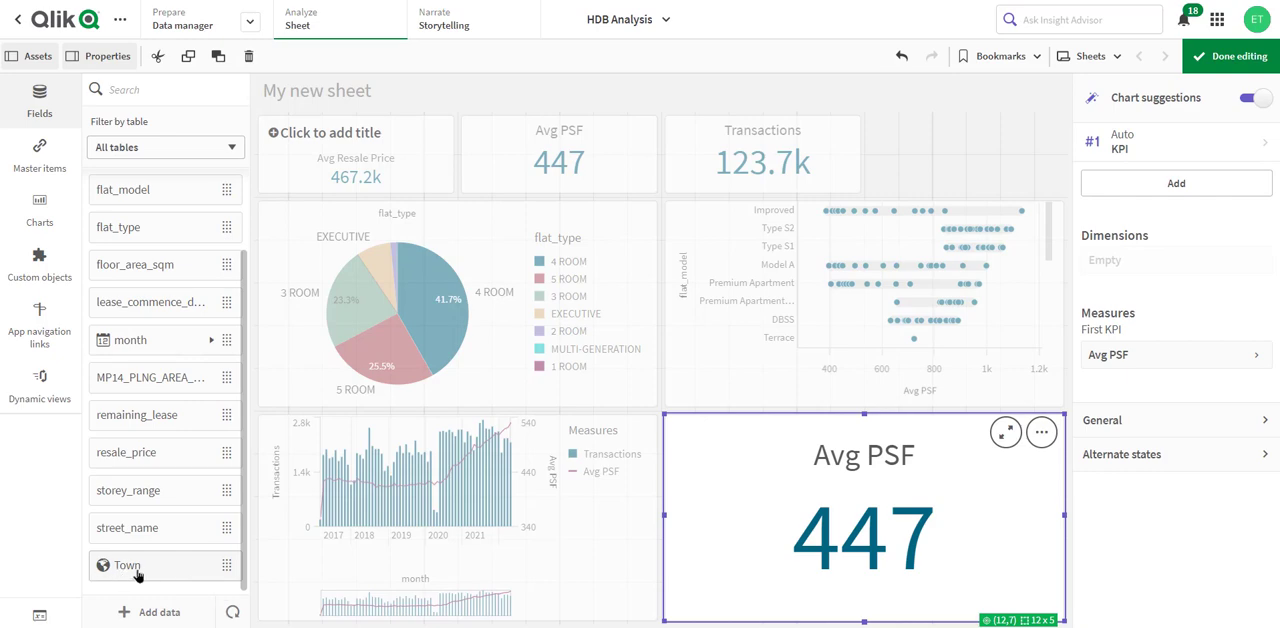
pyautogui.moveTo(152, 572); pyautogui.dragTo(900, 512)
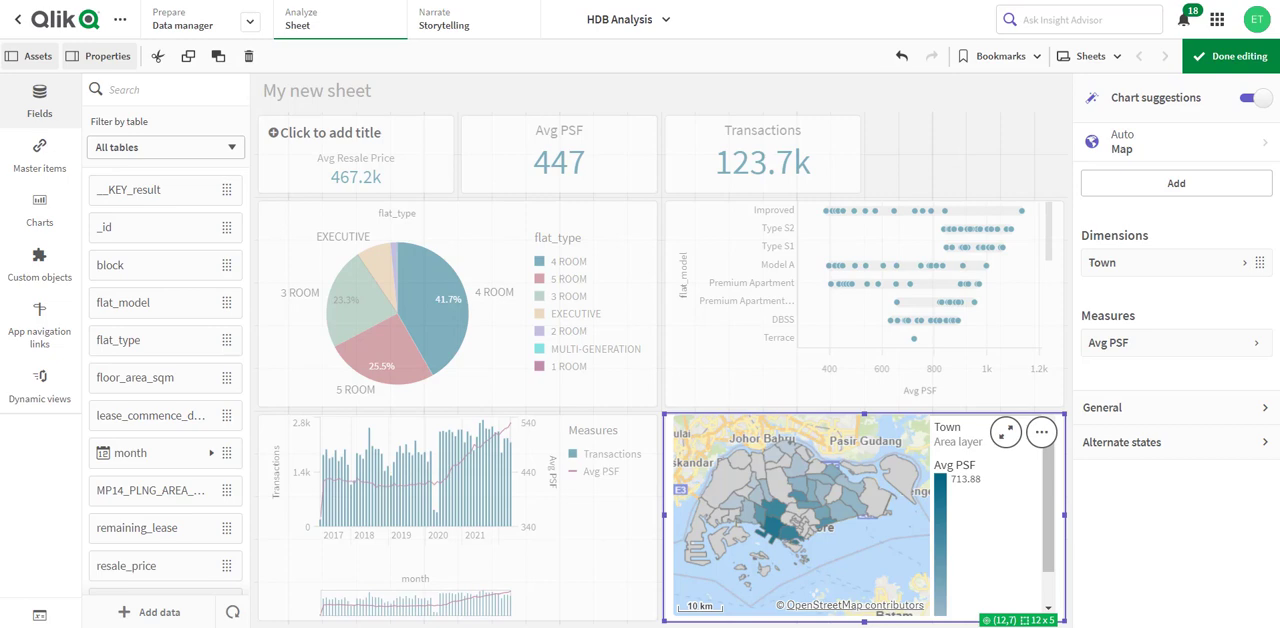
# - Change the HDB Analysis app's theme to Sense Breeze in the app options
pyautogui.click(666, 22)
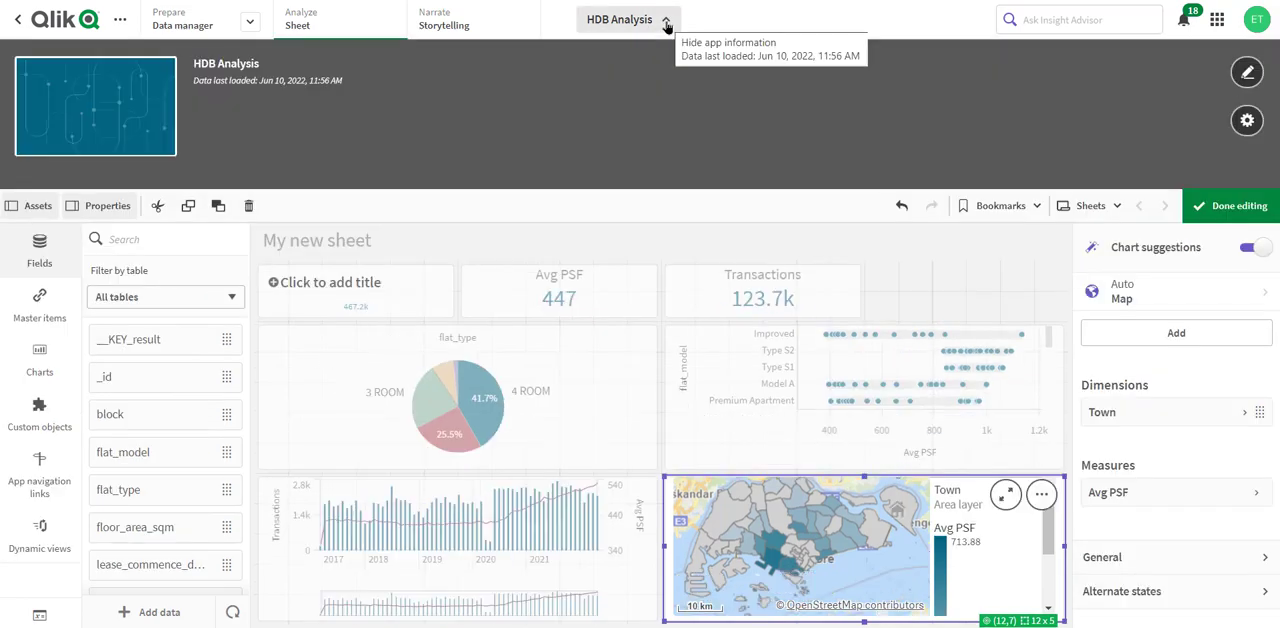
pyautogui.click(1244, 121)
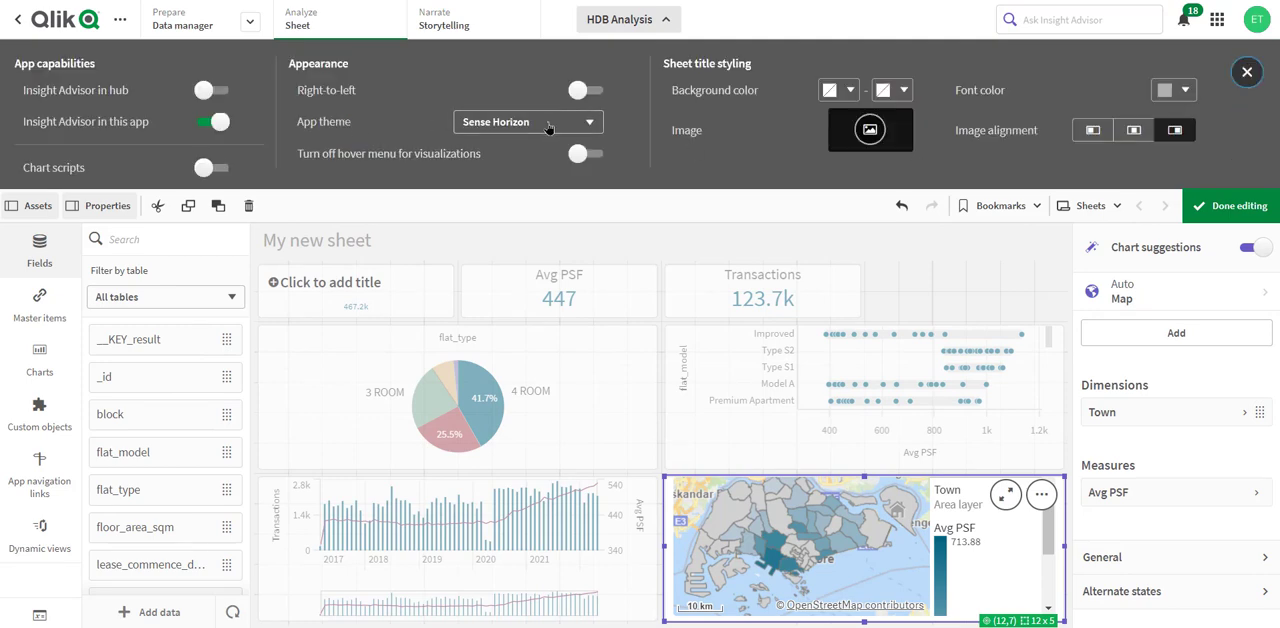
pyautogui.click(487, 127)
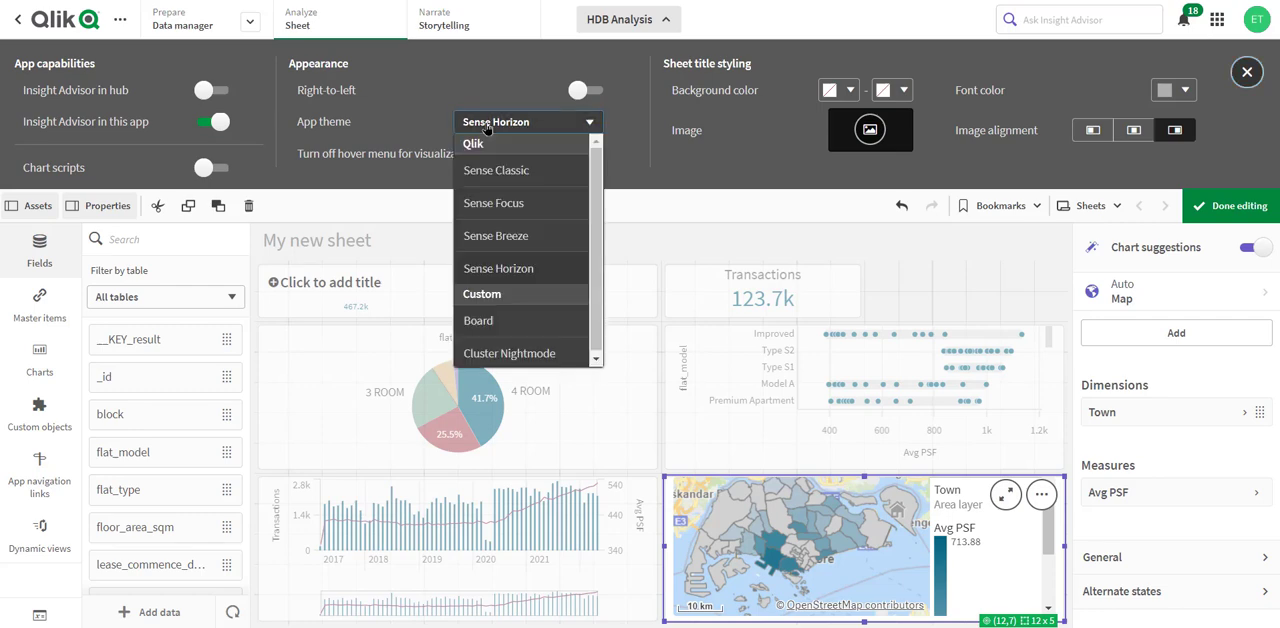
pyautogui.click(510, 238)
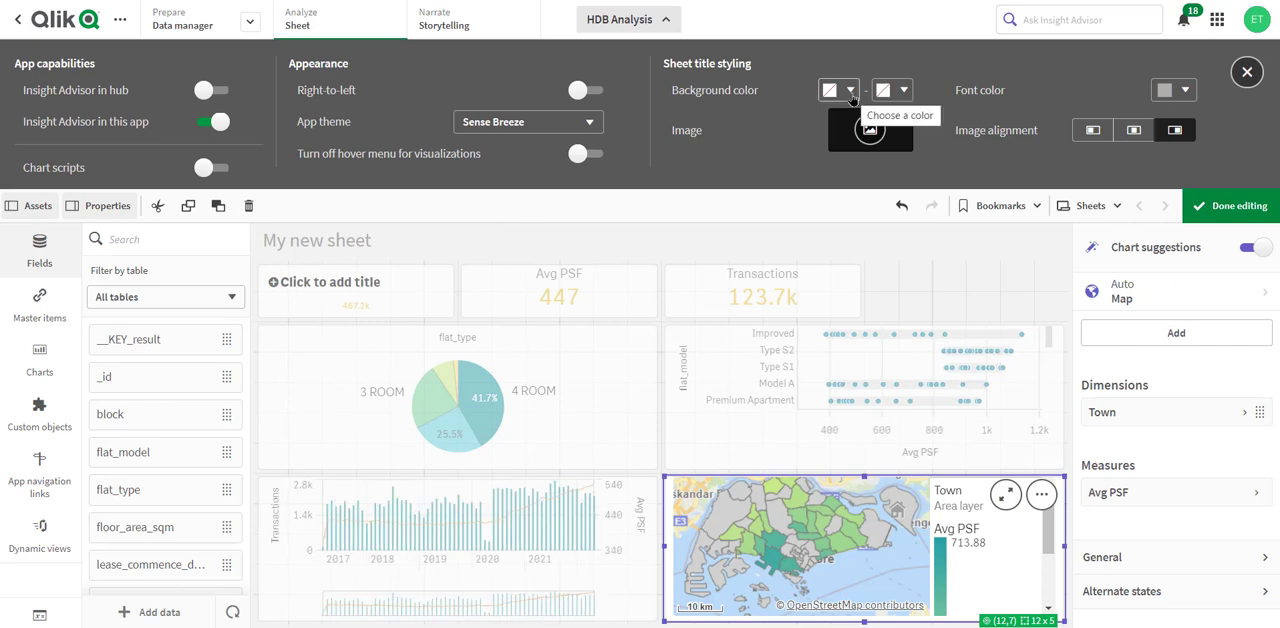
# - Give the sheet title a gradient background from dark green #578b60 to light green #79d69f
pyautogui.click(852, 92)
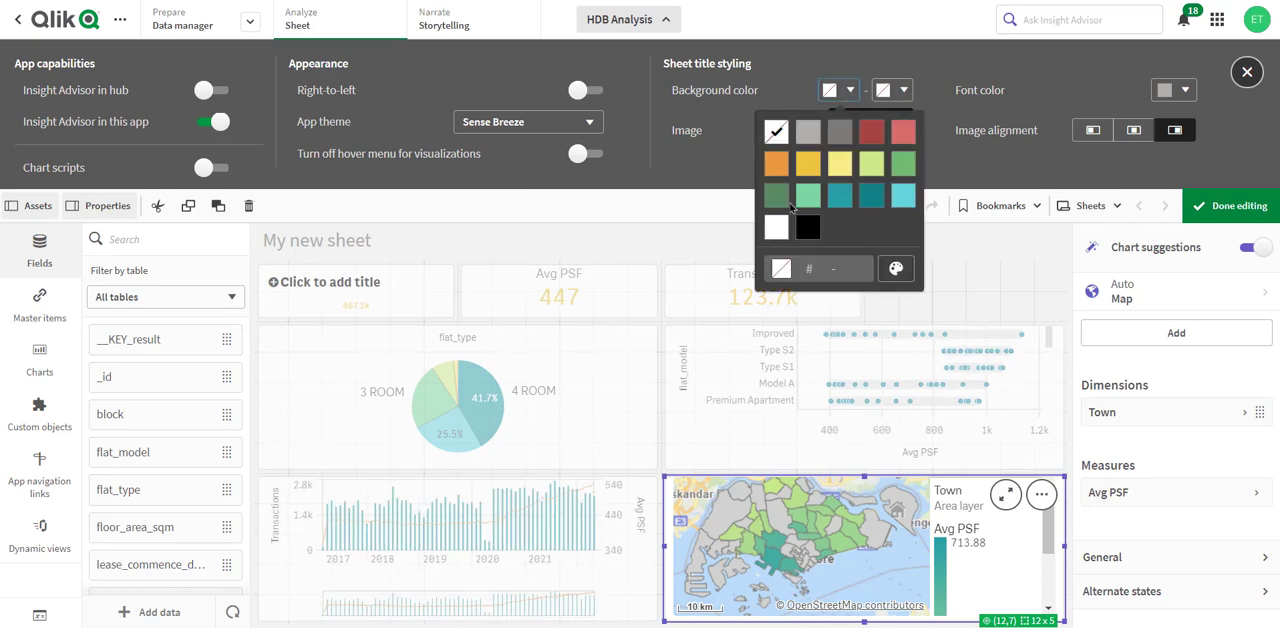
pyautogui.click(776, 197)
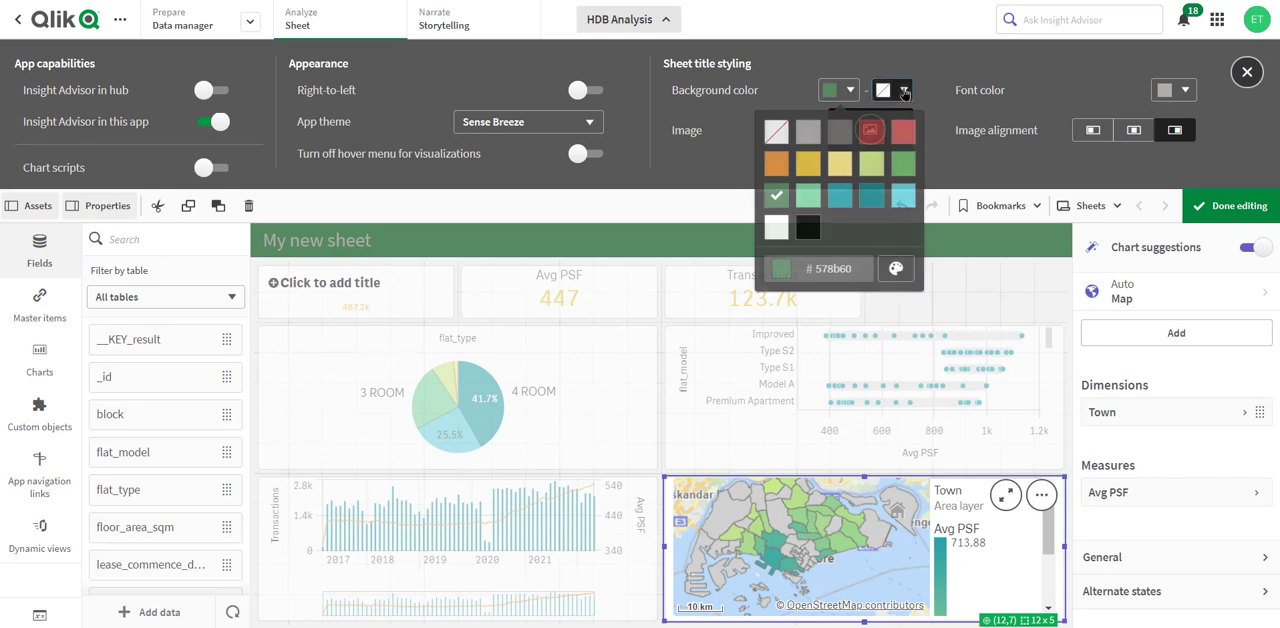
pyautogui.click(903, 90)
pyautogui.click(863, 199)
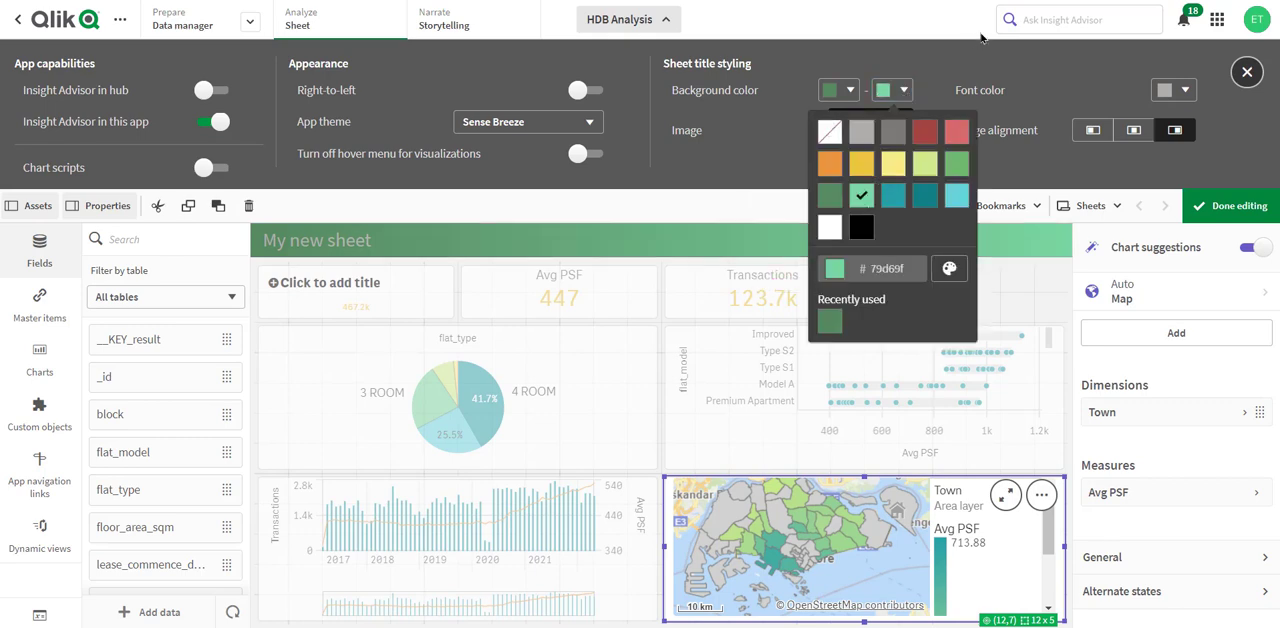
# - Set the sheet title's font color to white (#ffffff) and close the app options
pyautogui.click(1163, 88)
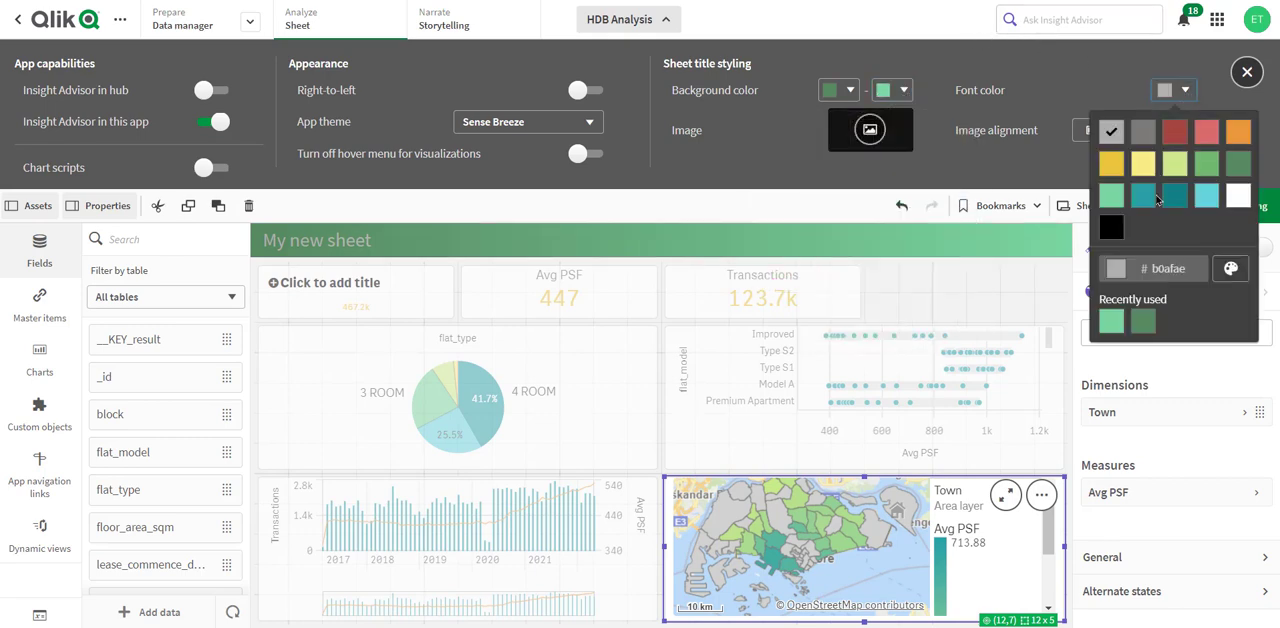
pyautogui.click(1238, 197)
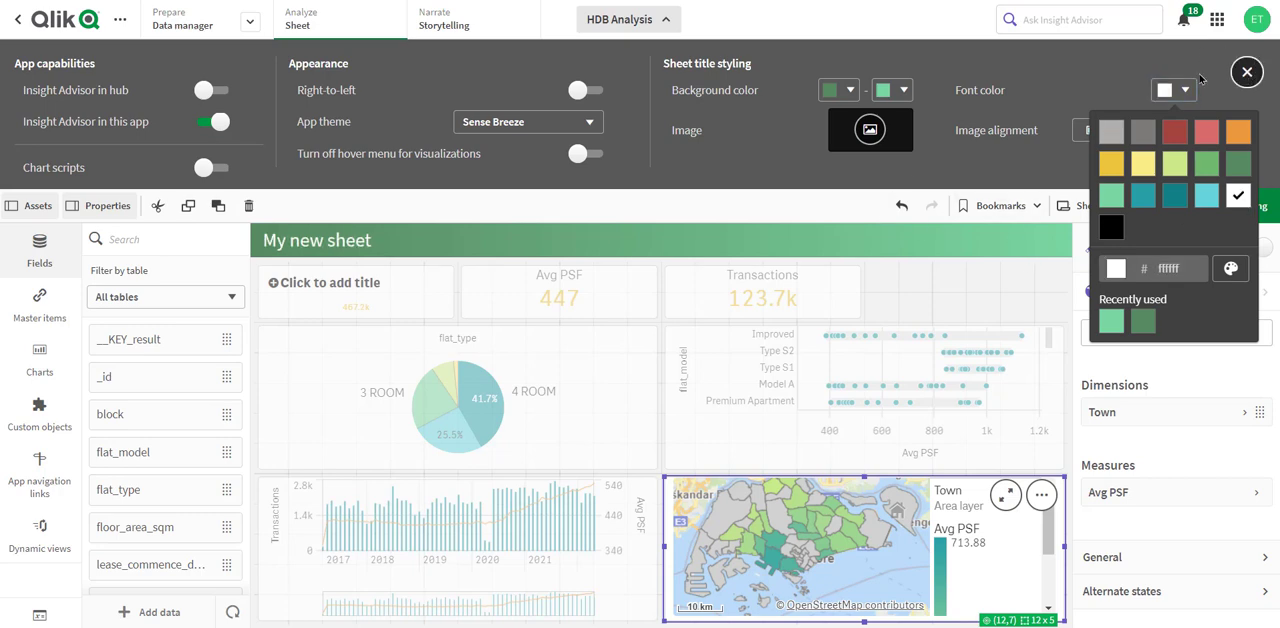
pyautogui.click(1110, 76)
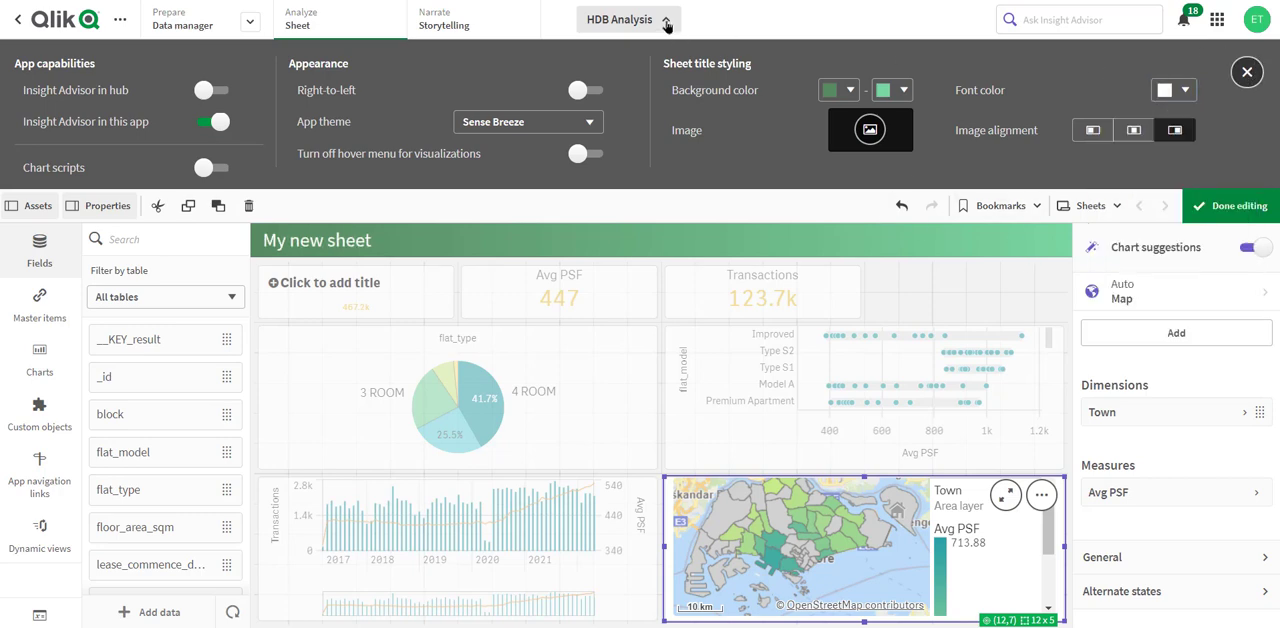
pyautogui.click(666, 24)
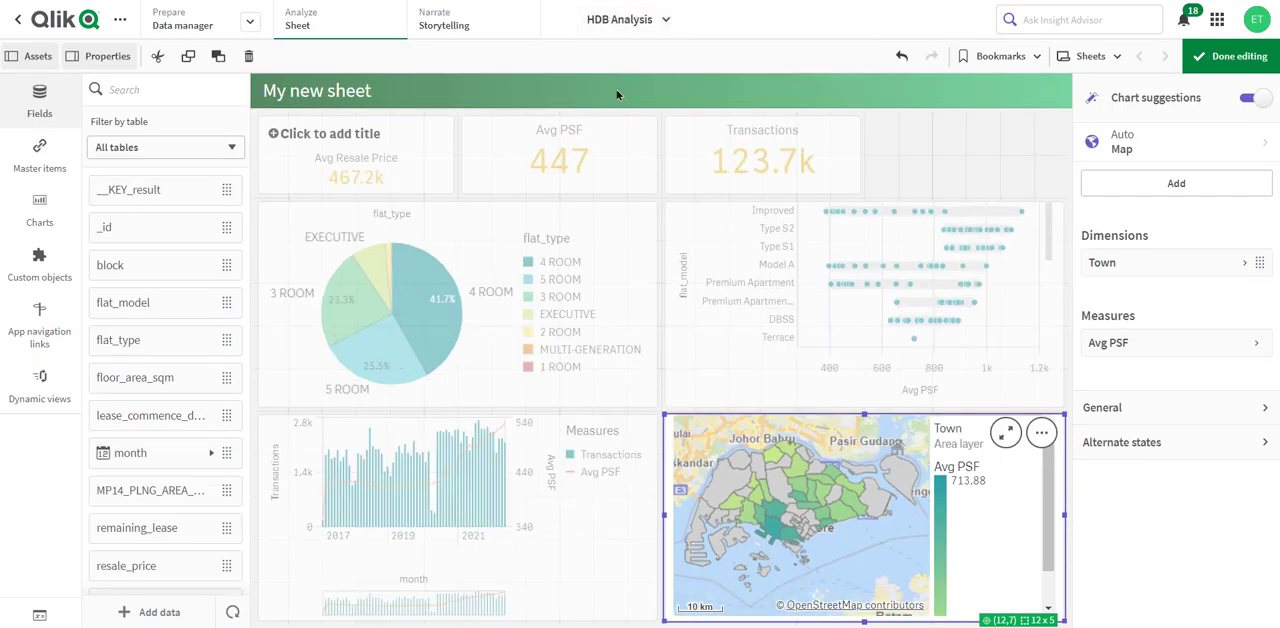
# - Rename the sheet as HDB Analysis in its sheet properties
pyautogui.click(940, 148)
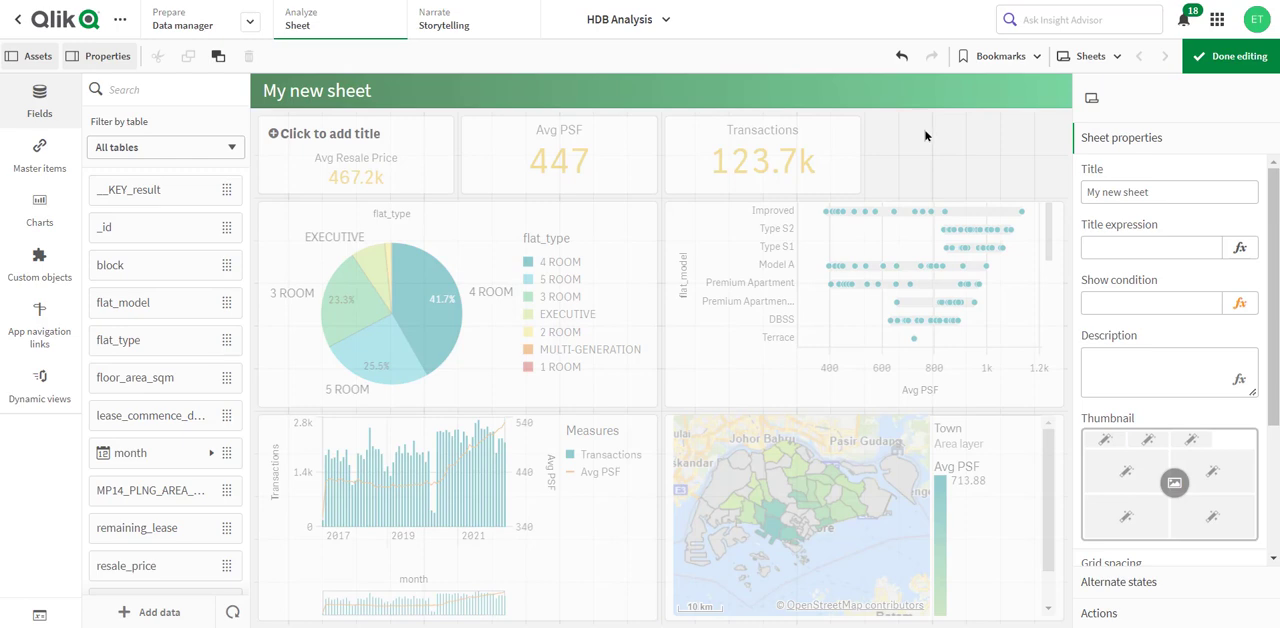
pyautogui.tripleClick(1134, 188)
pyautogui.write('HDB')
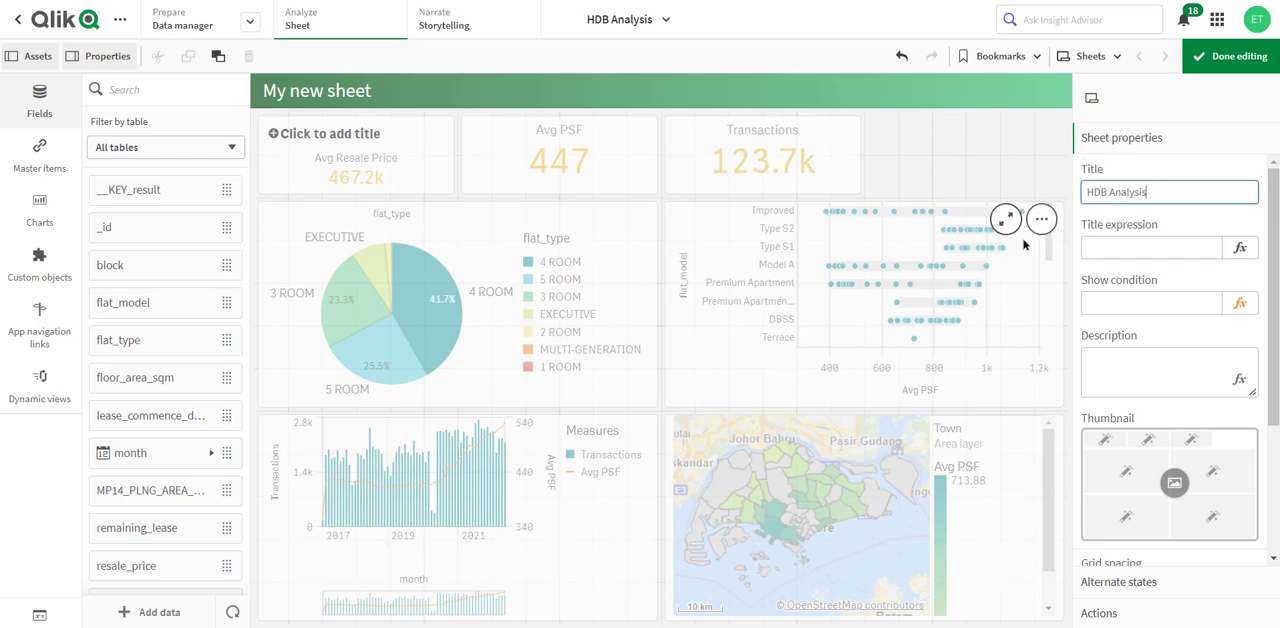
pyautogui.write(' Analysis')
pyautogui.press('Return')
# - Turn off chart suggestions for the flat_type pie chart and change its presentation to Donut
pyautogui.click(424, 290)
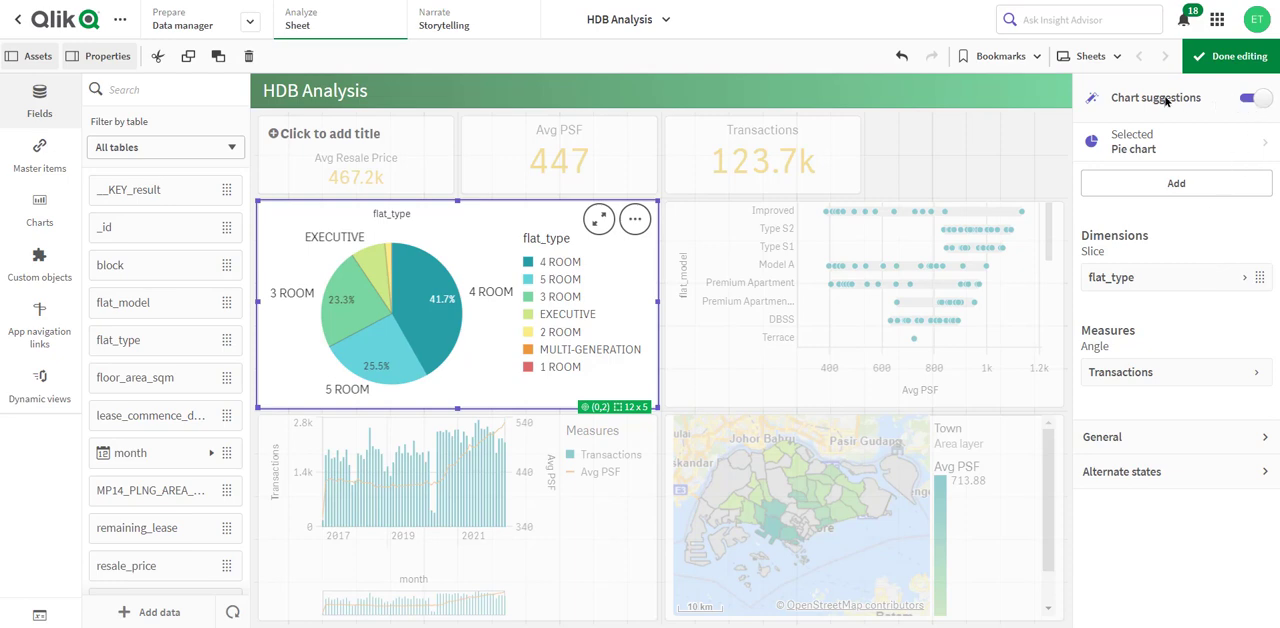
pyautogui.click(1247, 100)
pyautogui.click(1247, 100)
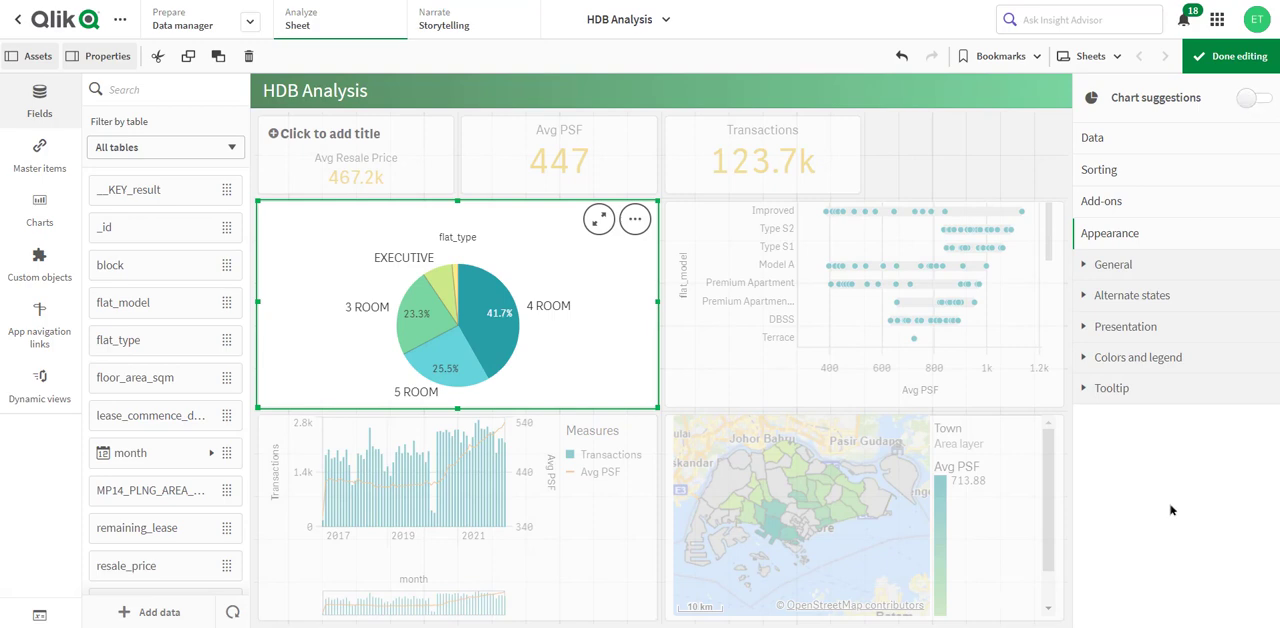
pyautogui.click(1145, 327)
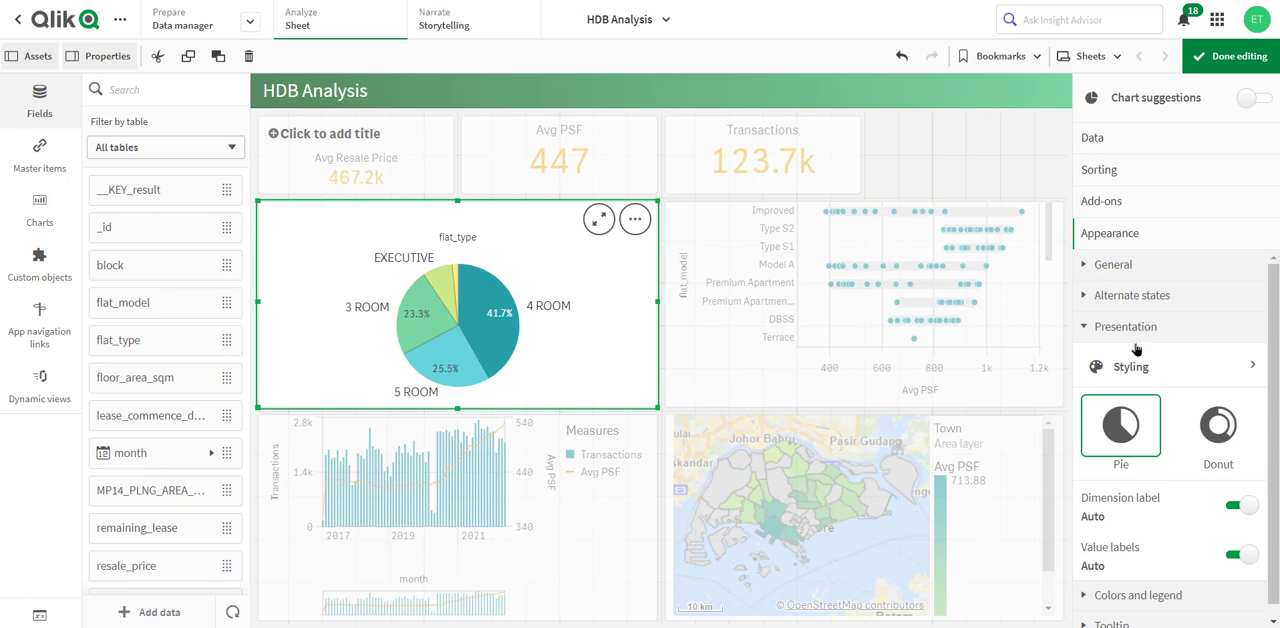
pyautogui.click(1230, 440)
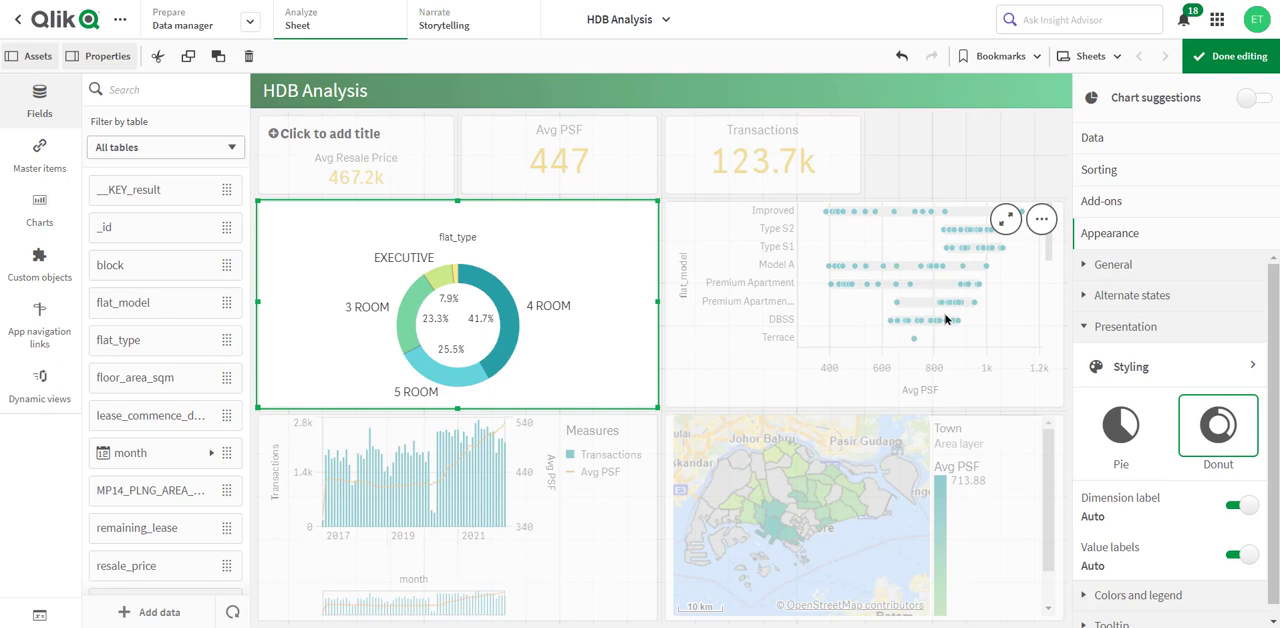
# - Turn off chart suggestions for the flat_model distribution plot and switch its colors from Auto to Custom
pyautogui.click(946, 319)
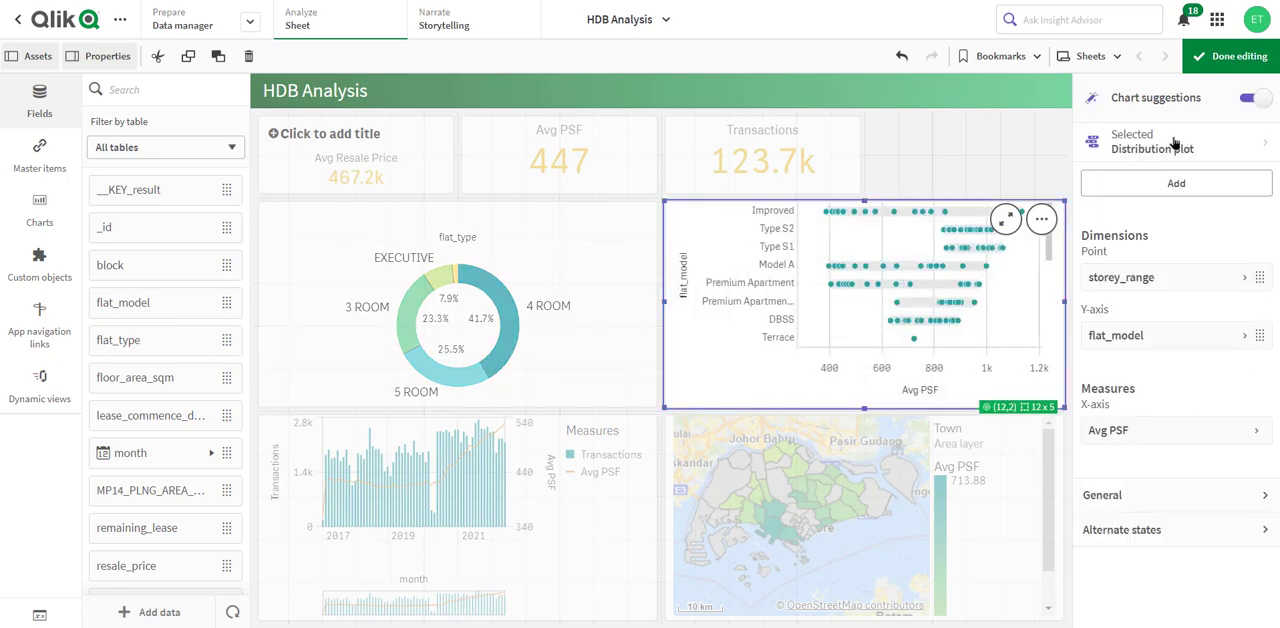
pyautogui.click(1250, 98)
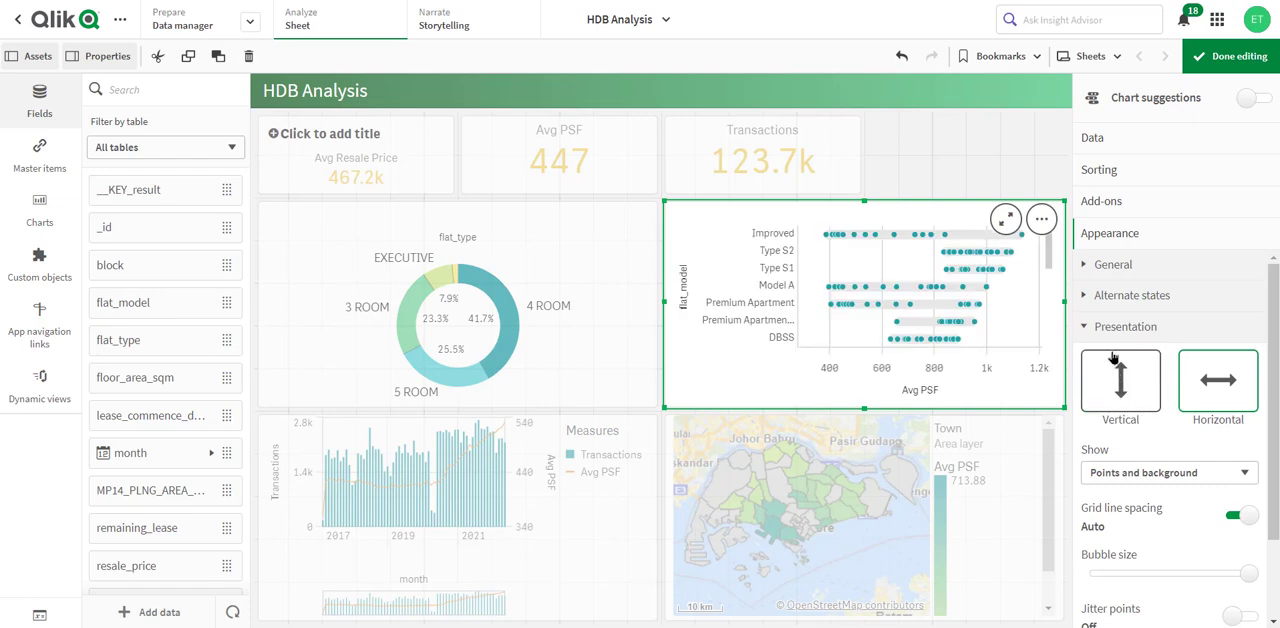
pyautogui.click(1110, 332)
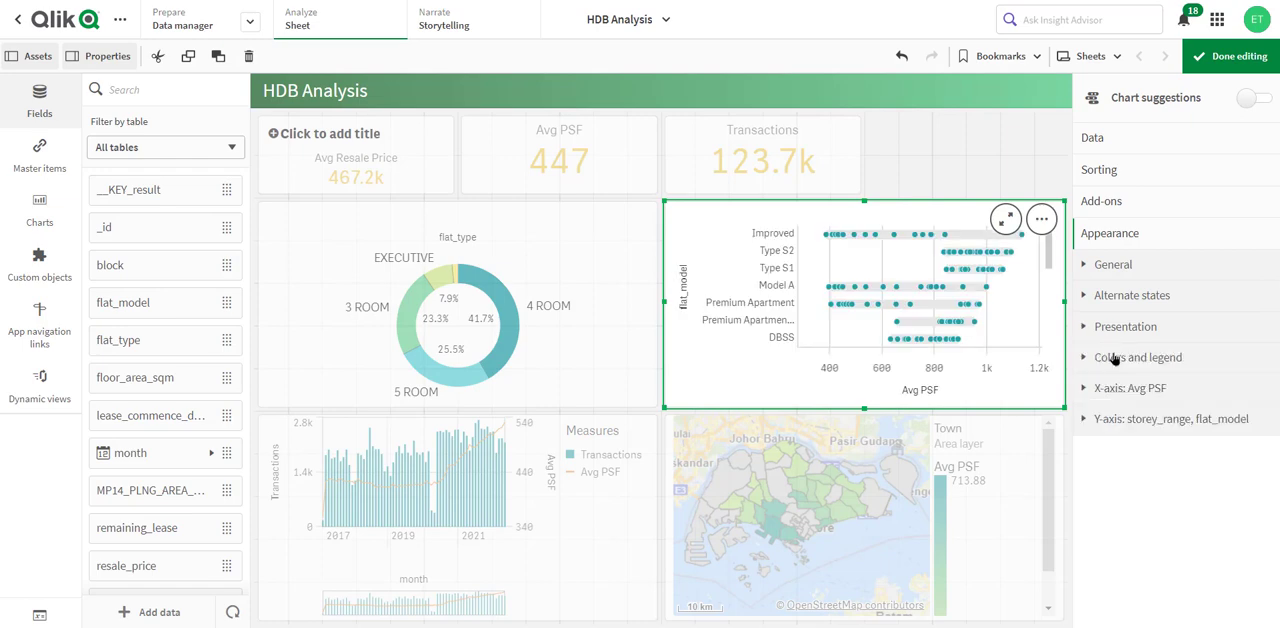
pyautogui.click(1114, 358)
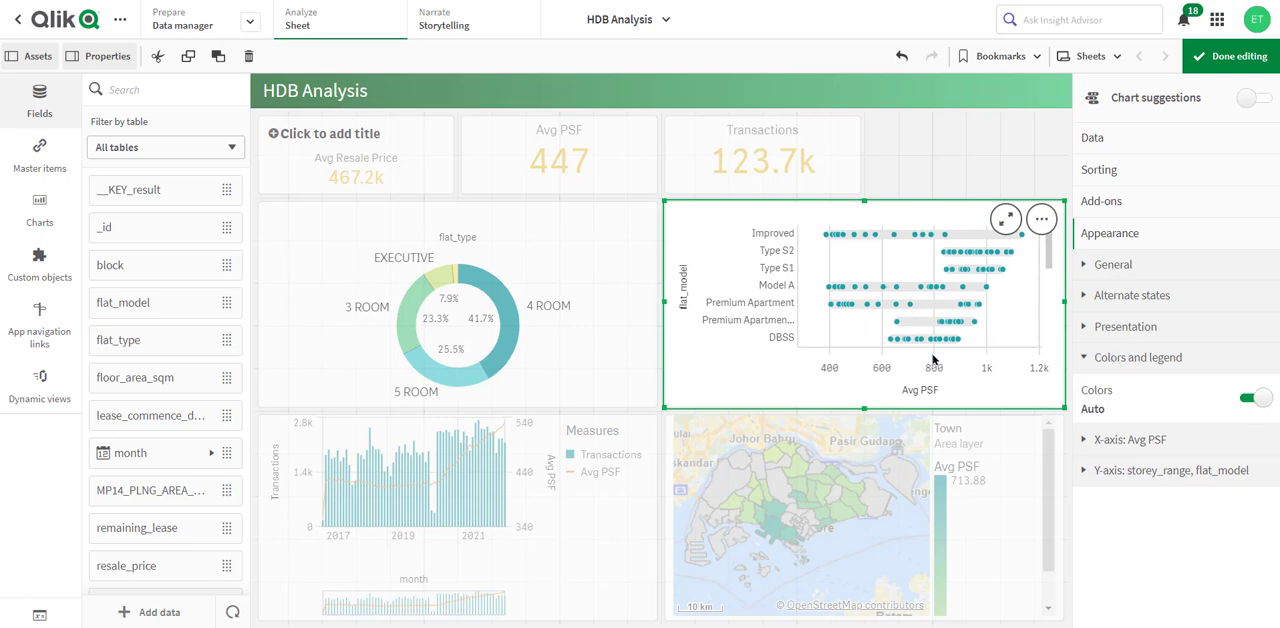
pyautogui.click(1249, 399)
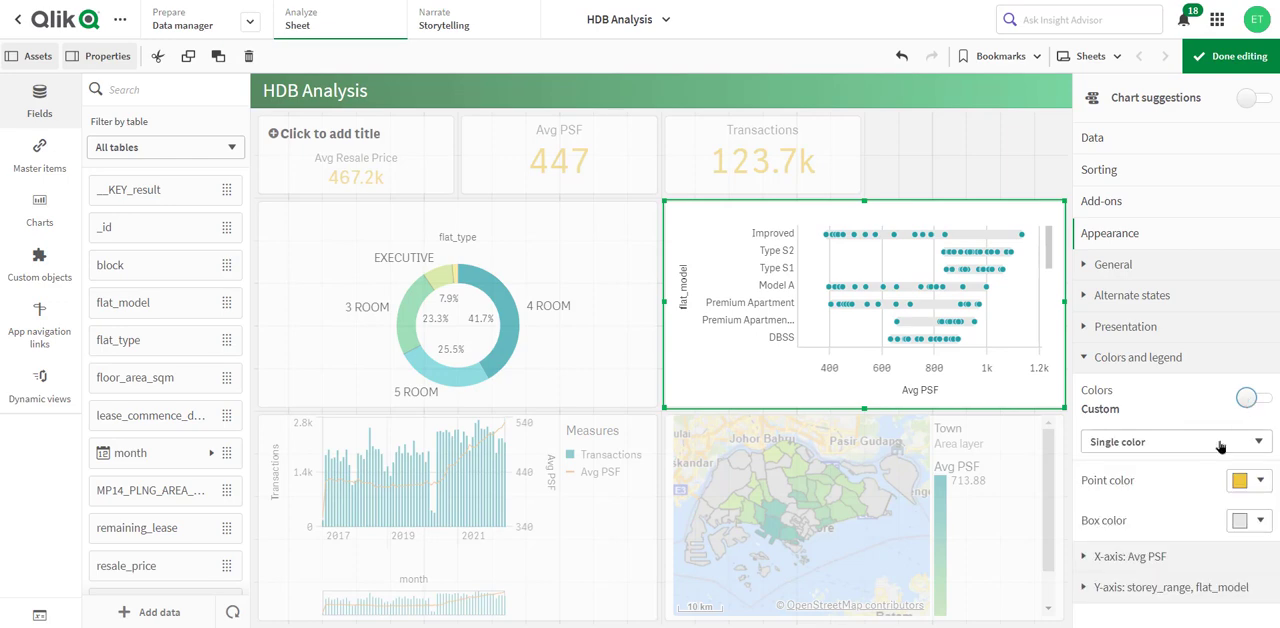
# - Color the distribution plot's points by dimension, using Dimension 1, and finish editing the sheet
pyautogui.click(1146, 444)
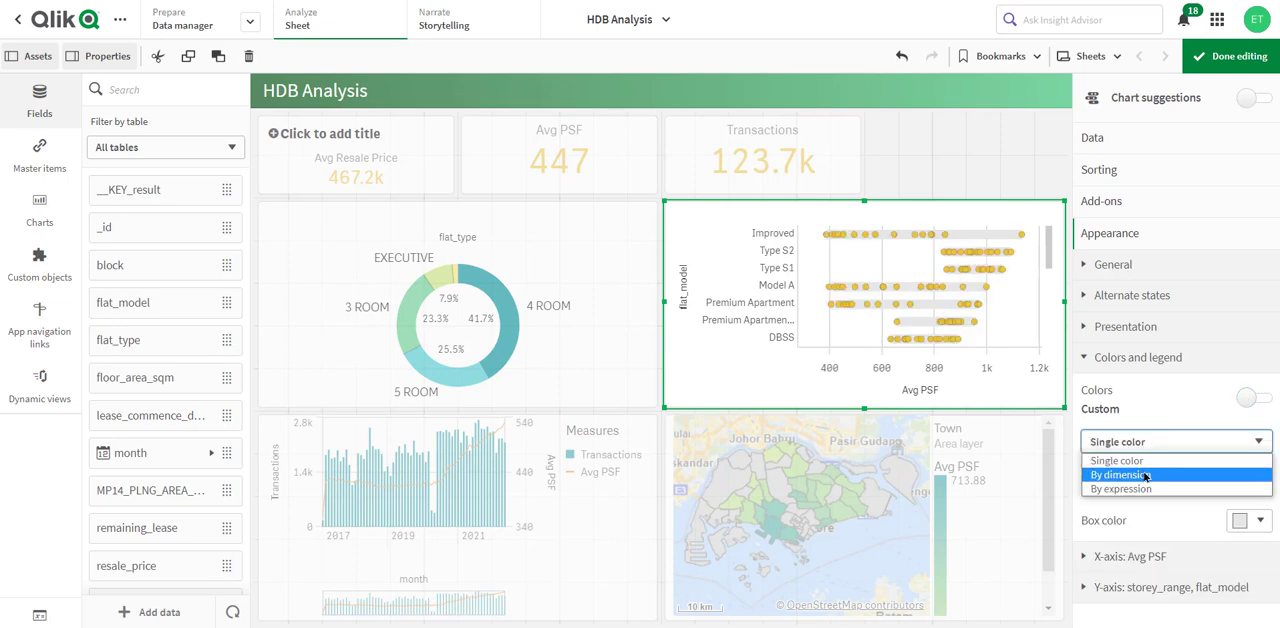
pyautogui.click(1145, 474)
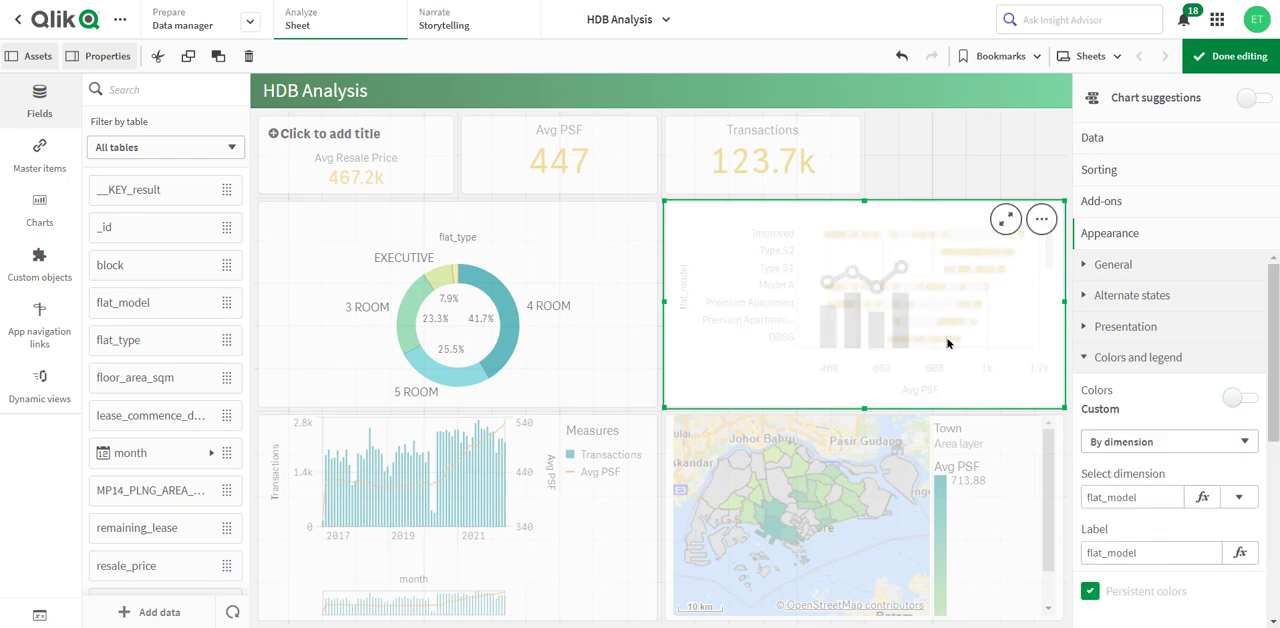
pyautogui.click(1239, 497)
pyautogui.click(1147, 285)
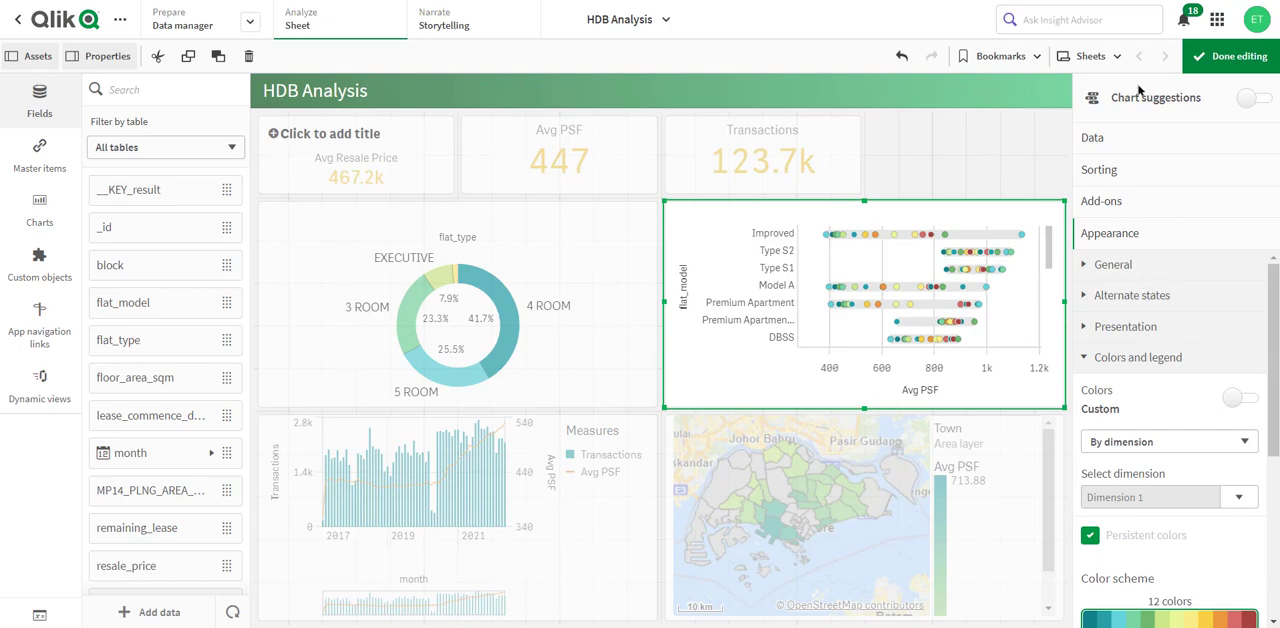
pyautogui.click(1230, 60)
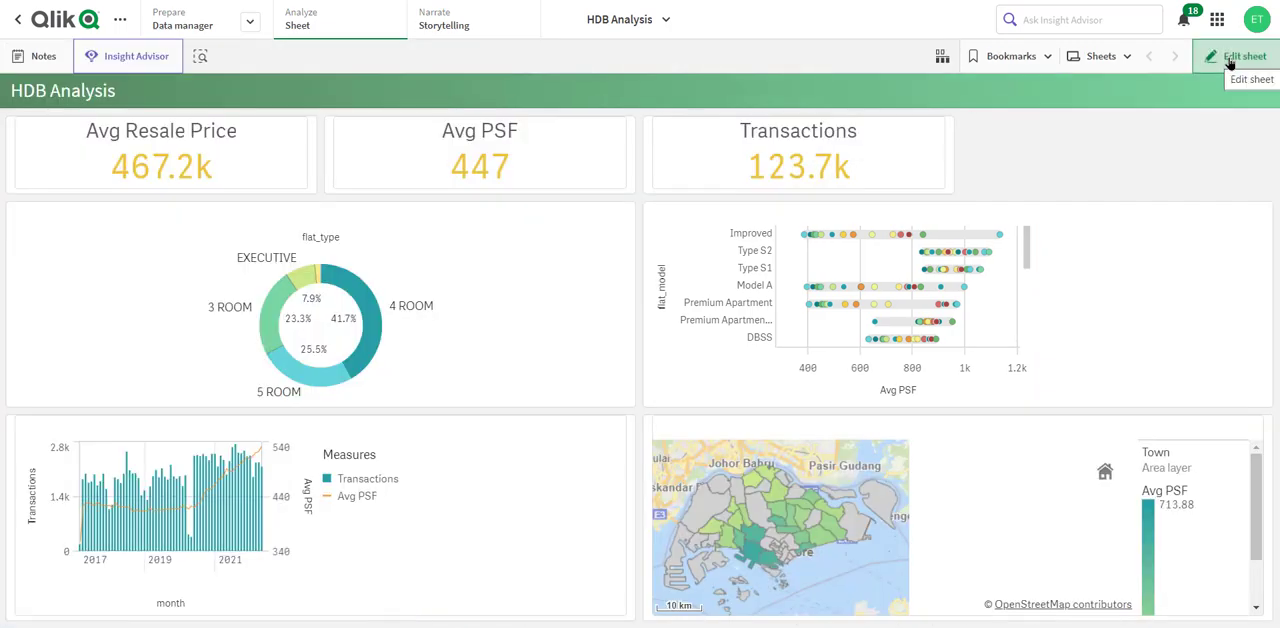